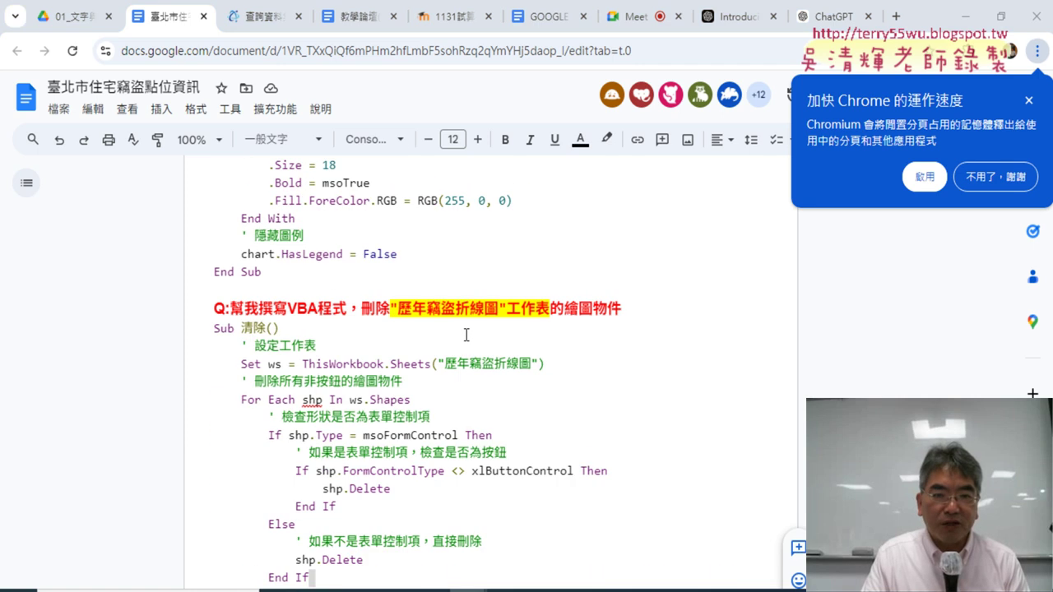
- Scroll back up to the line-chart question and highlight its paragraph
scroll(461, 334, "up", 2)
scroll(463, 333, "up", 2)
scroll(466, 330, "up", 3)
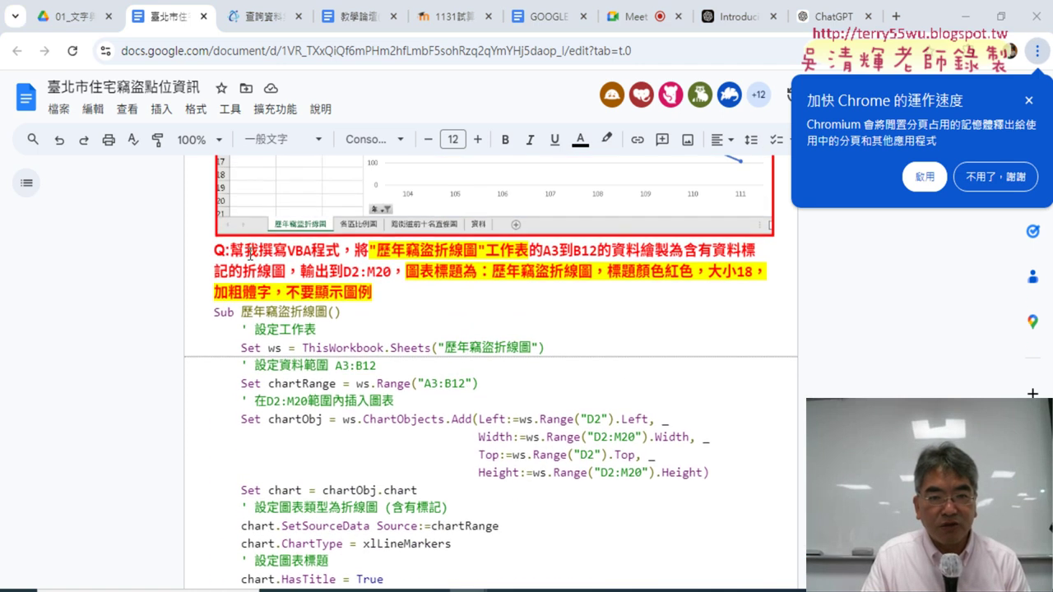
left_click_drag(231, 249, 649, 292)
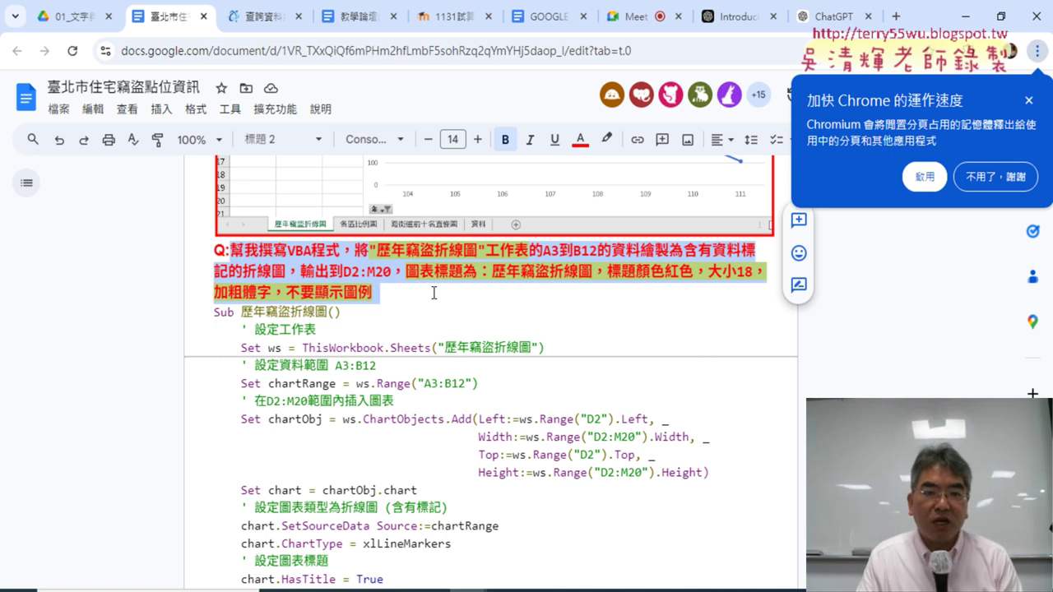
left_click(342, 312)
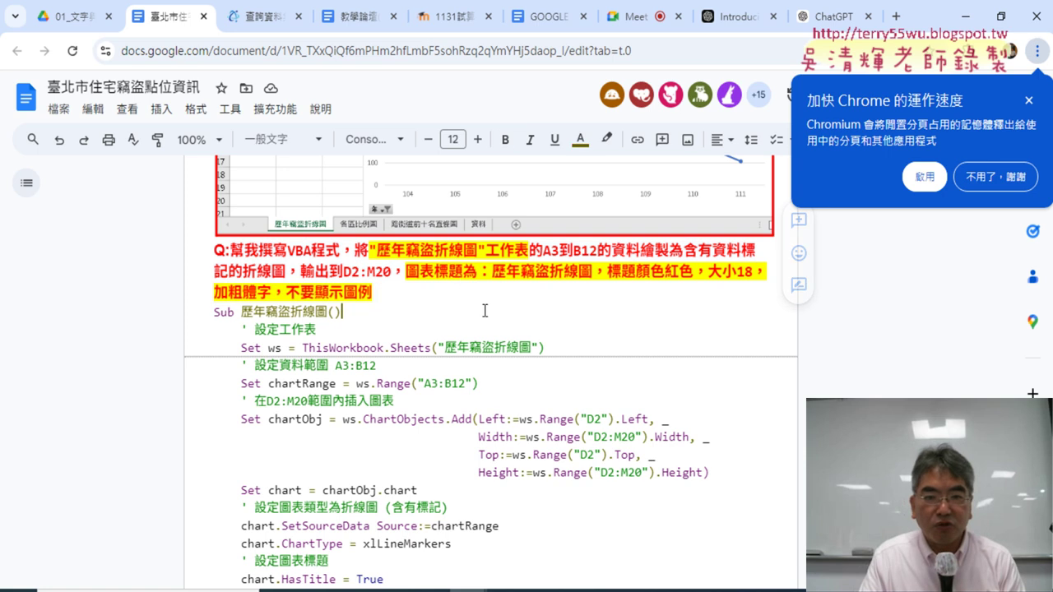
- Highlight the sheet name 歷年竊盜折線圖, the range D2:M20 and the chart title, then reach the pie question
left_click_drag(377, 251, 593, 252)
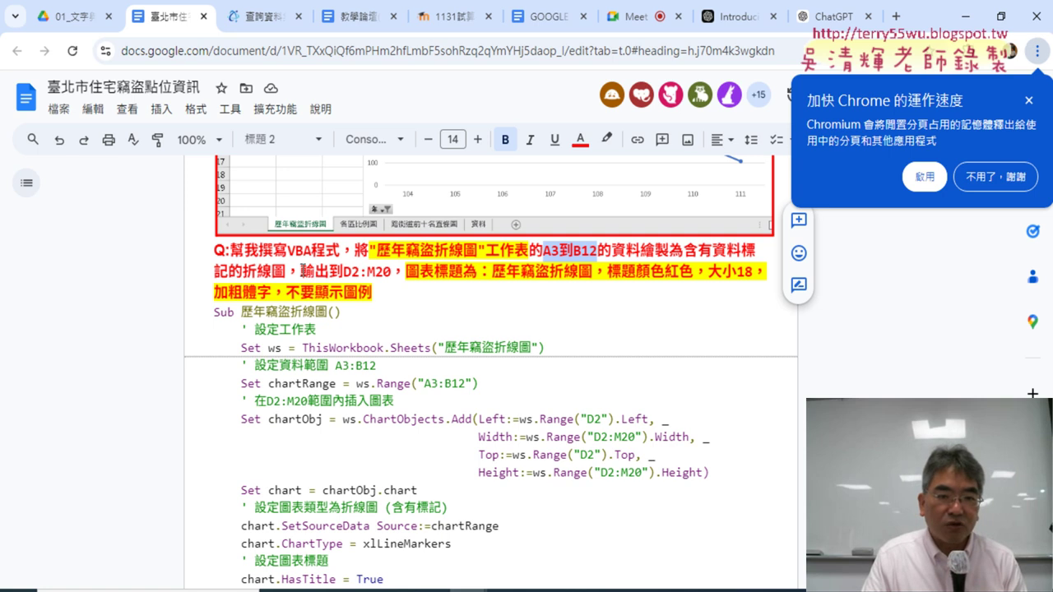
left_click_drag(300, 271, 391, 275)
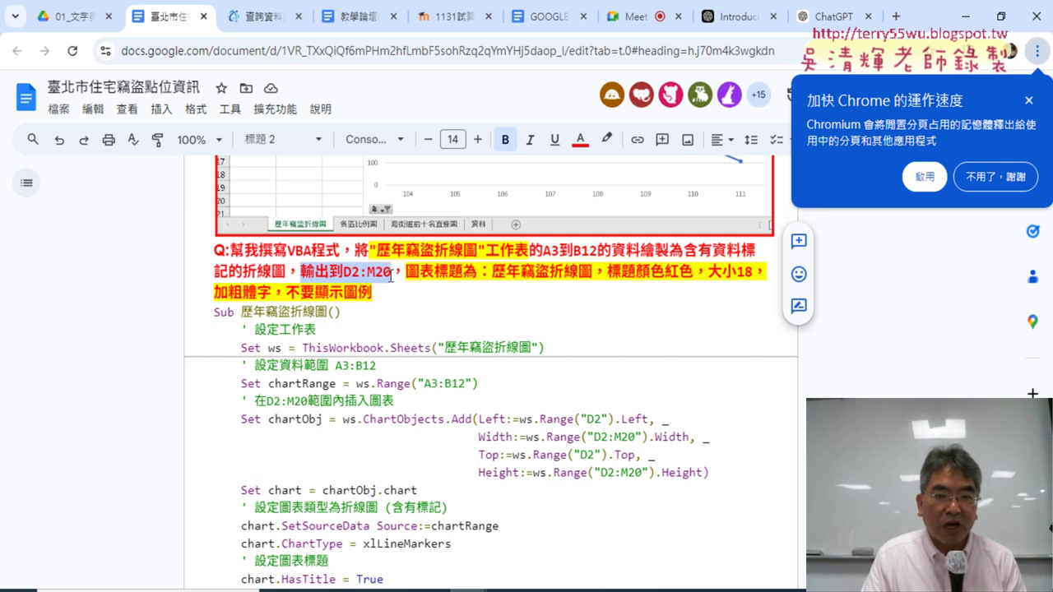
left_click_drag(493, 277, 594, 279)
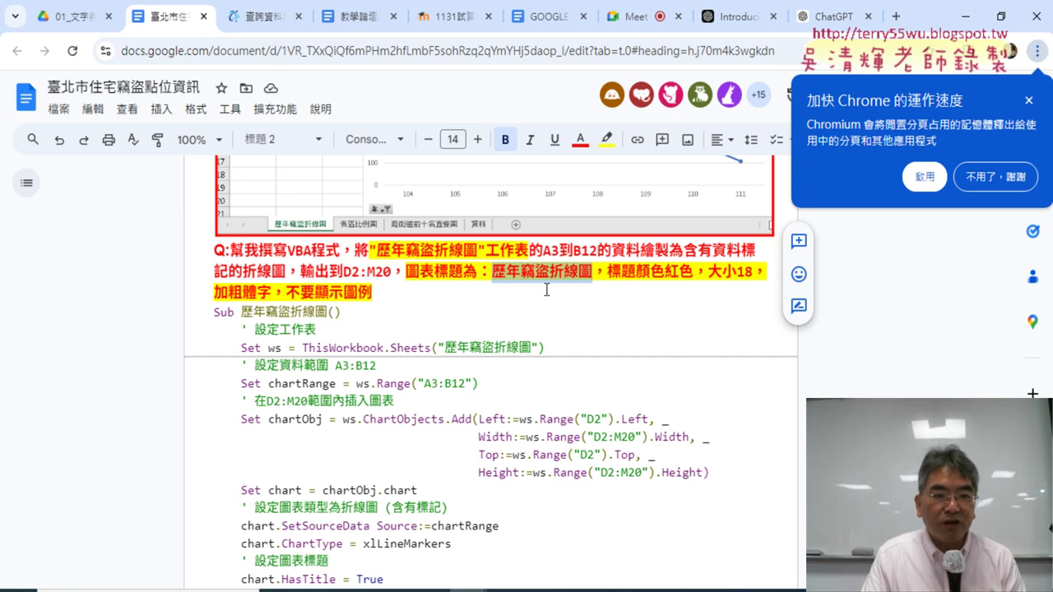
scroll(546, 289, "down", 3)
scroll(546, 289, "down", 2)
scroll(546, 290, "down", 3)
- Highlight the opening request 幫我撰寫VBA程式 and the 各區比例圖 sheet name
scroll(546, 290, "down", 3)
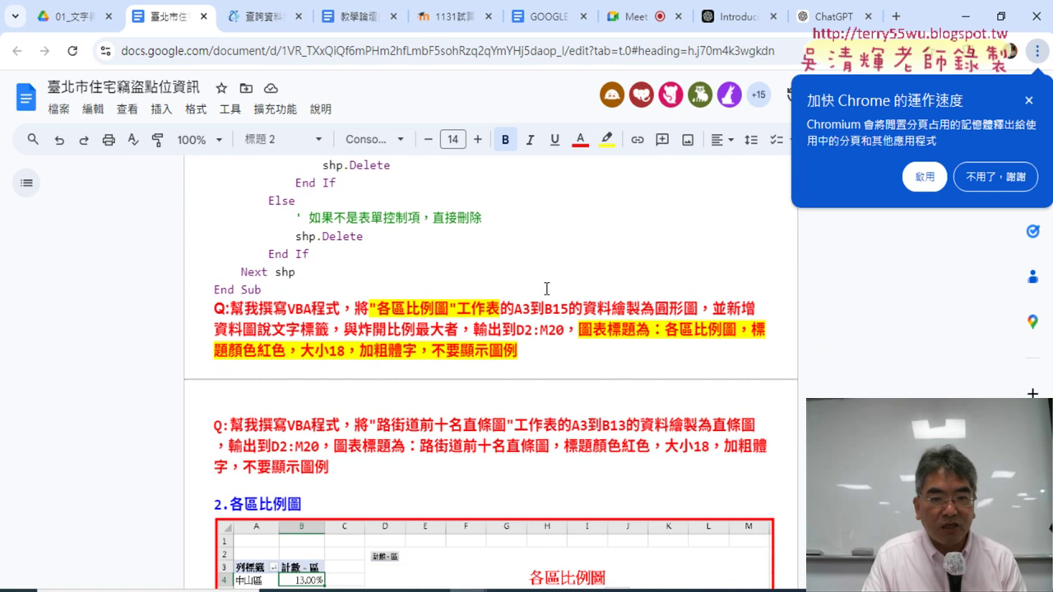
scroll(546, 289, "down", 1)
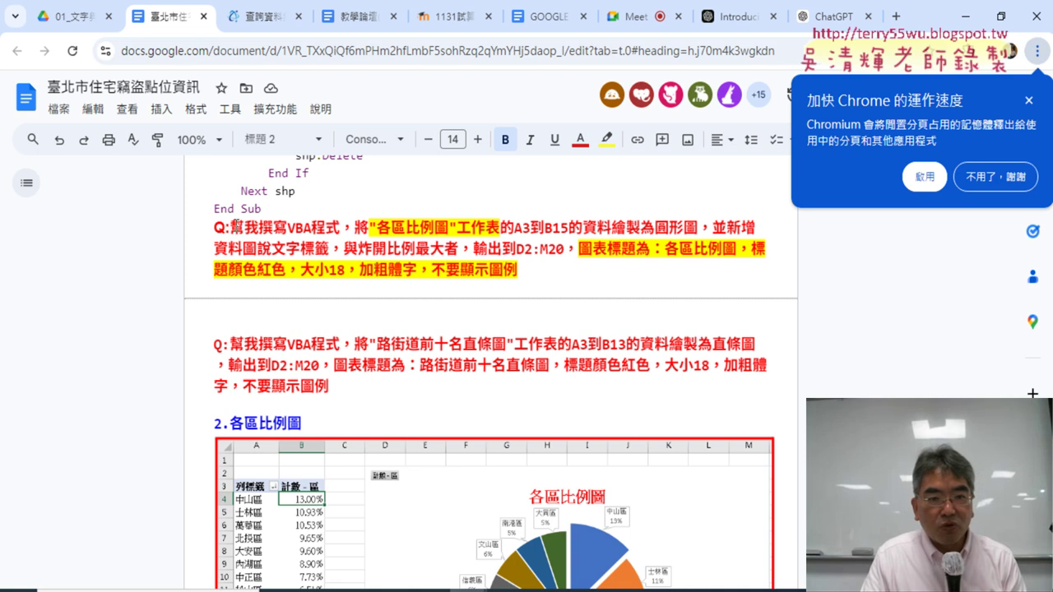
left_click_drag(232, 226, 342, 227)
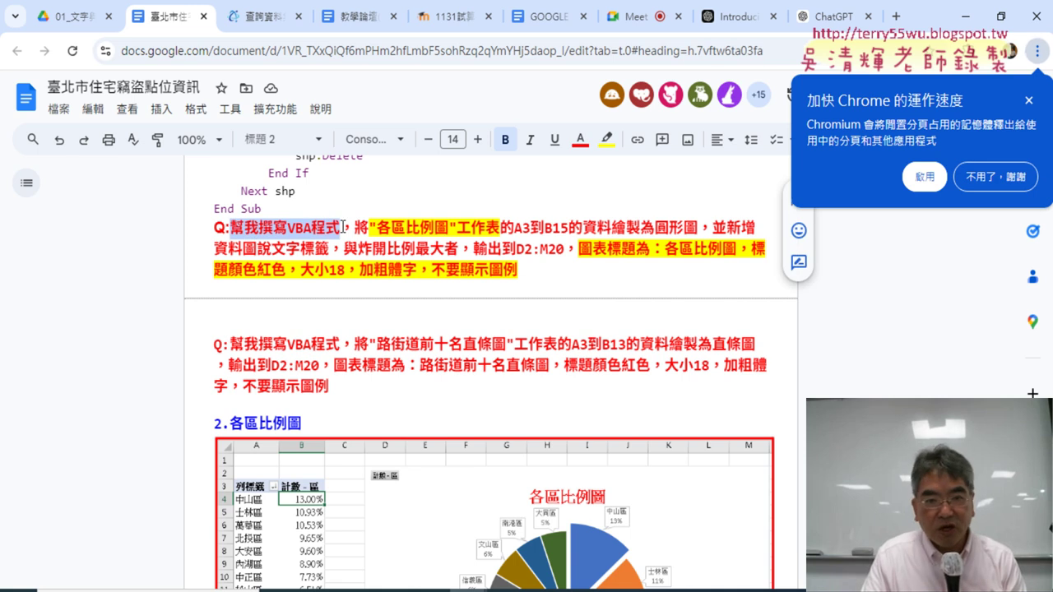
mouse_move(390, 228)
left_mouse_down()
mouse_move(448, 228)
mouse_move(376, 229)
left_mouse_up()
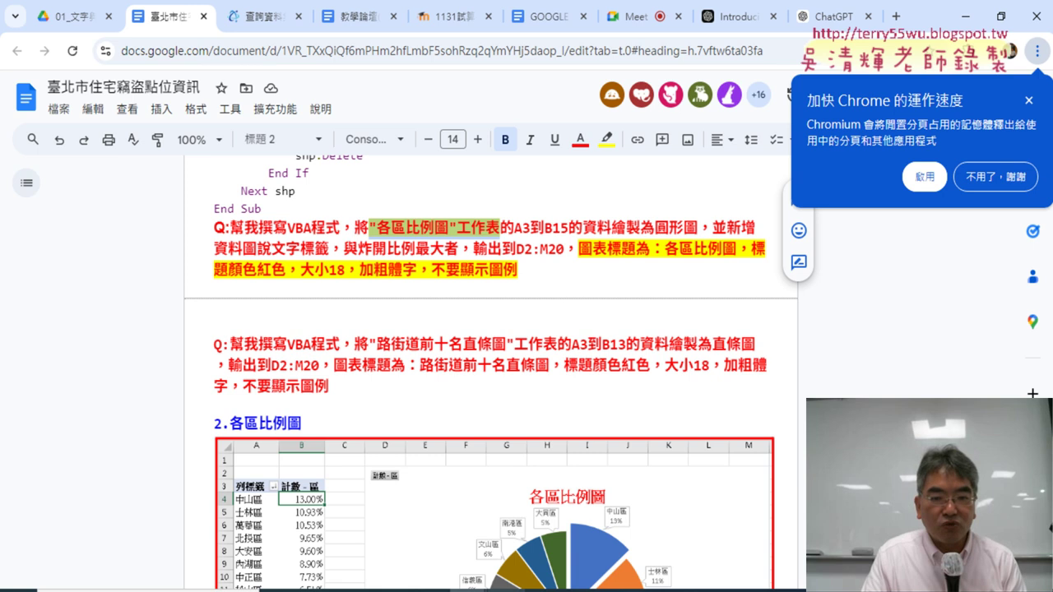
- Check the A3:B15 data in Excel, then highlight the data-callout-label request in the document
left_click(494, 588)
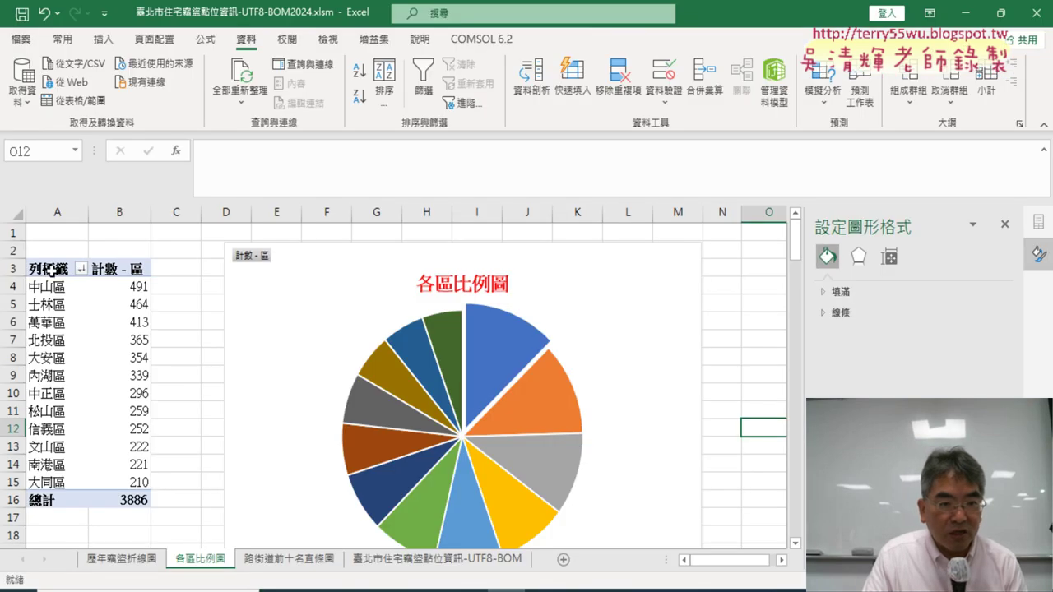
left_click_drag(51, 268, 142, 482)
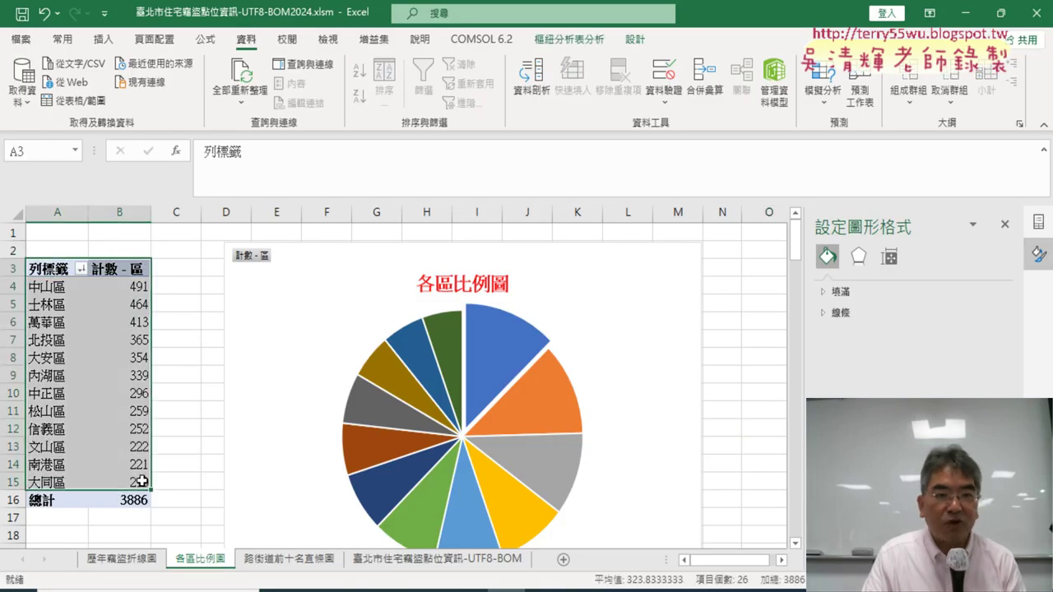
left_click(967, 17)
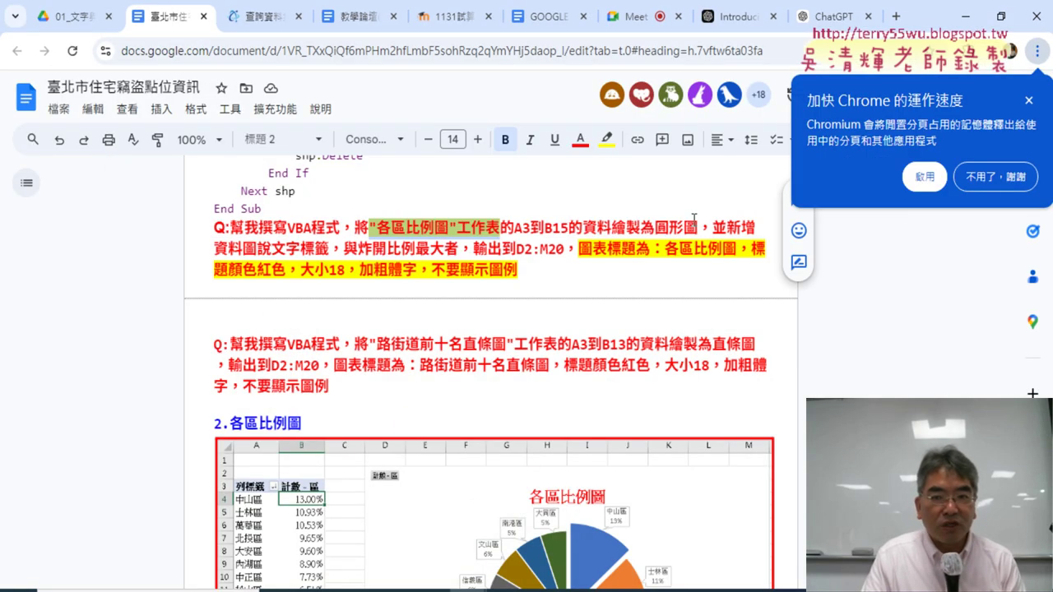
mouse_move(710, 229)
left_mouse_down()
mouse_move(751, 229)
mouse_move(328, 252)
left_mouse_up()
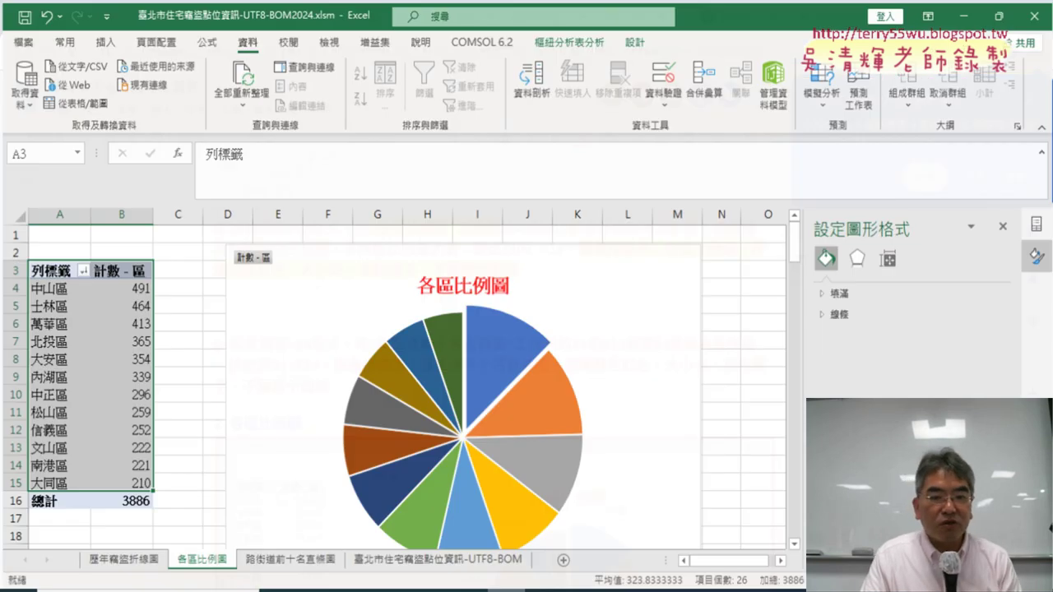
- Add 新增資料圖說文字 callouts to the Excel pie slices as a preview, then undo them
left_click(504, 590)
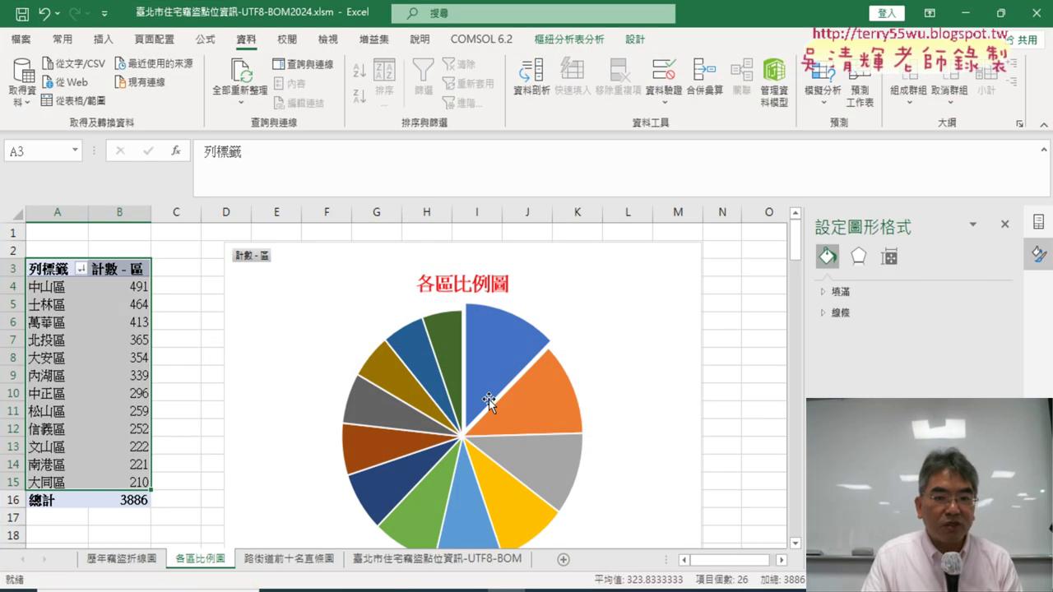
right_click(496, 333)
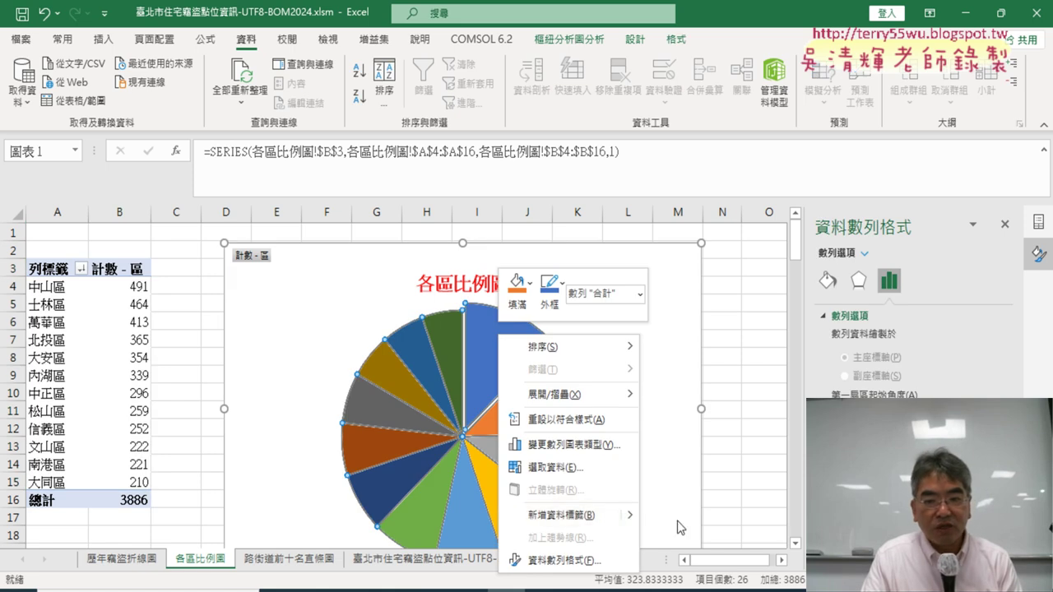
mouse_move(625, 515)
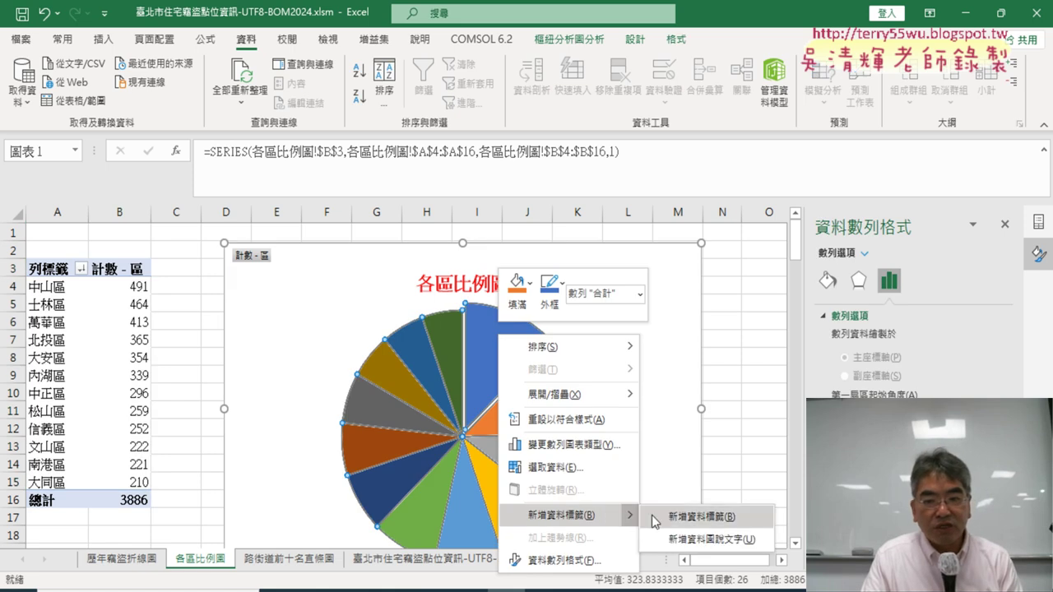
left_click(712, 541)
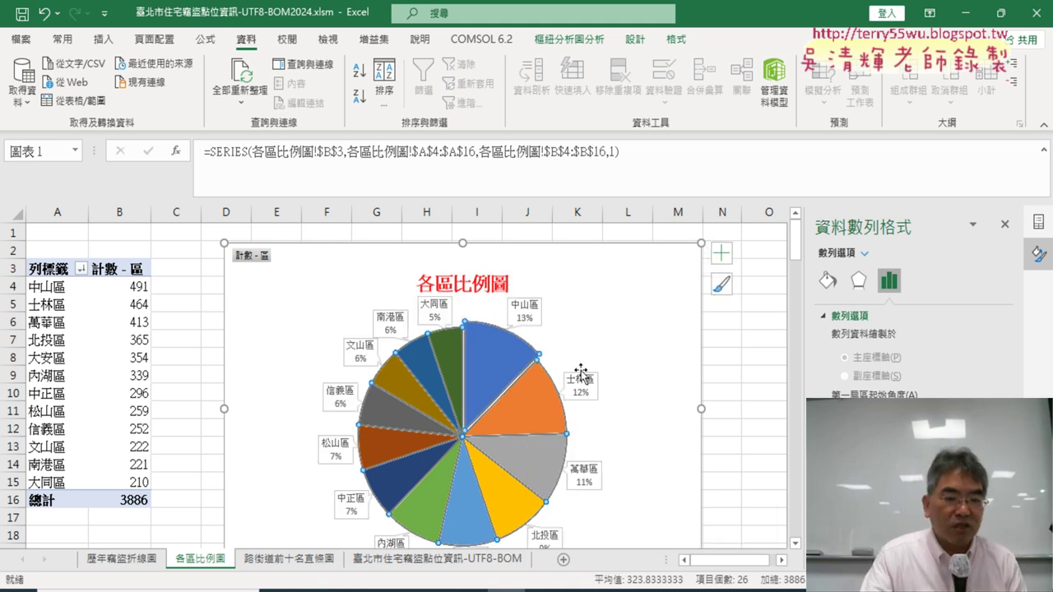
key("ctrl+z")
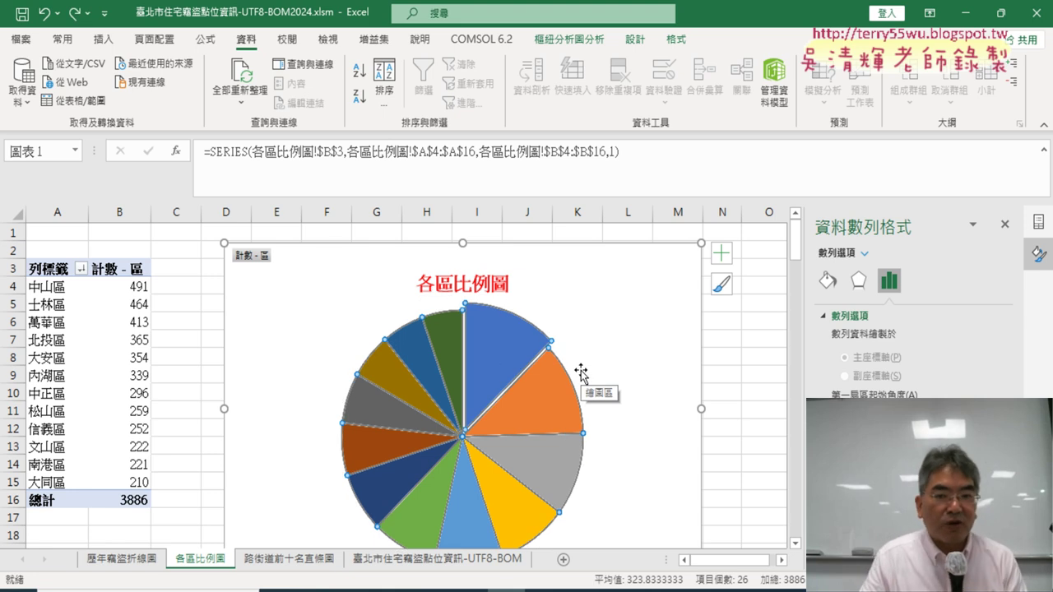
- Reopen the pie's data-label options, then minimize Excel back to the document
right_click(478, 347)
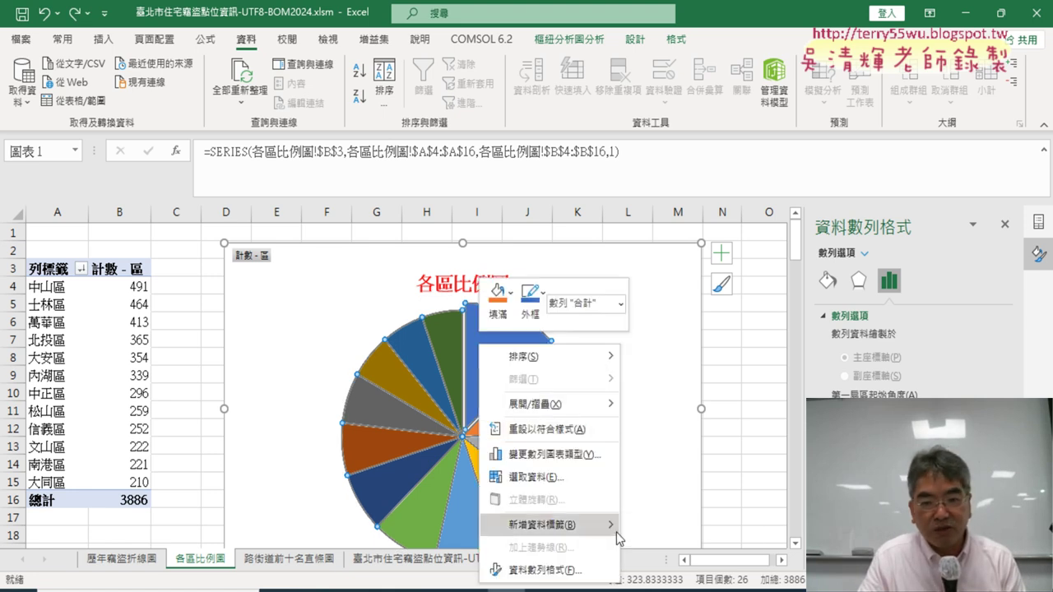
mouse_move(615, 525)
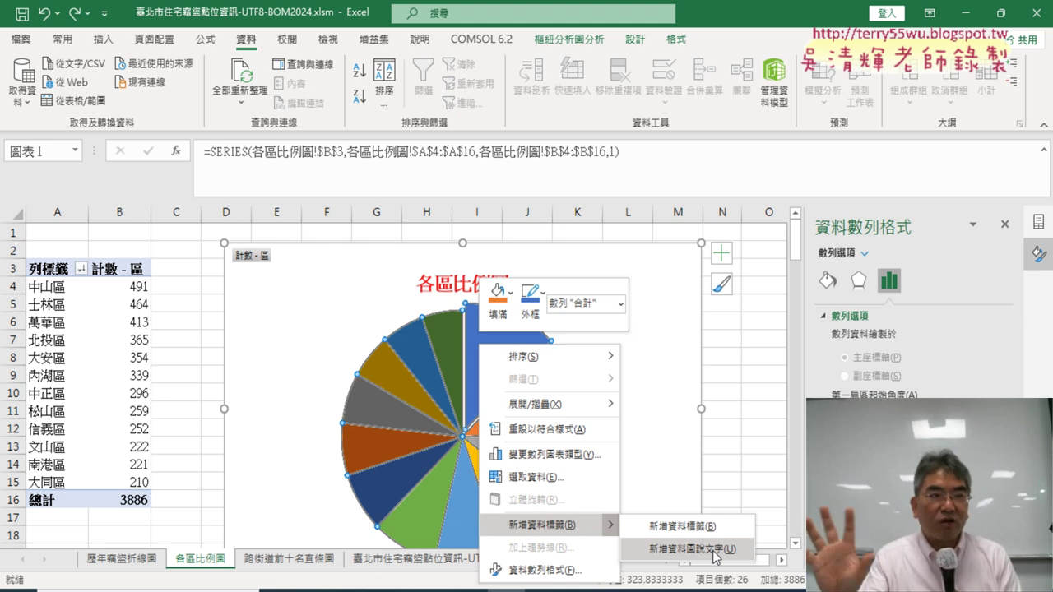
left_click(962, 14)
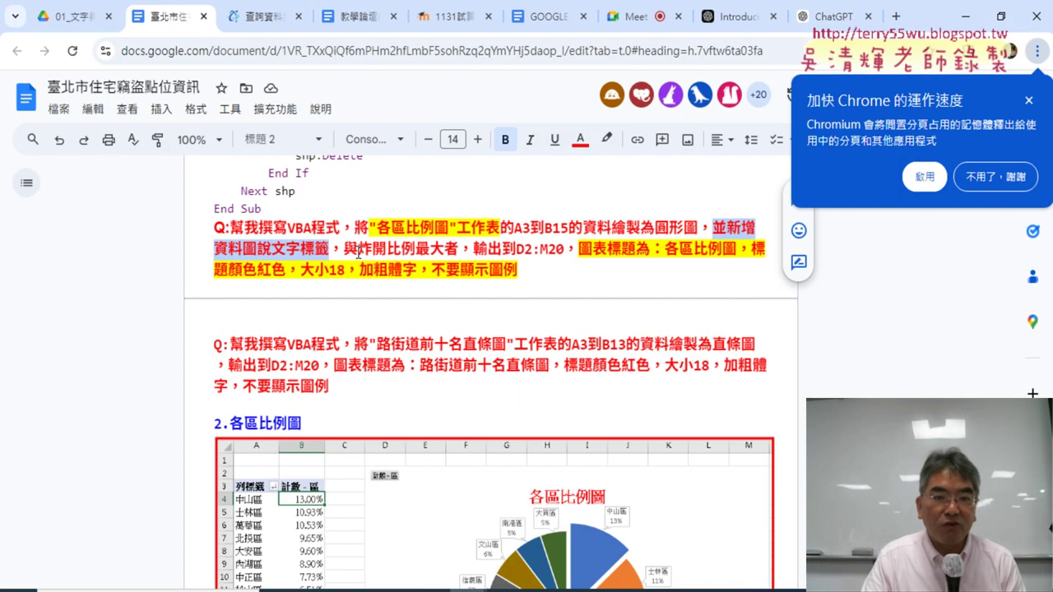
- Highlight 炸開 and the title 各區比例圖, select the whole pie-chart request, and go to ChatGPT
left_click_drag(359, 248, 387, 248)
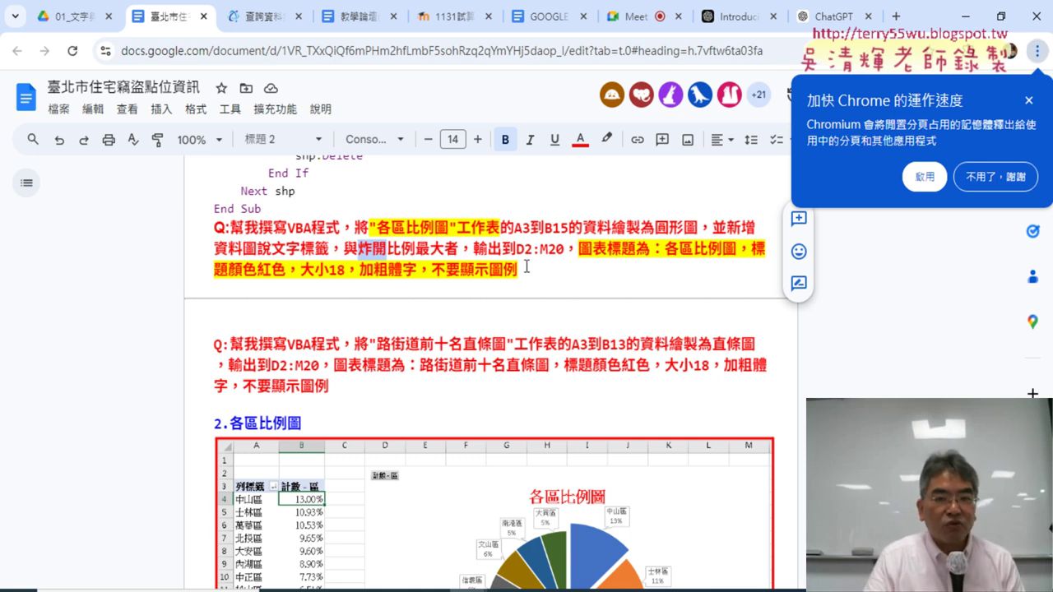
left_click_drag(525, 255, 695, 252)
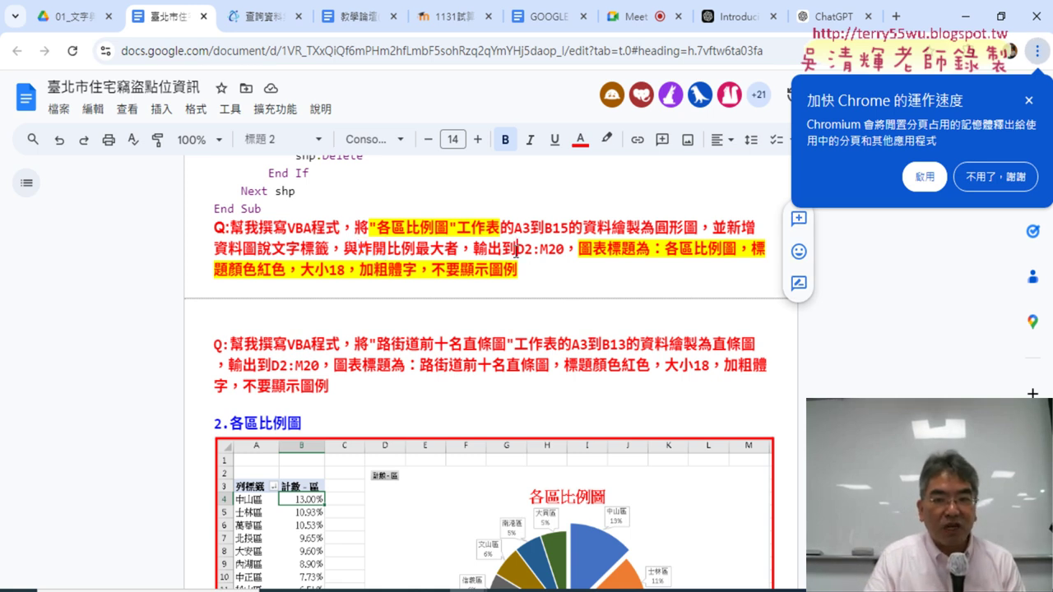
left_click(682, 252)
double_click(683, 251)
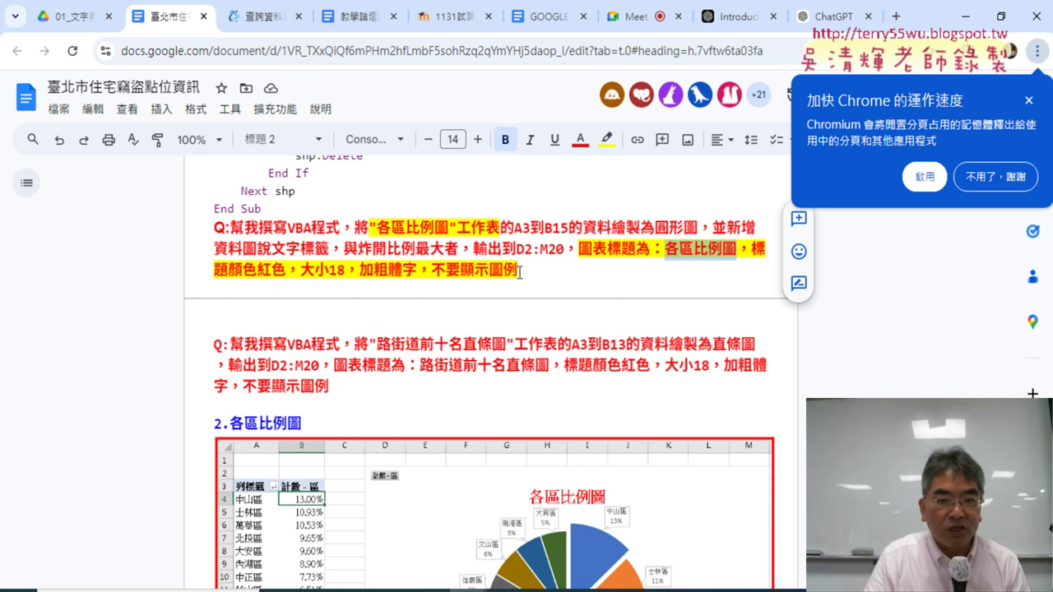
left_click_drag(519, 272, 230, 228)
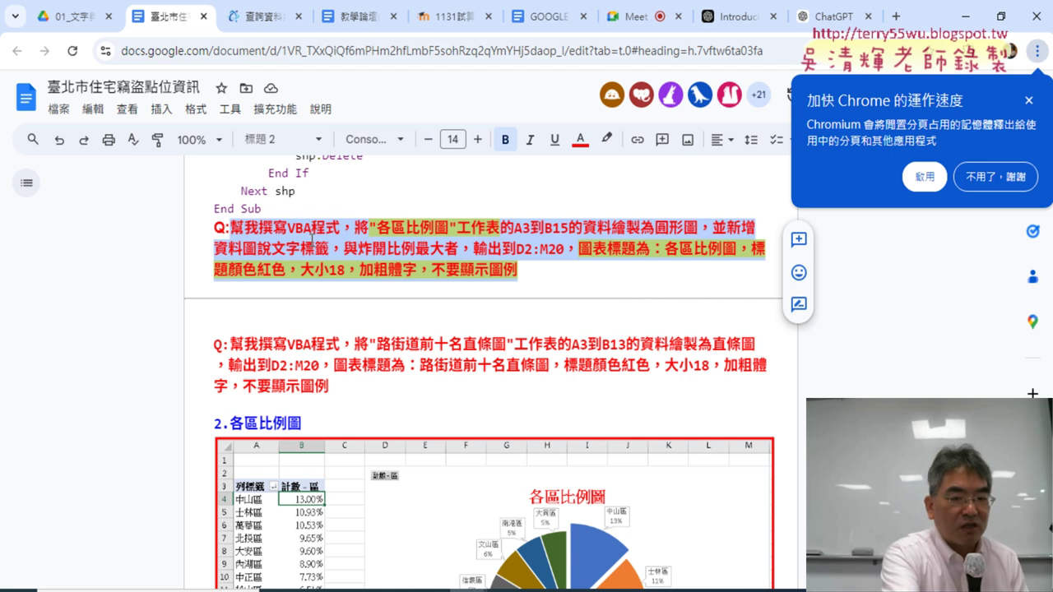
left_click(831, 16)
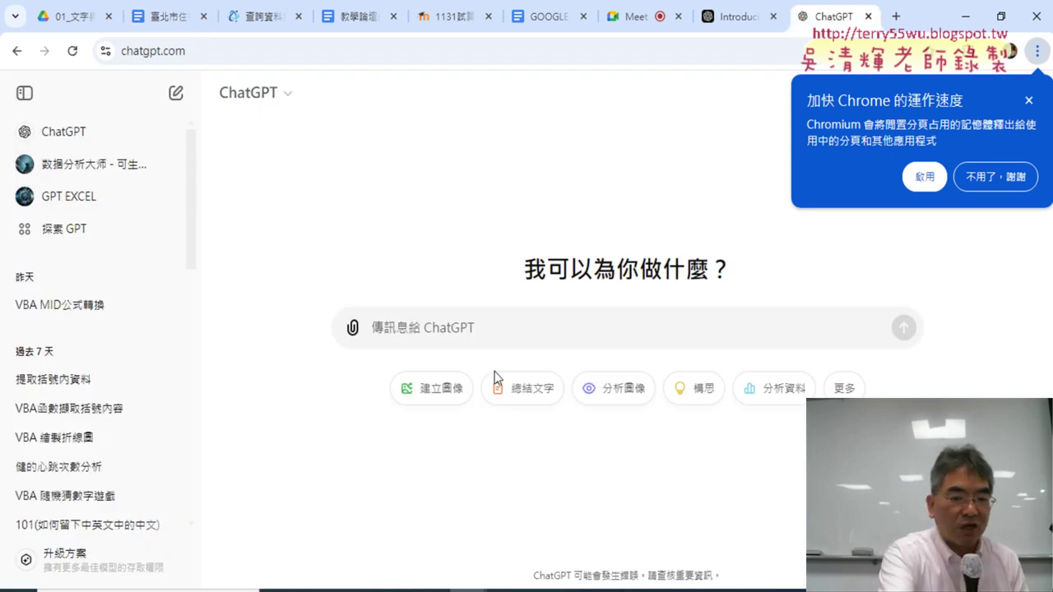
- Paste the 各區比例圖 pie-chart request into ChatGPT, send it, and dismiss Chrome's notice
type("幫我撰寫VBA程式，將\"各區比例圖\"工作表的A3到B15的資料繪製為圓形圖，並新增資料圖說文字標籤，與炸開比例最大者，輸出到D2:M20，圖表標題為：各區比例圖，標題顏色紅色，大小18，加粗體字，不要顯示圖例")
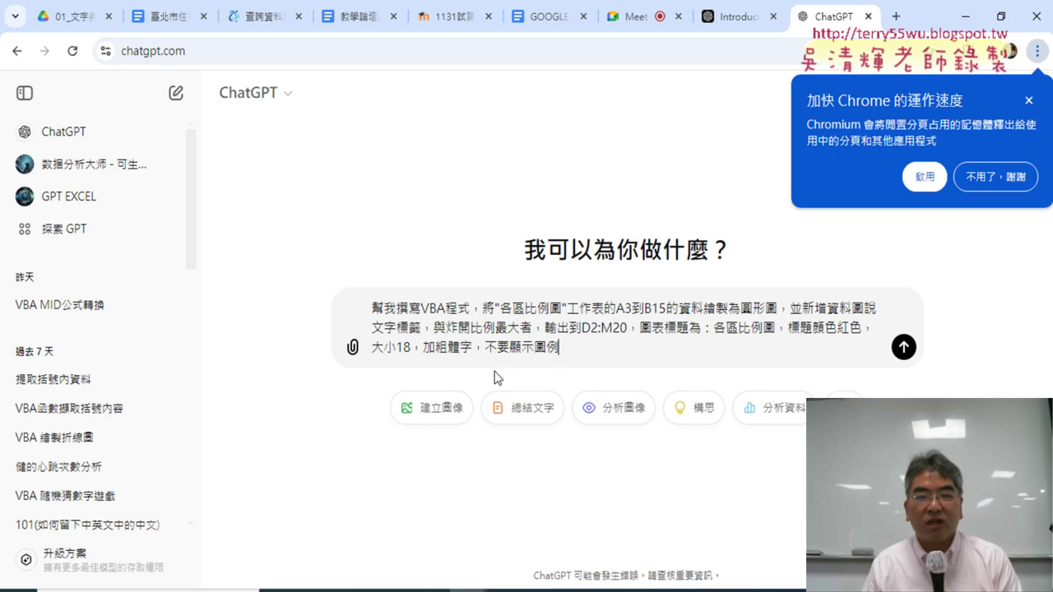
left_click(903, 347)
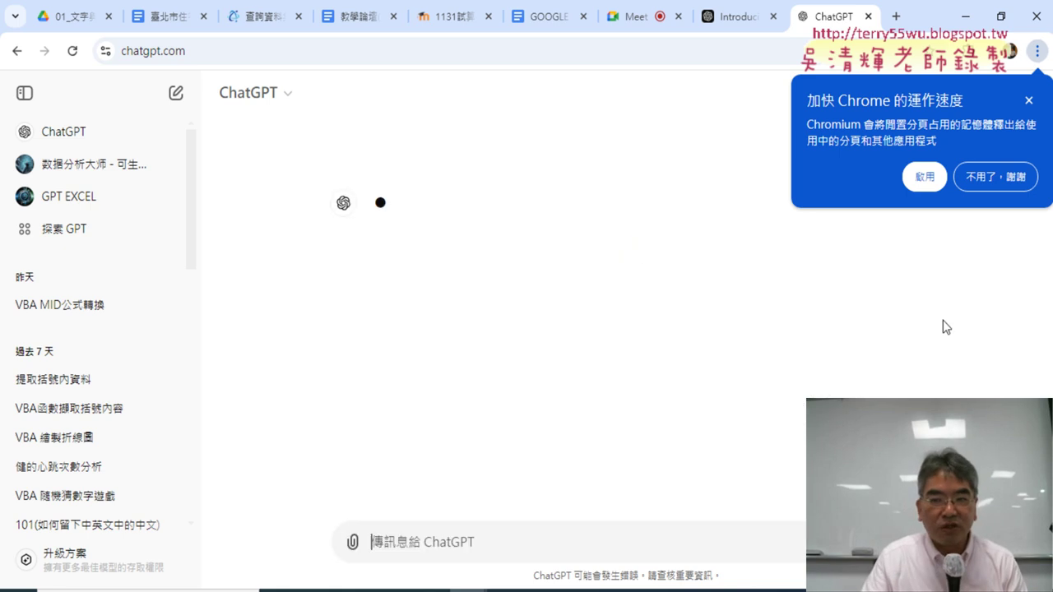
left_click(993, 178)
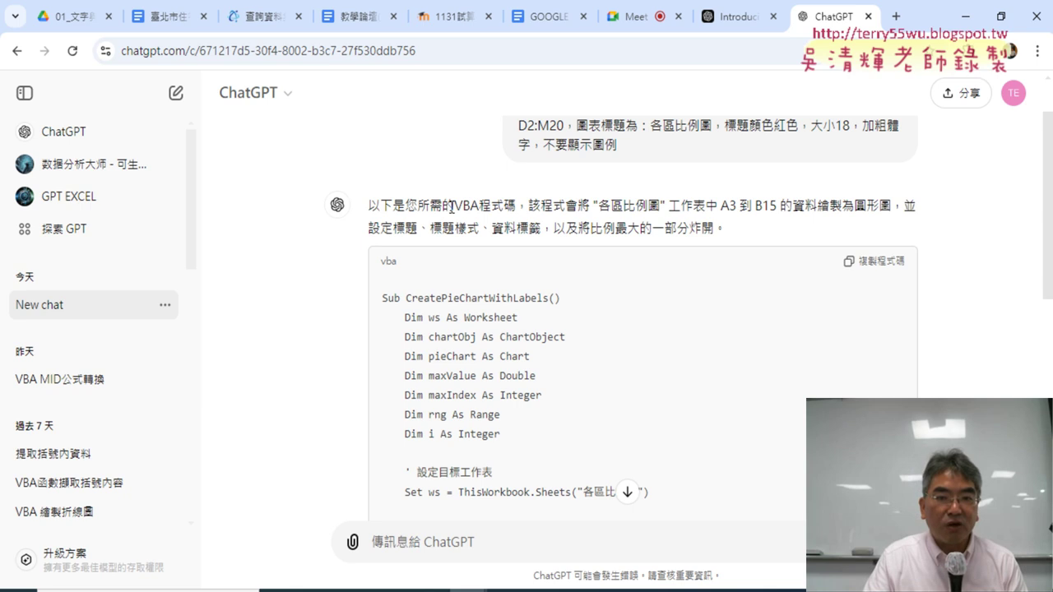
- Highlight the reply's mentions of VBA code, 各區比例圖, title styling, data labels and exploding the largest slice
left_click_drag(453, 208, 516, 207)
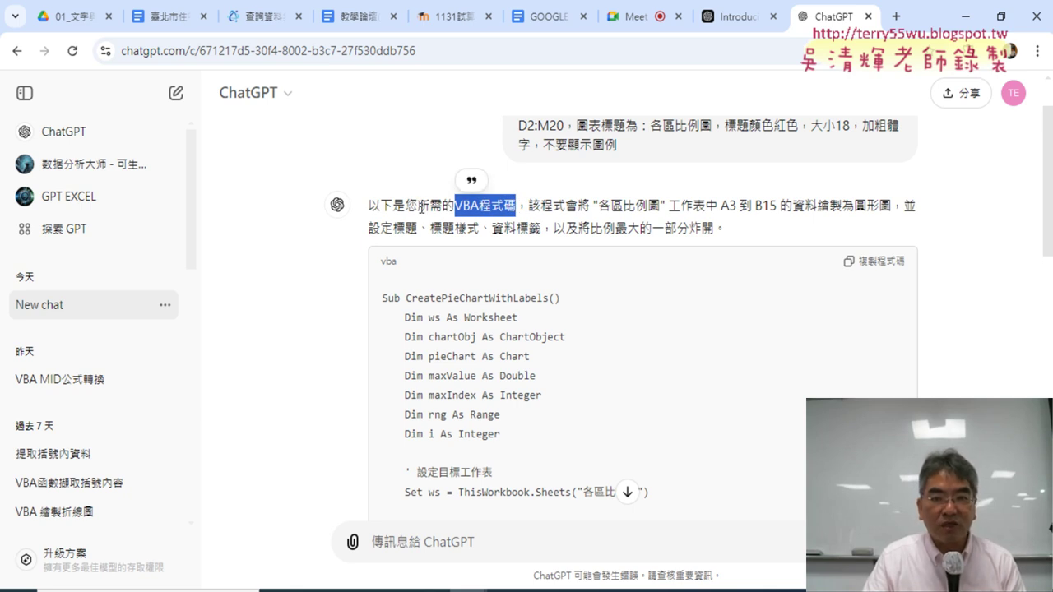
mouse_move(596, 206)
left_mouse_down()
mouse_move(668, 205)
mouse_move(591, 205)
left_mouse_up()
double_click(712, 206)
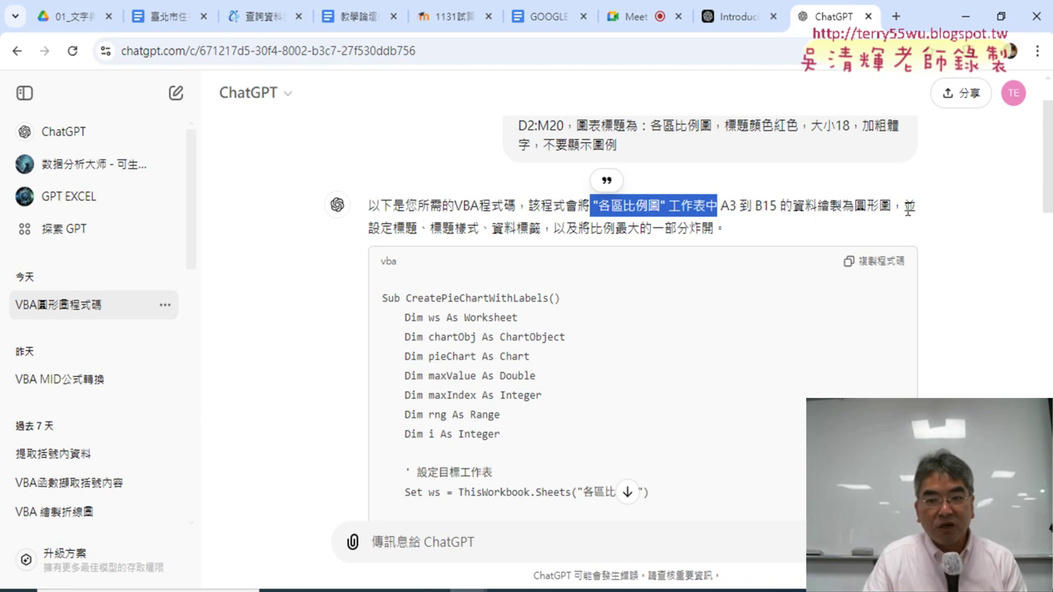
double_click(400, 234)
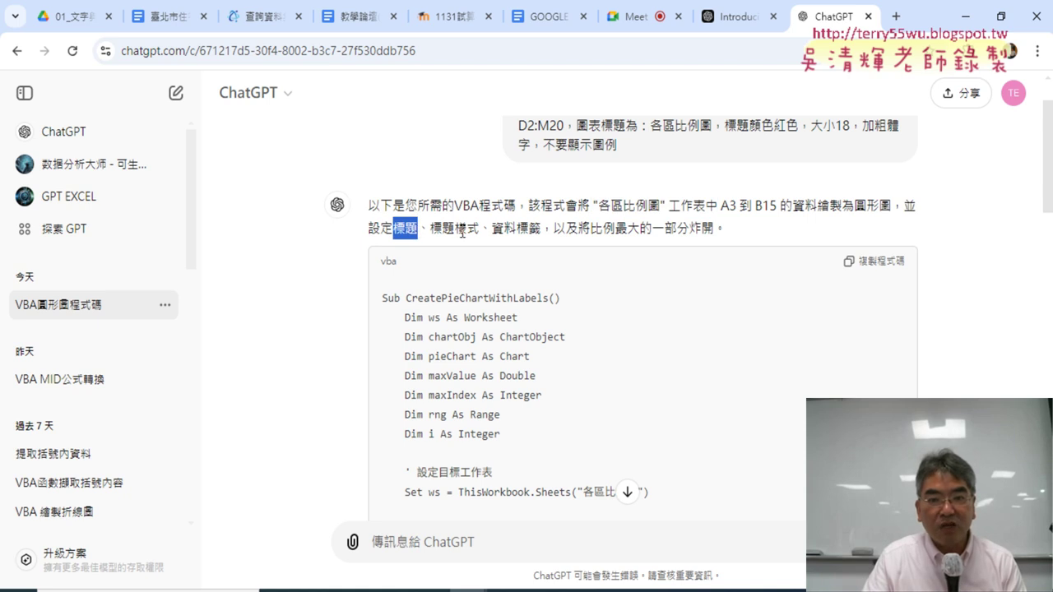
left_click_drag(482, 230, 455, 230)
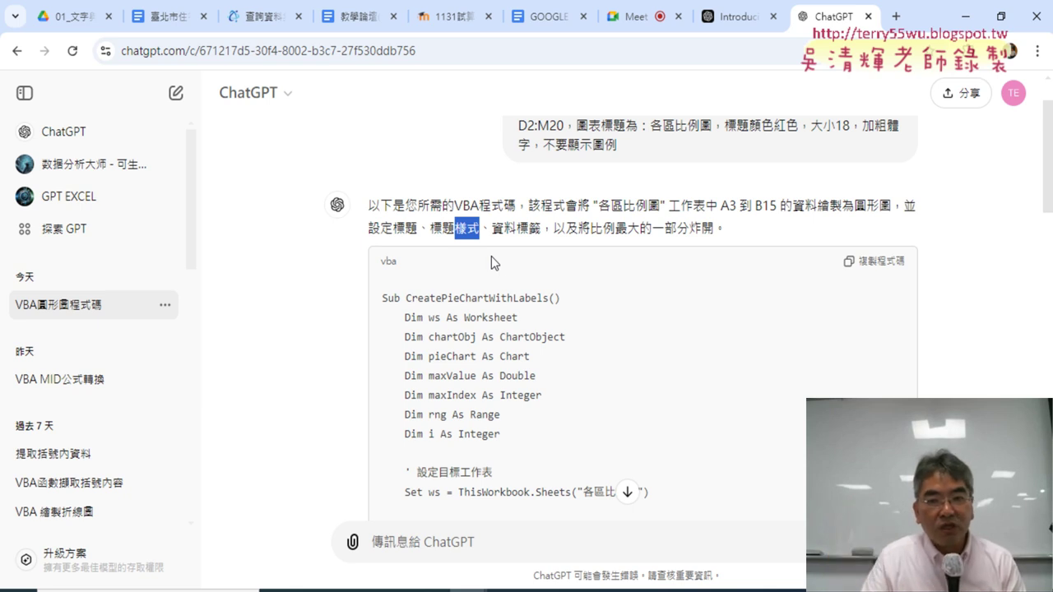
left_click_drag(492, 231, 541, 230)
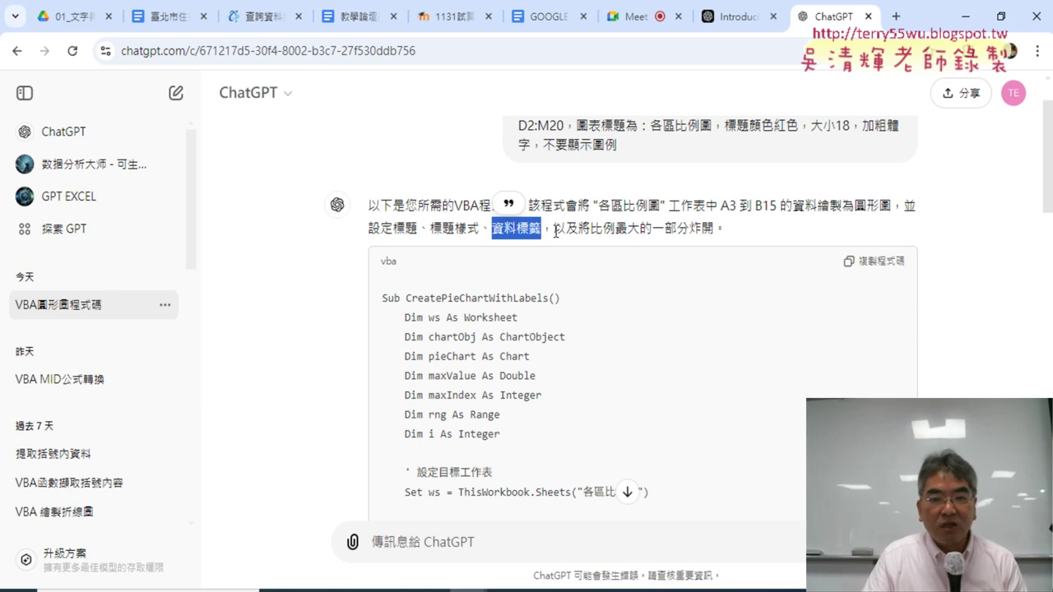
left_click_drag(590, 229, 714, 231)
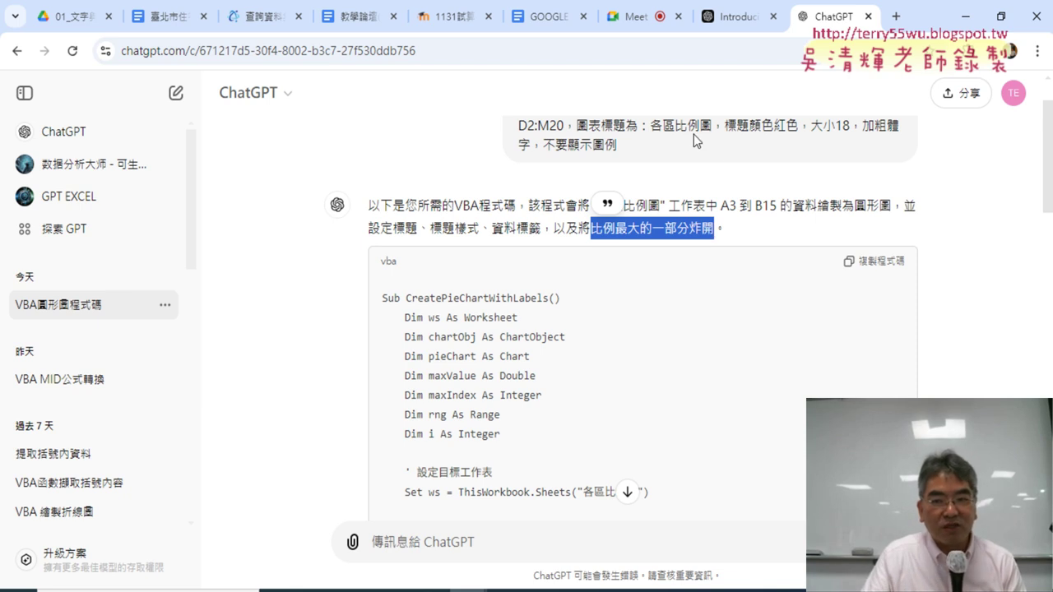
- Copy the VBA code and highlight the lines that delete existing charts
left_click(877, 261)
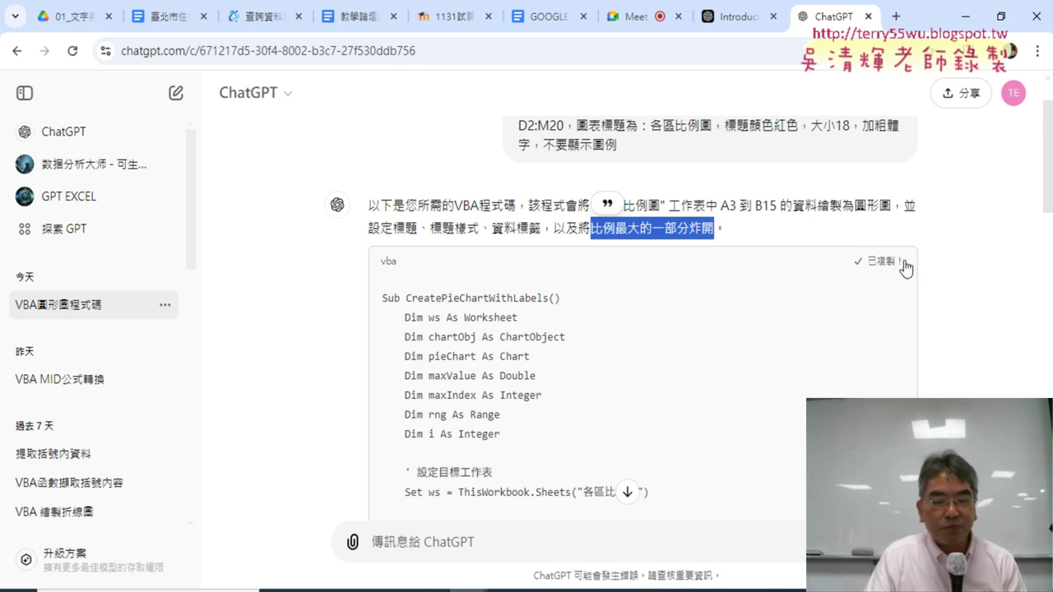
scroll(936, 271, "down", 2)
scroll(934, 272, "down", 1)
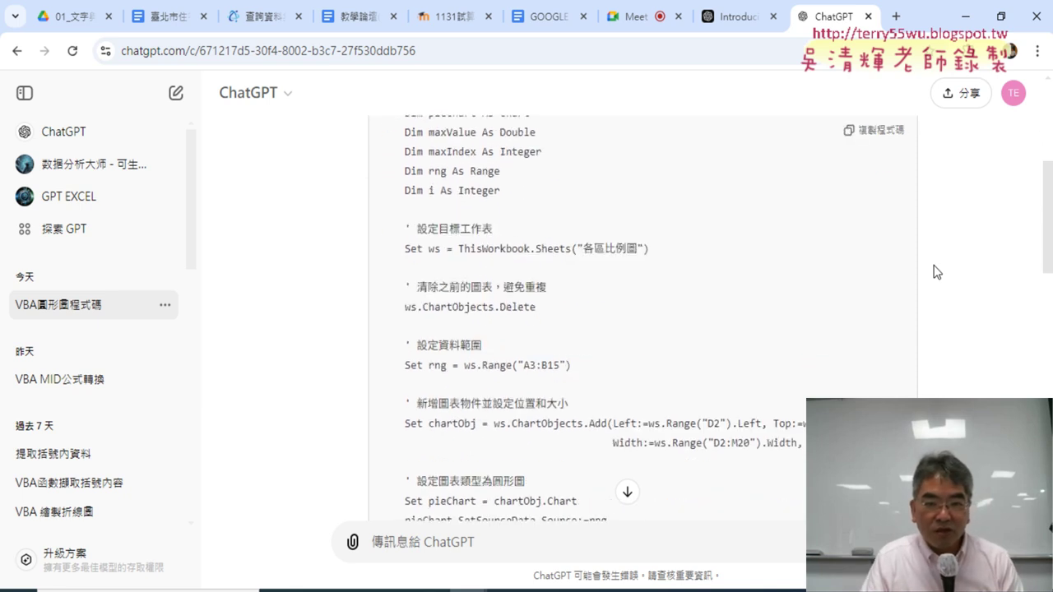
scroll(932, 272, "down", 1)
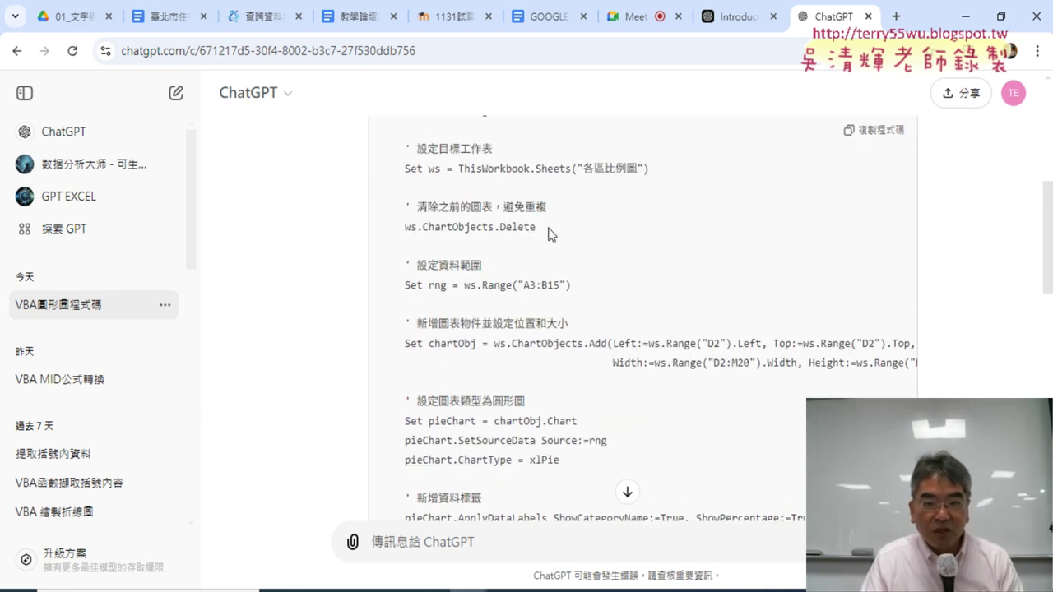
left_click_drag(547, 230, 378, 209)
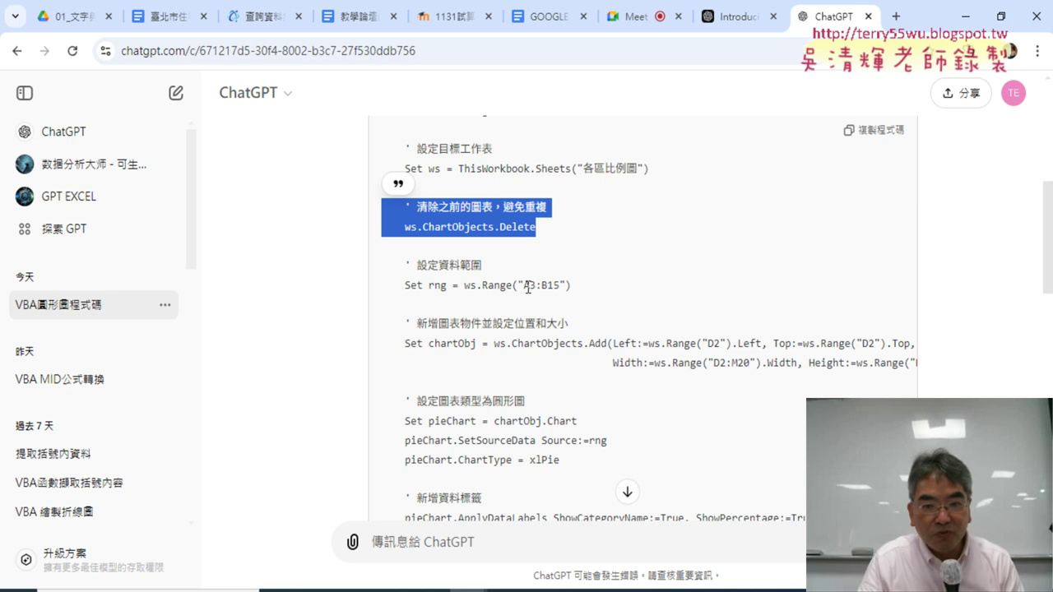
- Highlight the line setting the largest slice's Explosion to 15 and copy the code again
scroll(593, 329, "down", 2)
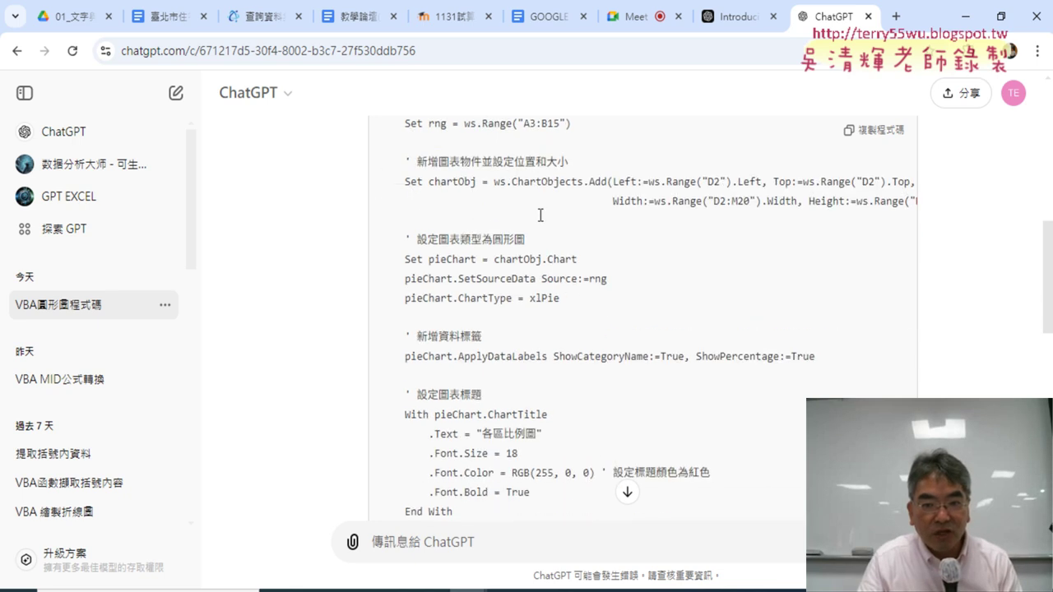
scroll(510, 284, "down", 2)
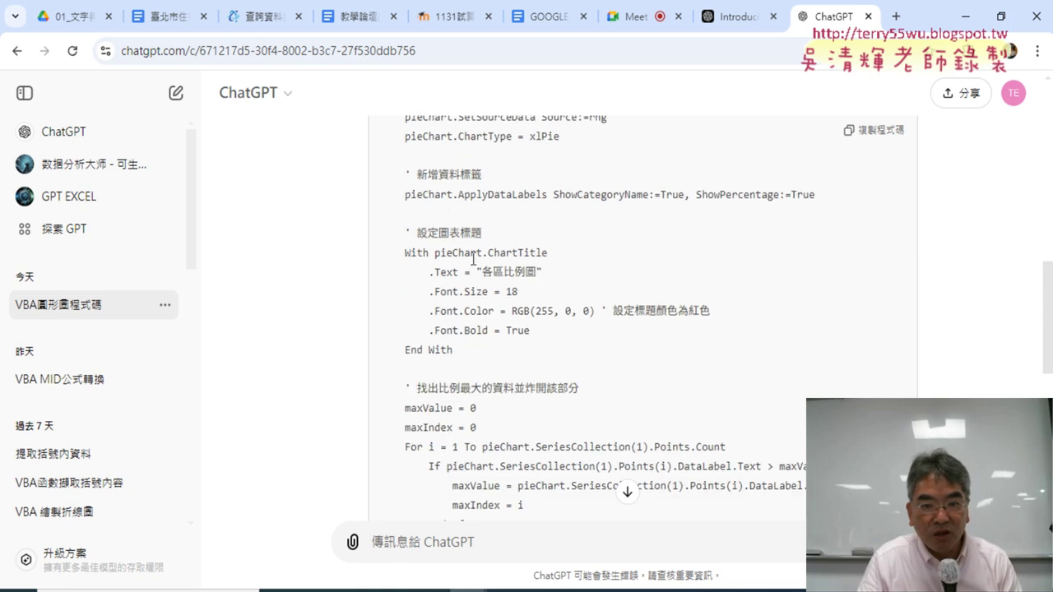
scroll(623, 305, "down", 1)
scroll(623, 305, "down", 1)
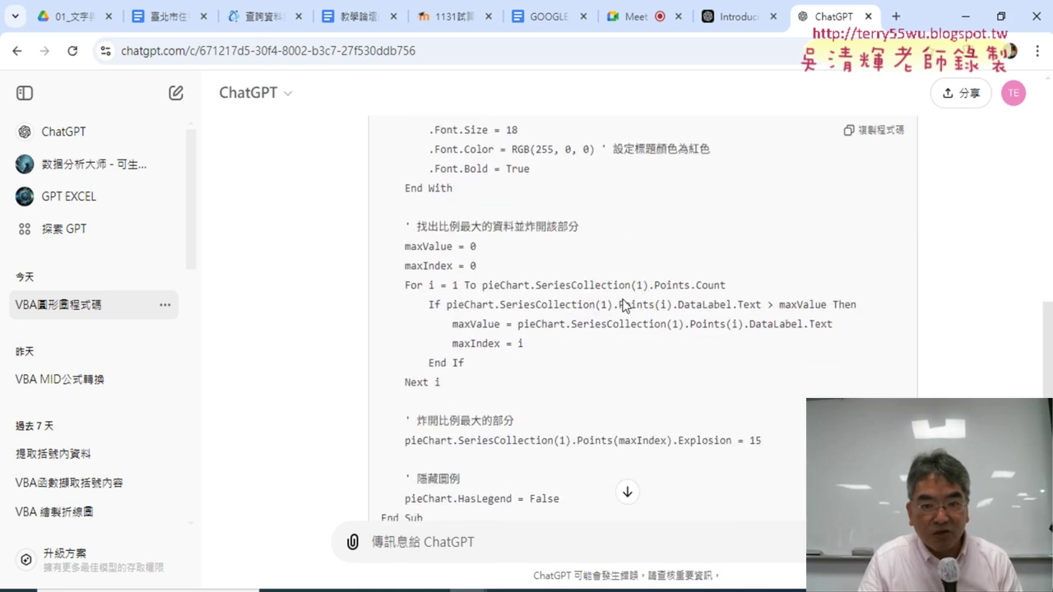
scroll(625, 306, "down", 1)
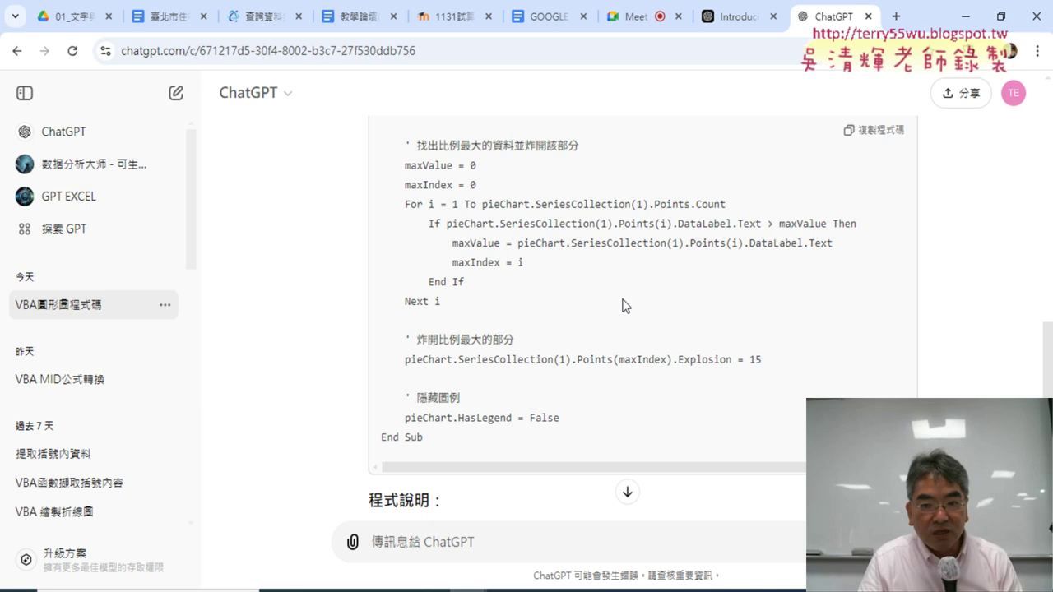
left_click_drag(410, 364, 799, 360)
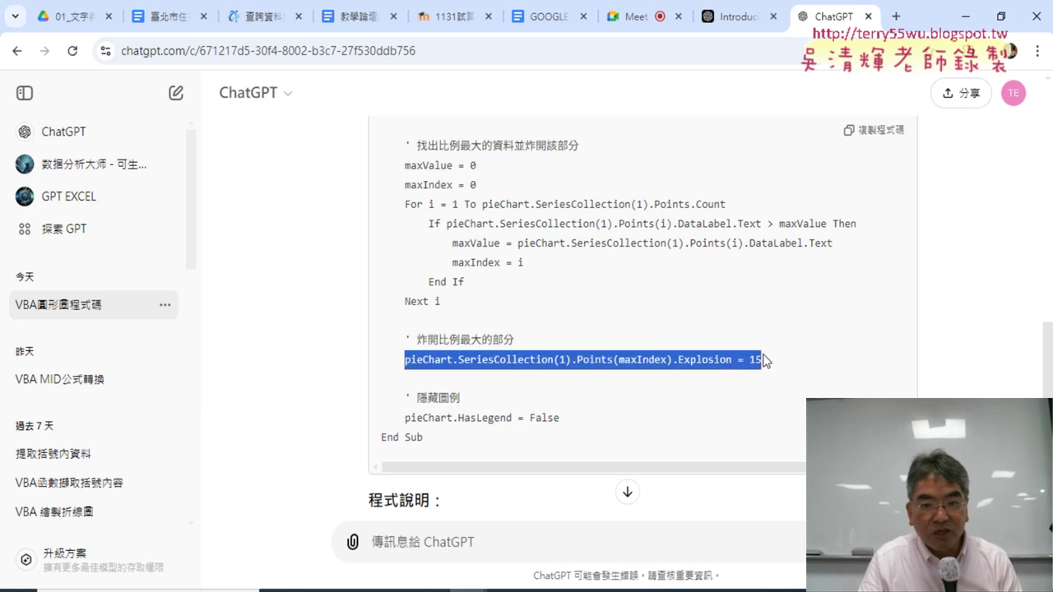
left_click(872, 129)
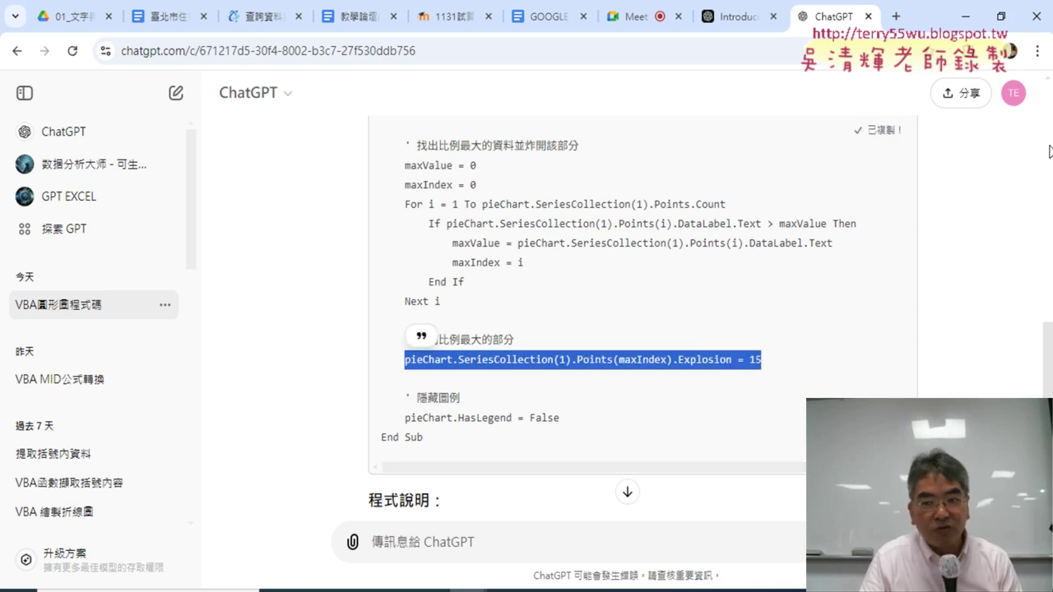
left_click(740, 365)
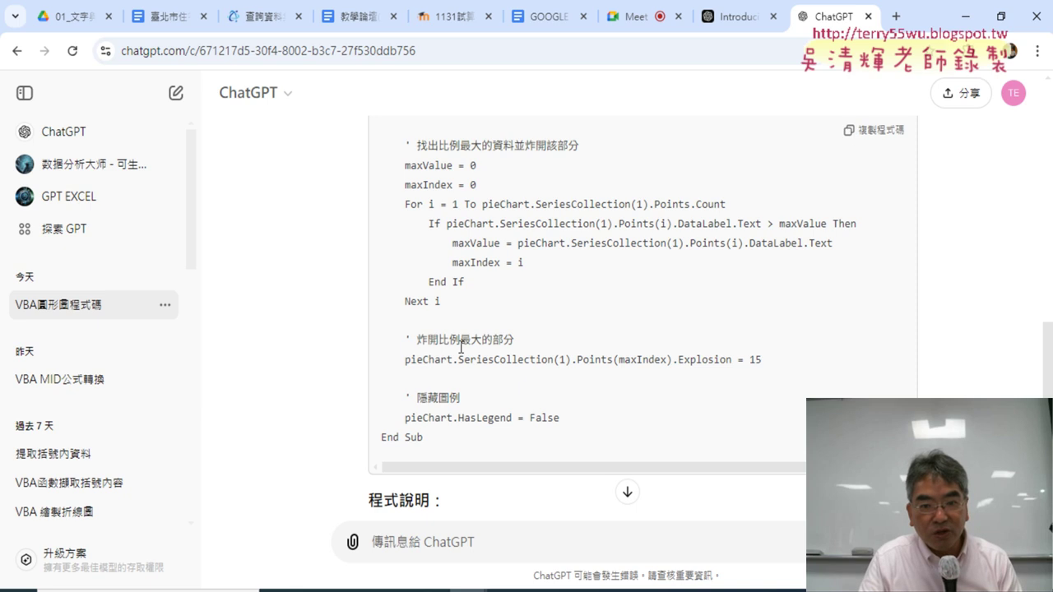
left_click_drag(417, 339, 515, 340)
left_click_drag(674, 362, 738, 362)
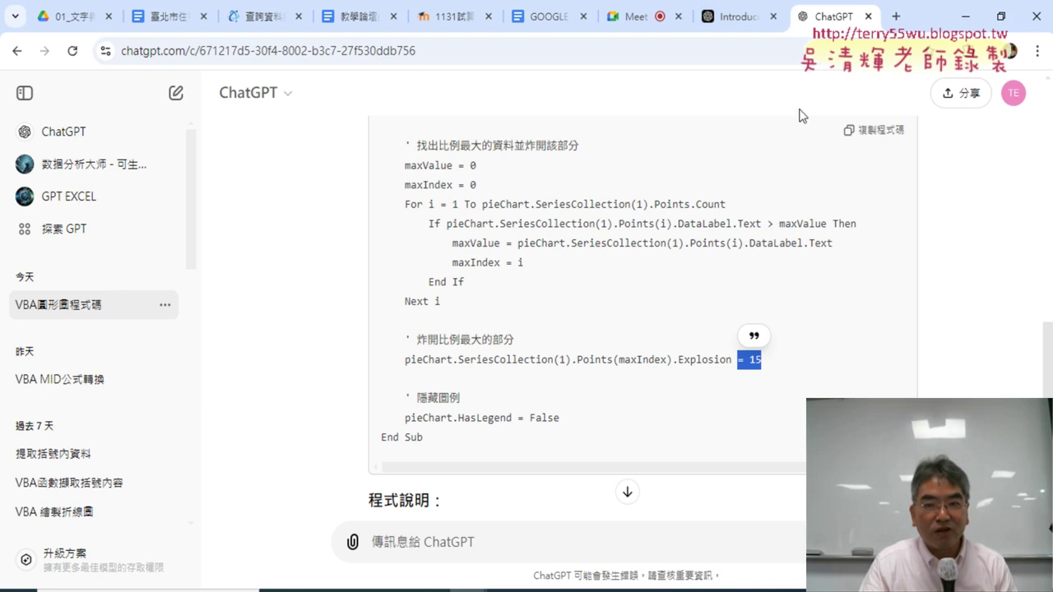
- Return to the top of the CreatePieChartWithLabels code block and copy the full macro
scroll(788, 200, "up", 4)
scroll(787, 200, "up", 2)
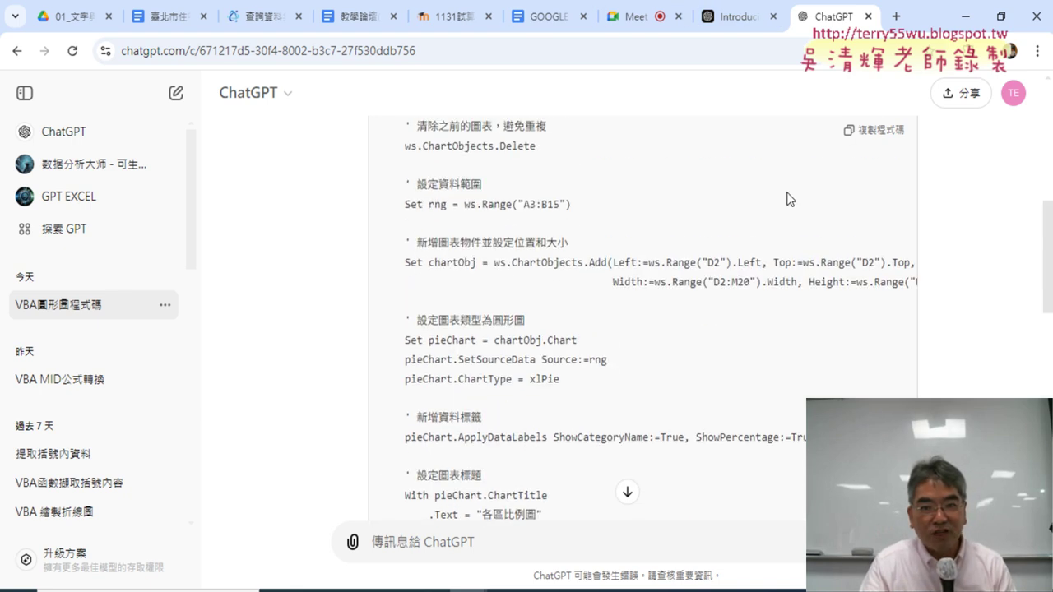
scroll(788, 199, "up", 1)
scroll(787, 200, "up", 1)
scroll(788, 198, "up", 1)
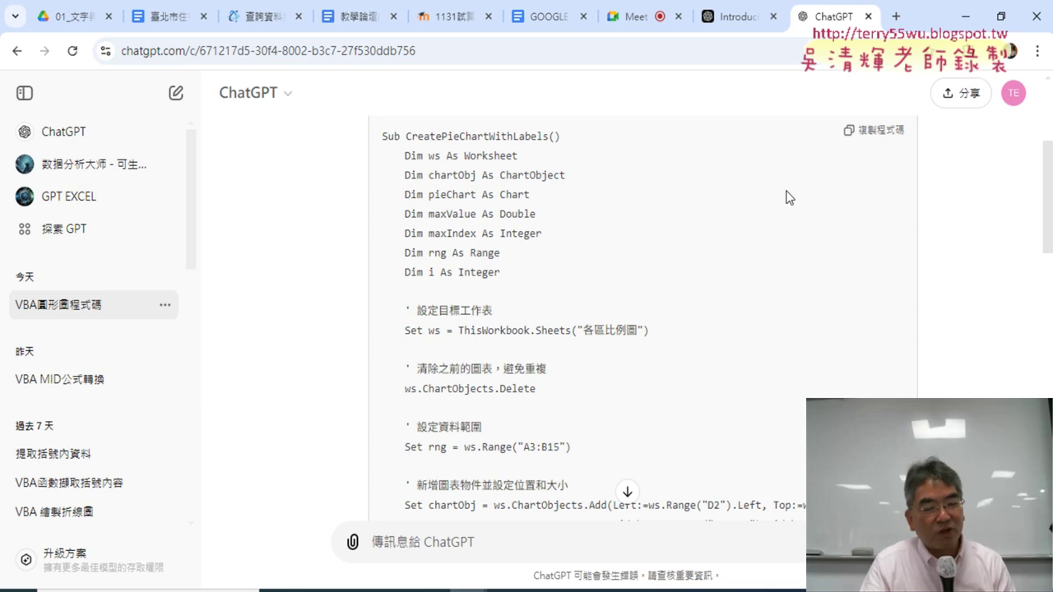
scroll(619, 179, "up", 1)
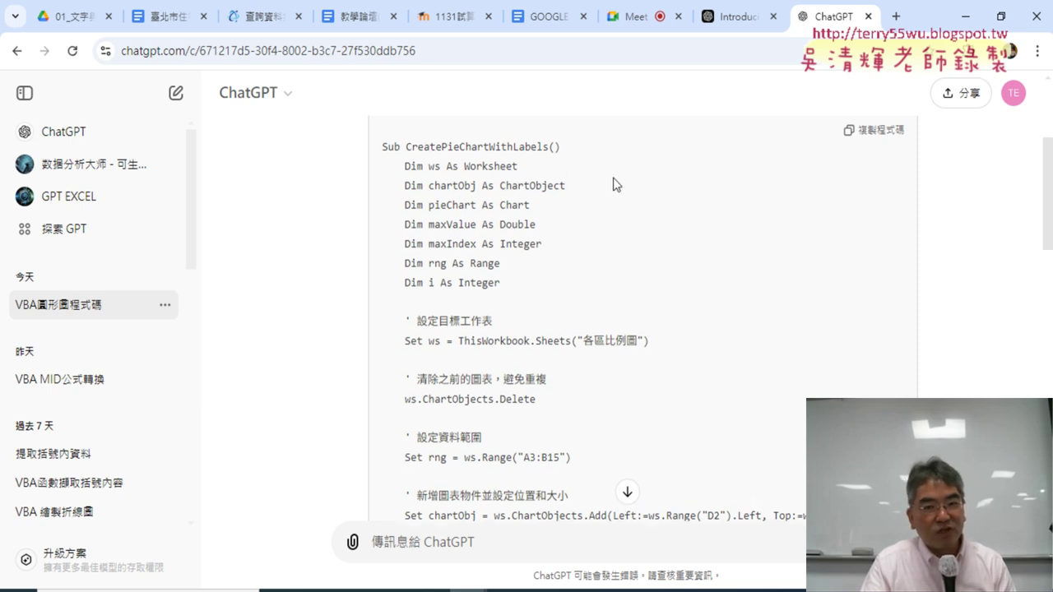
scroll(619, 179, "up", 1)
scroll(619, 179, "up", 1)
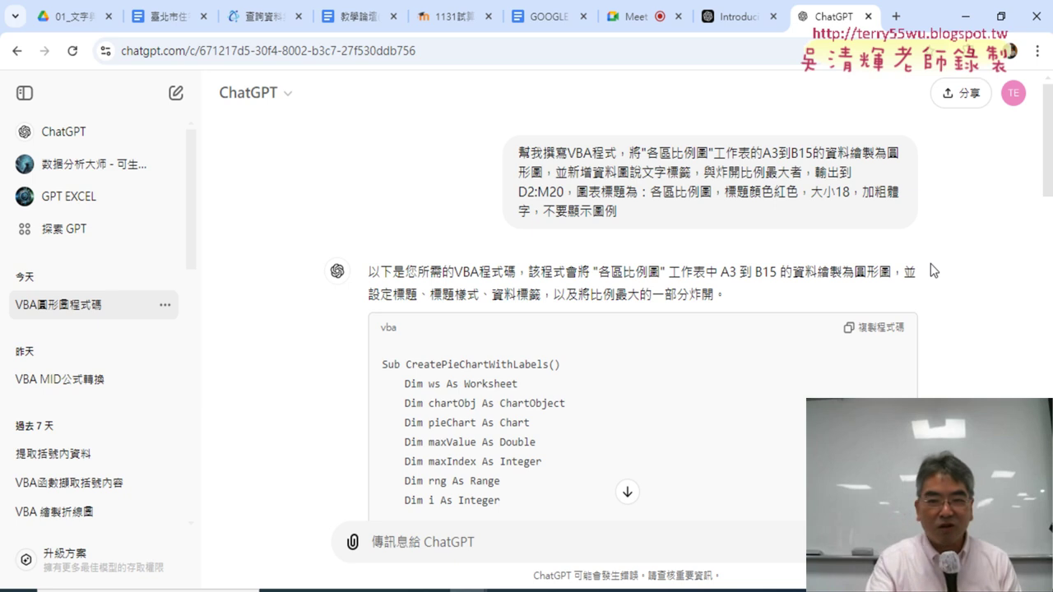
left_click(884, 331)
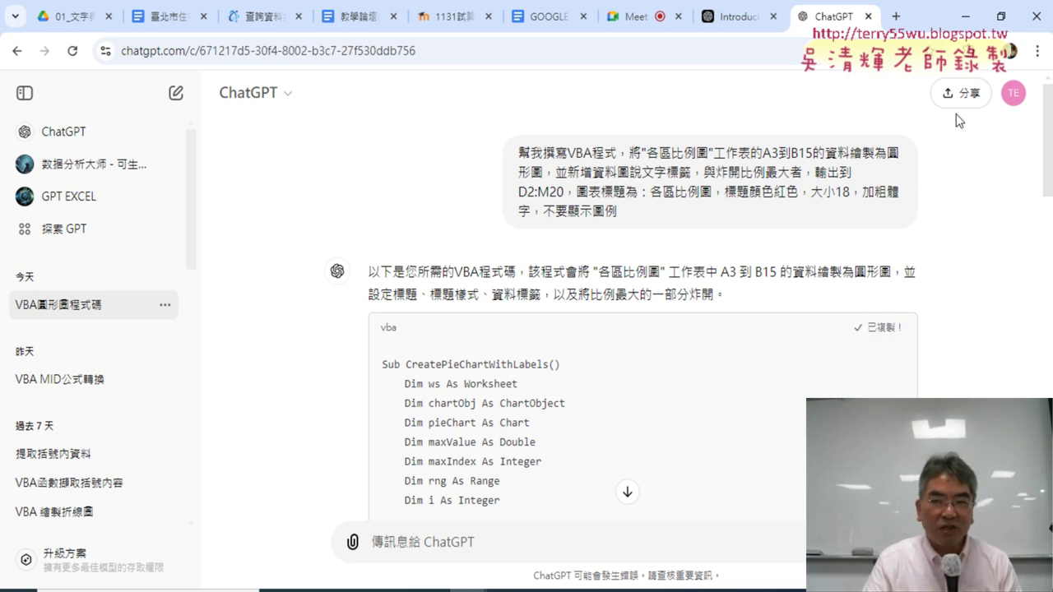
- Open the theft-data .xlsm workbook and delete the old pie chart from the 各區比例圖 sheet
left_click(967, 17)
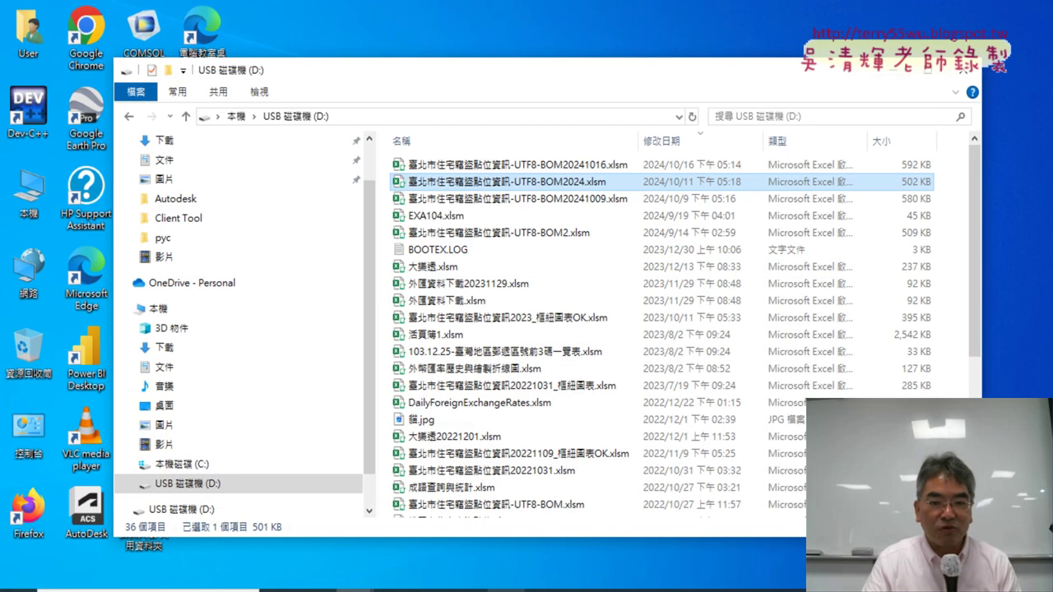
key("Return")
left_click(570, 256)
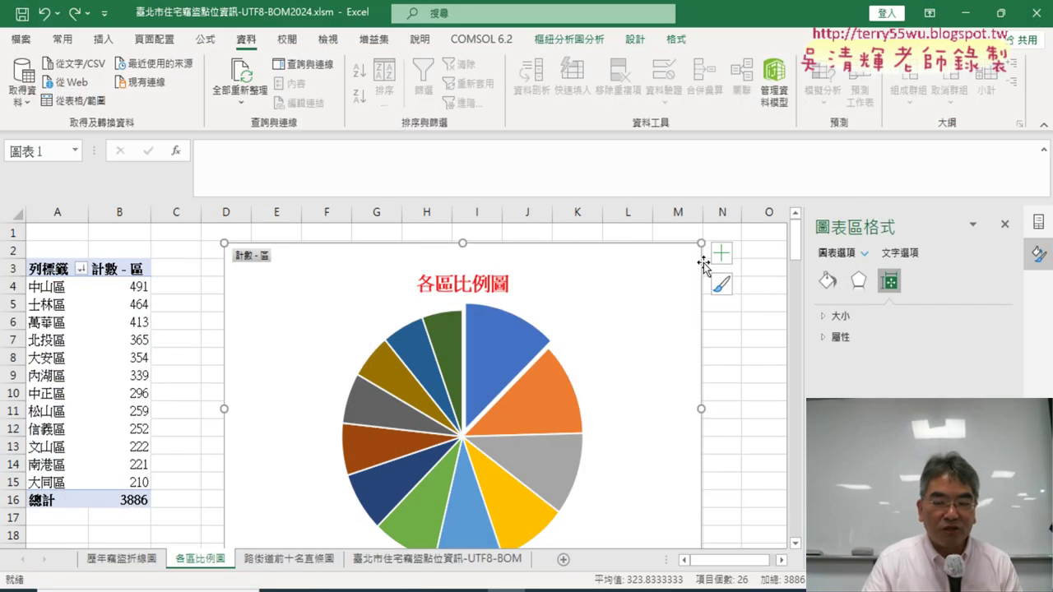
key("Delete")
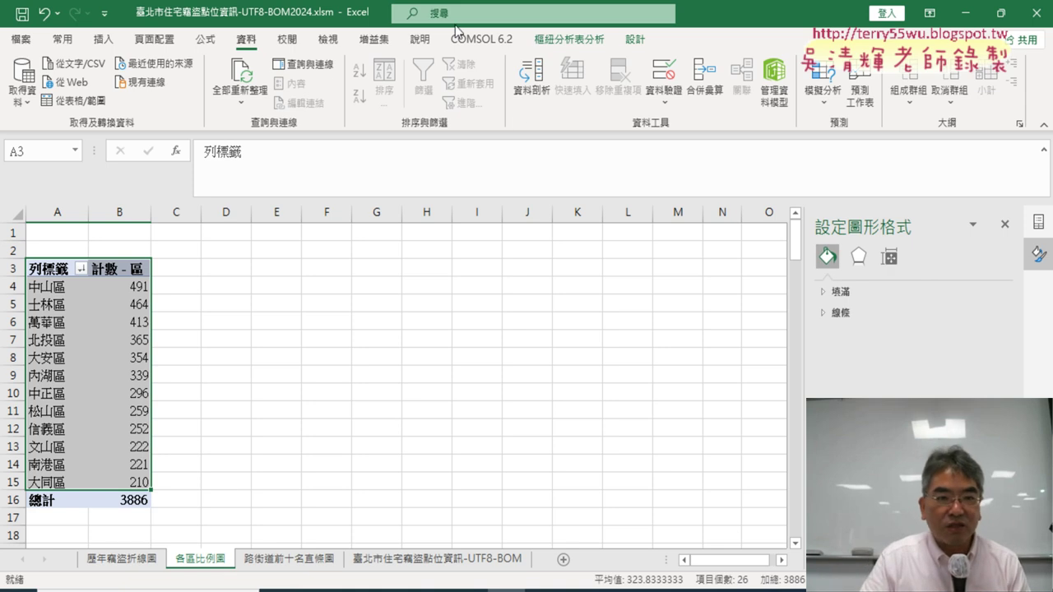
left_click(105, 14)
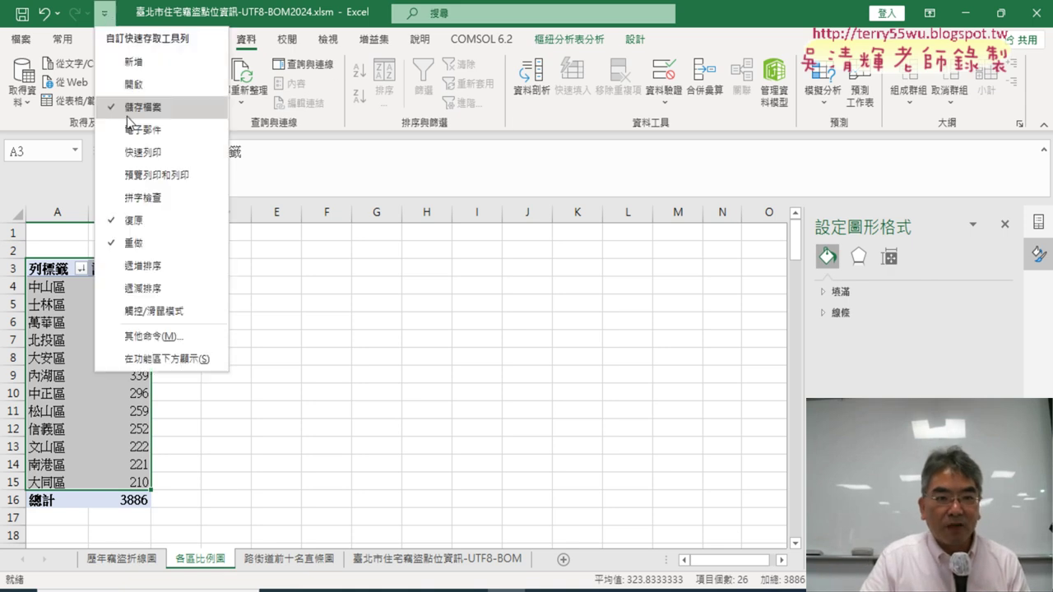
- Enable the 開發人員 tab through Customize Ribbon and switch to it
left_click(164, 337)
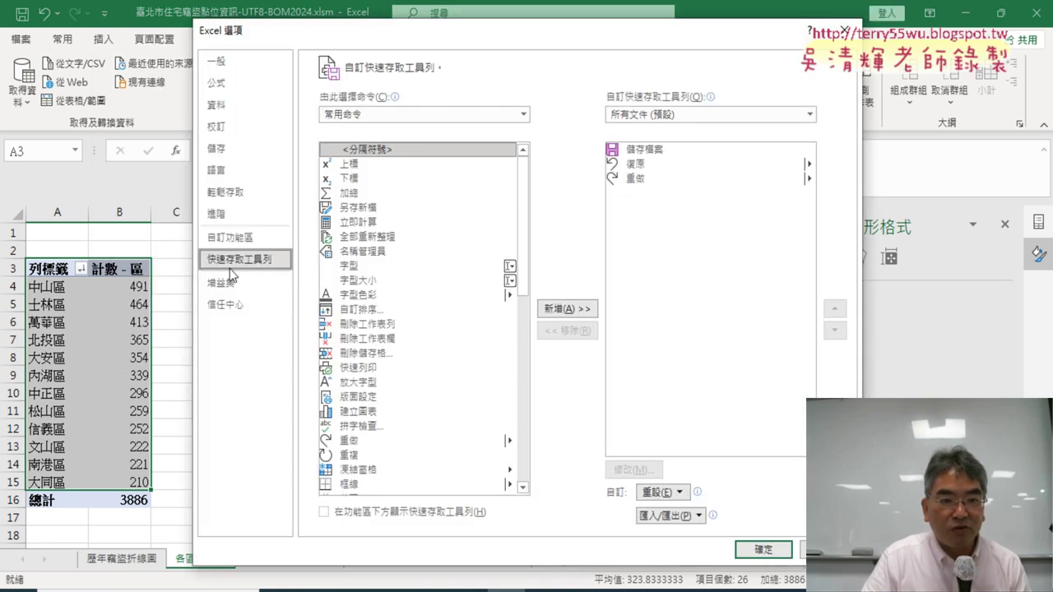
left_click(244, 238)
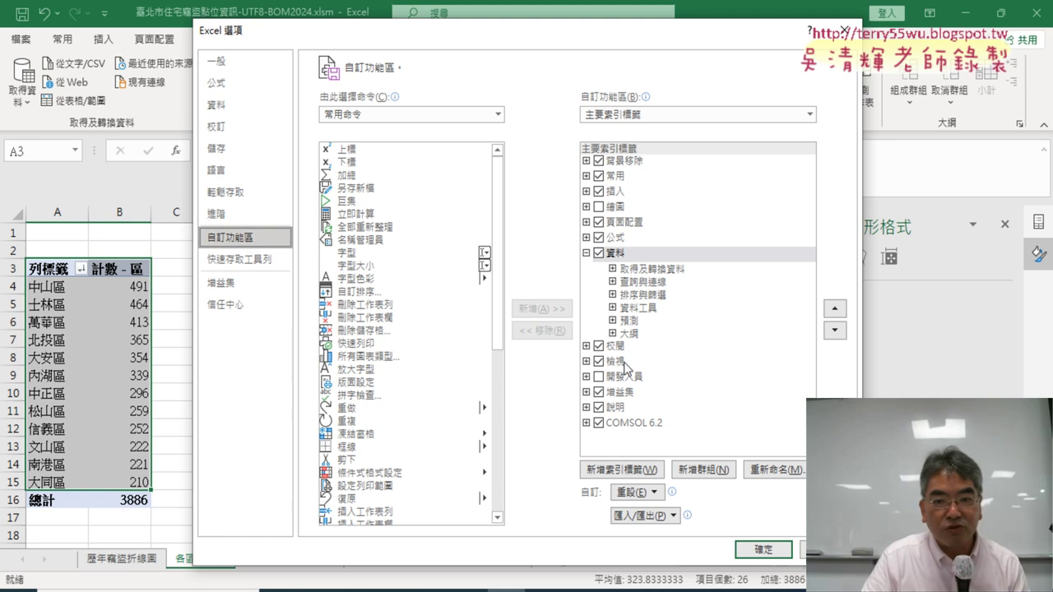
left_click(598, 377)
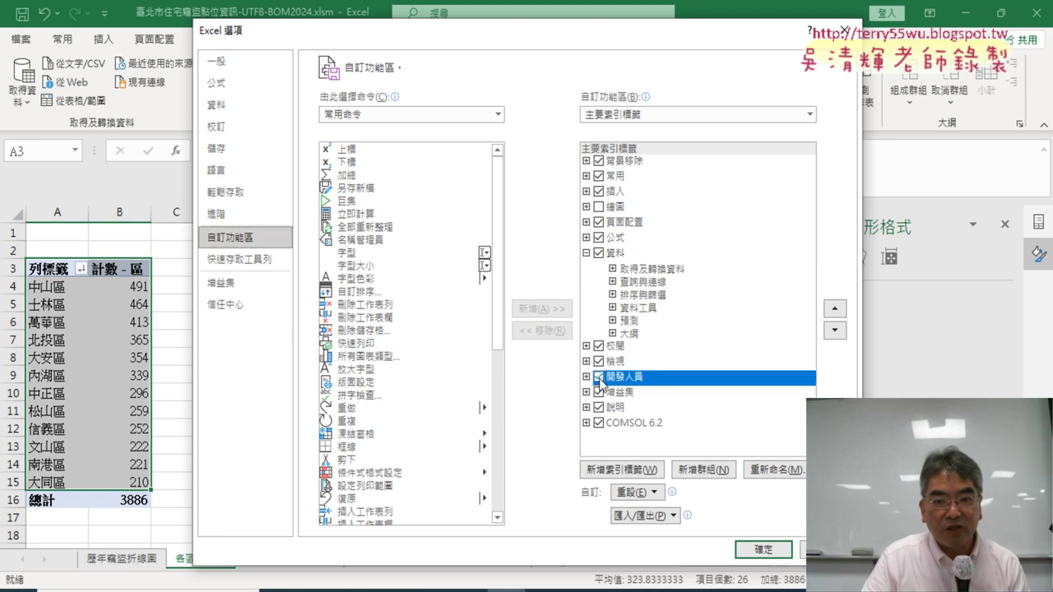
left_click(764, 550)
left_click(379, 39)
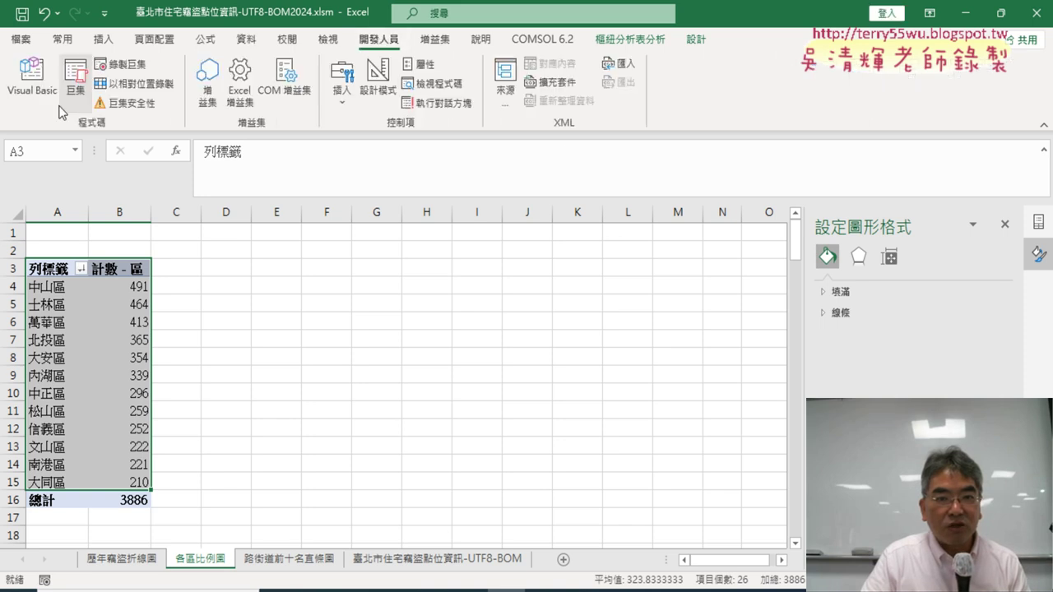
- Open the Visual Basic editor and show Module1's code in a maximized window
left_click(40, 93)
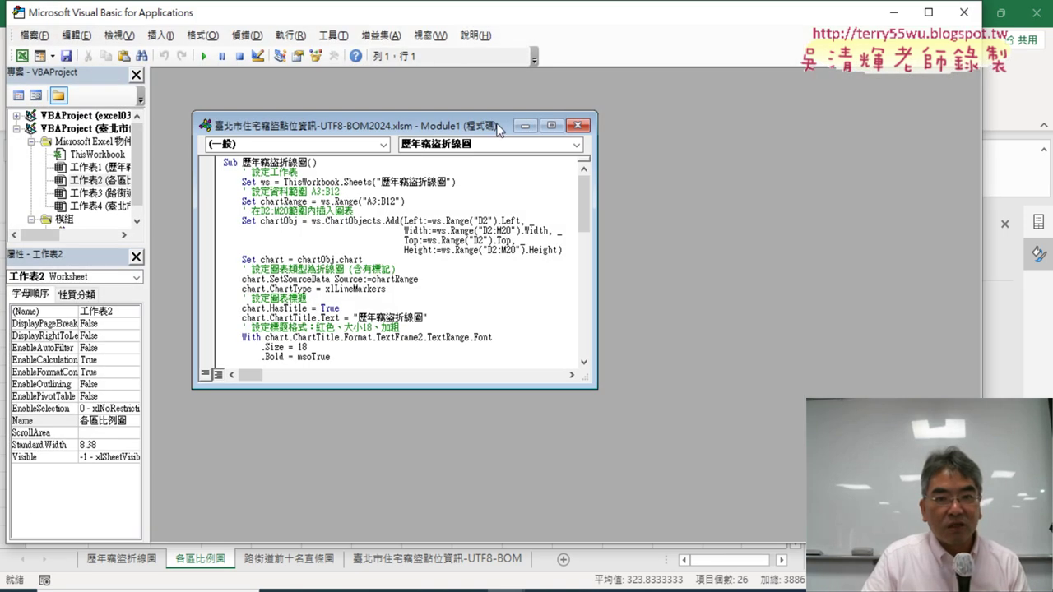
left_click(551, 128)
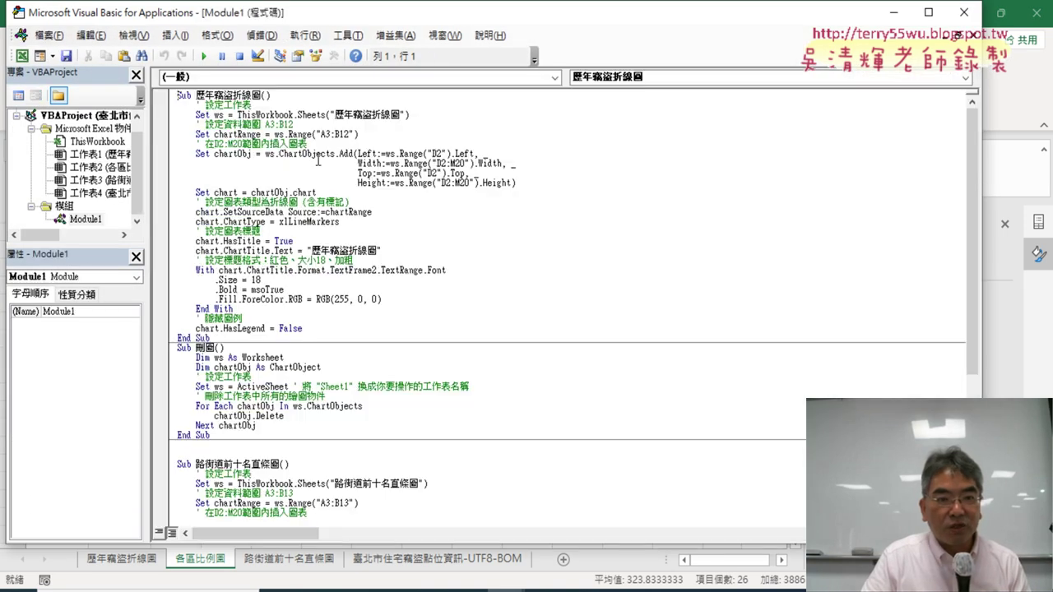
left_click_drag(99, 244, 97, 303)
double_click(89, 233)
scroll(569, 354, "down", 8)
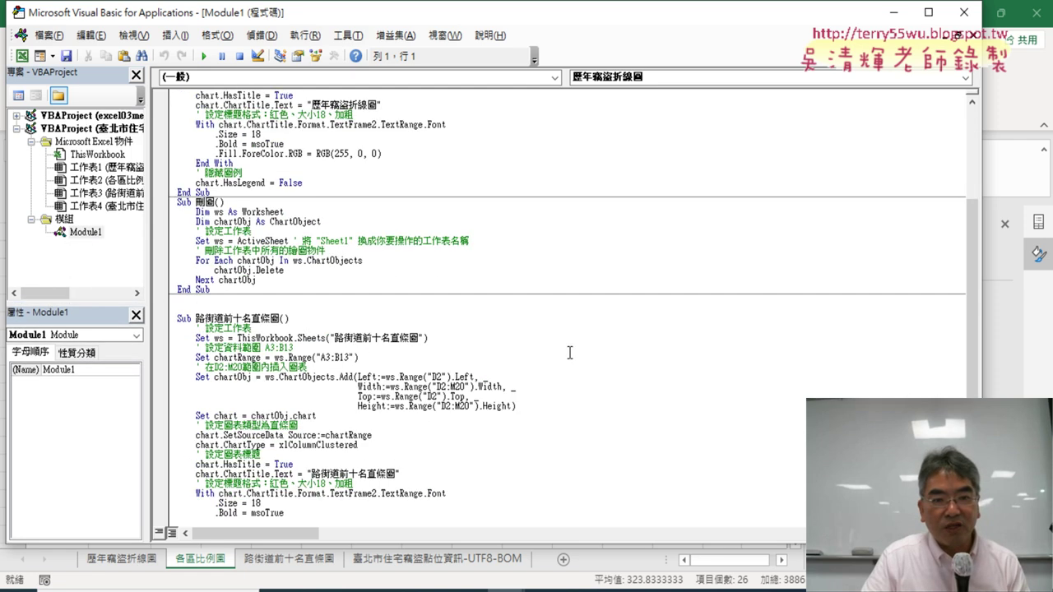
- Paste the CreatePieChartWithLabels macro at the end of Module1 and place the narrowed editor beside the sheet
left_click(194, 507)
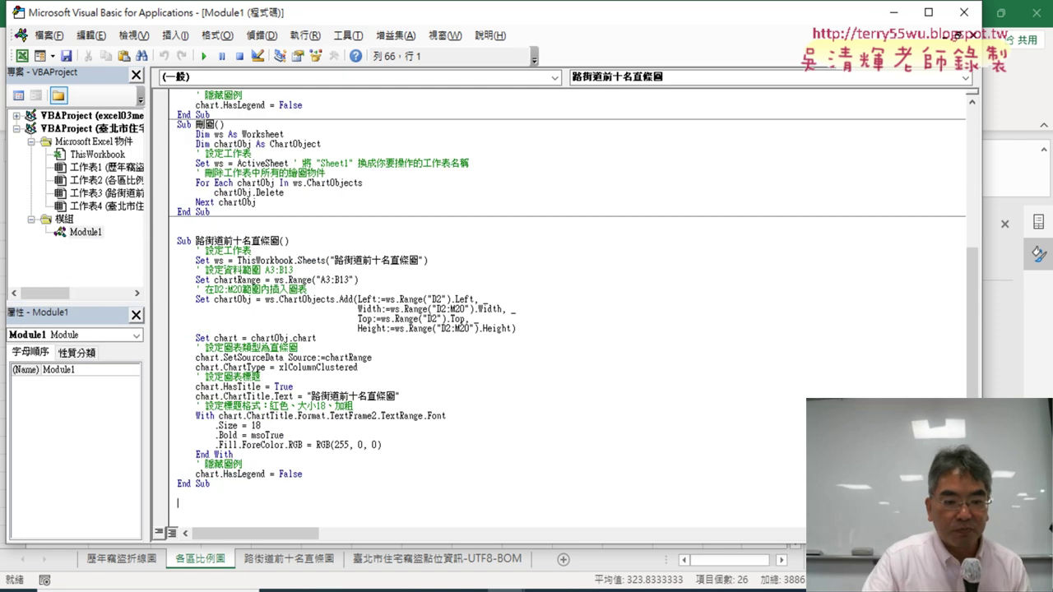
key("ctrl+v")
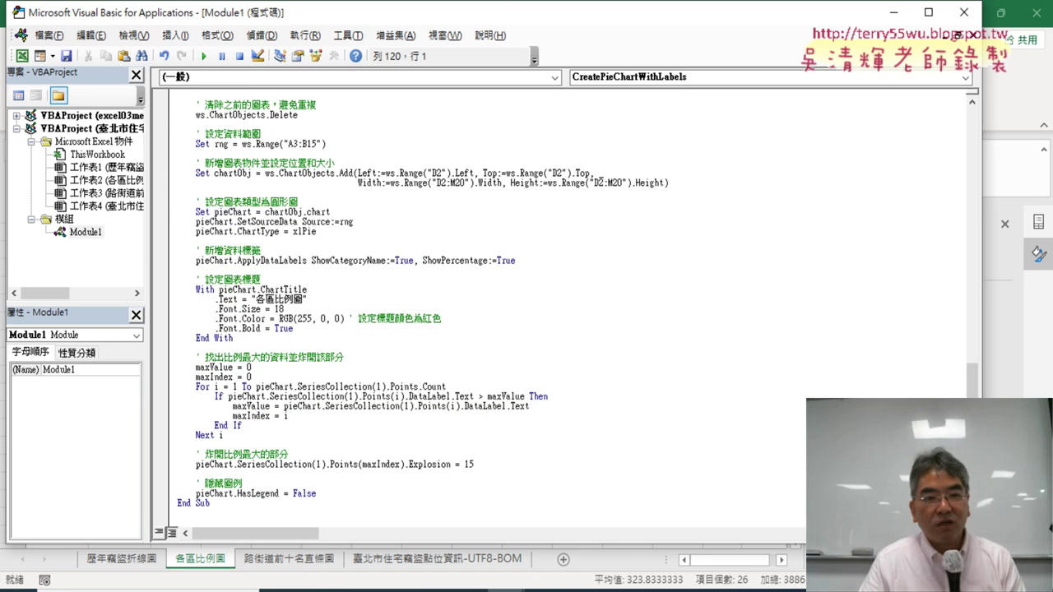
left_click_drag(984, 363, 754, 362)
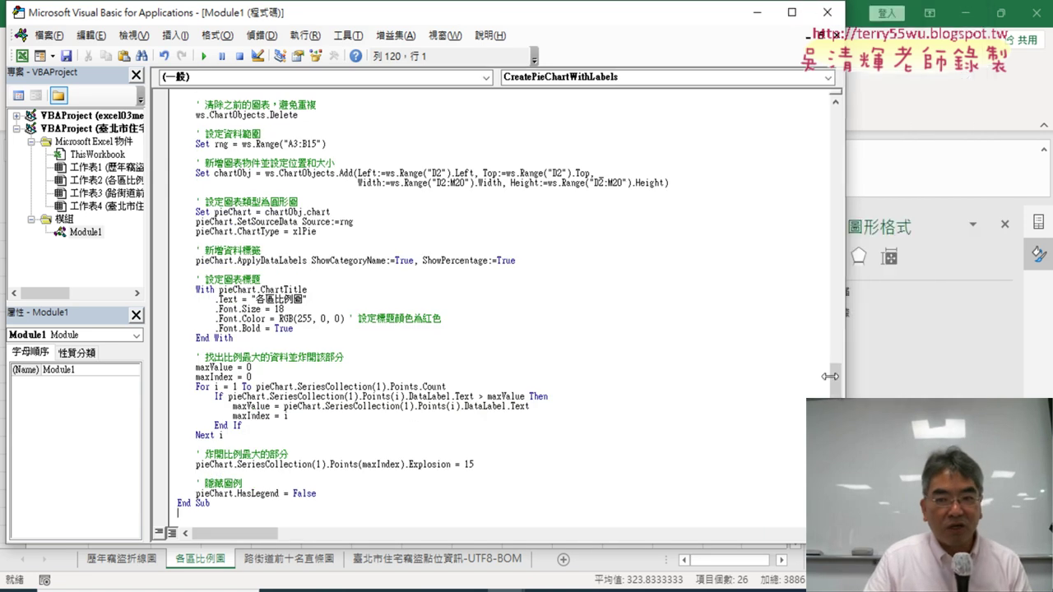
left_click_drag(488, 16, 775, 23)
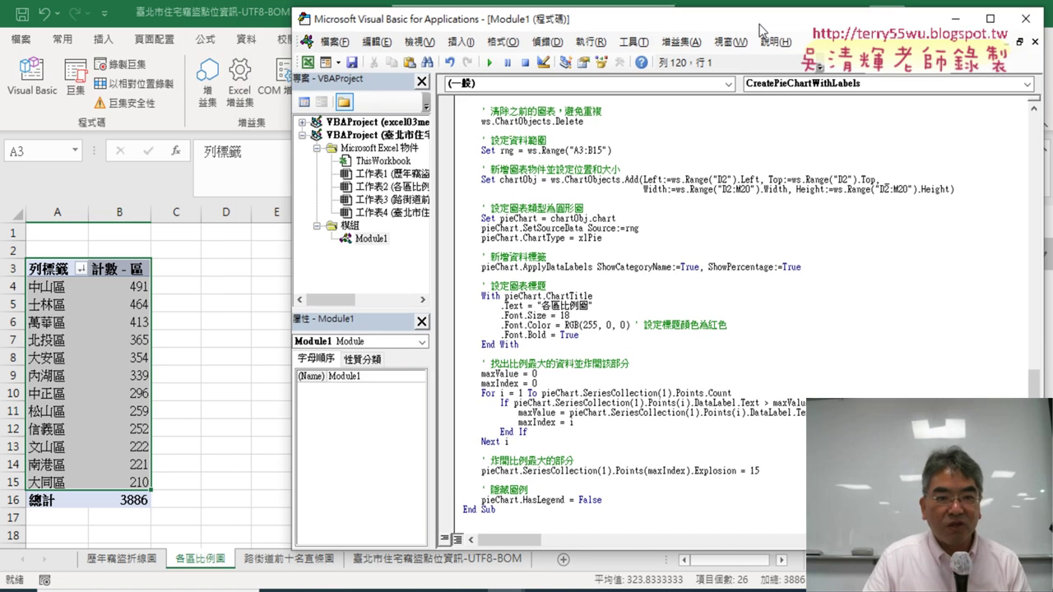
- Set the code editor font size to 12 in the 撰寫風格 options
left_click(633, 41)
left_click(659, 120)
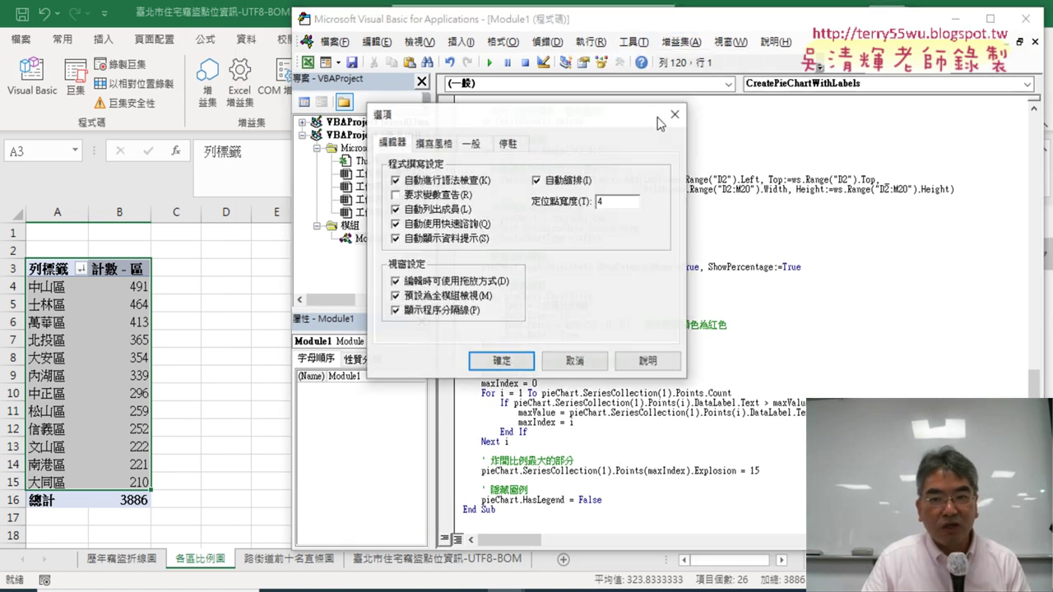
left_click(432, 144)
left_click(600, 215)
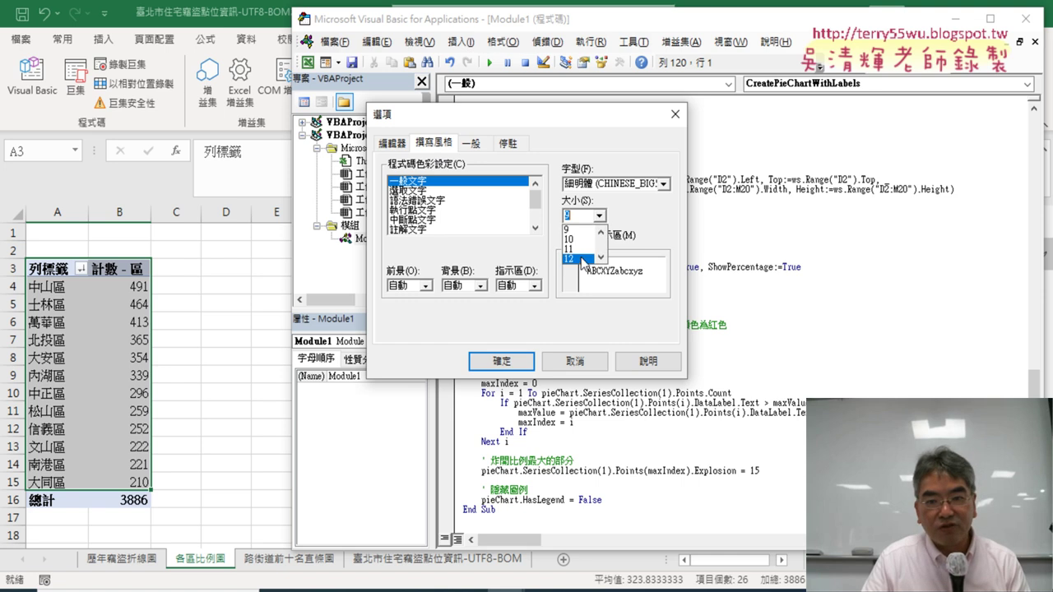
left_click(582, 263)
left_click(519, 364)
- Review the macro's target sheet name and title code, moving the editor further right
scroll(779, 374, "up", 4)
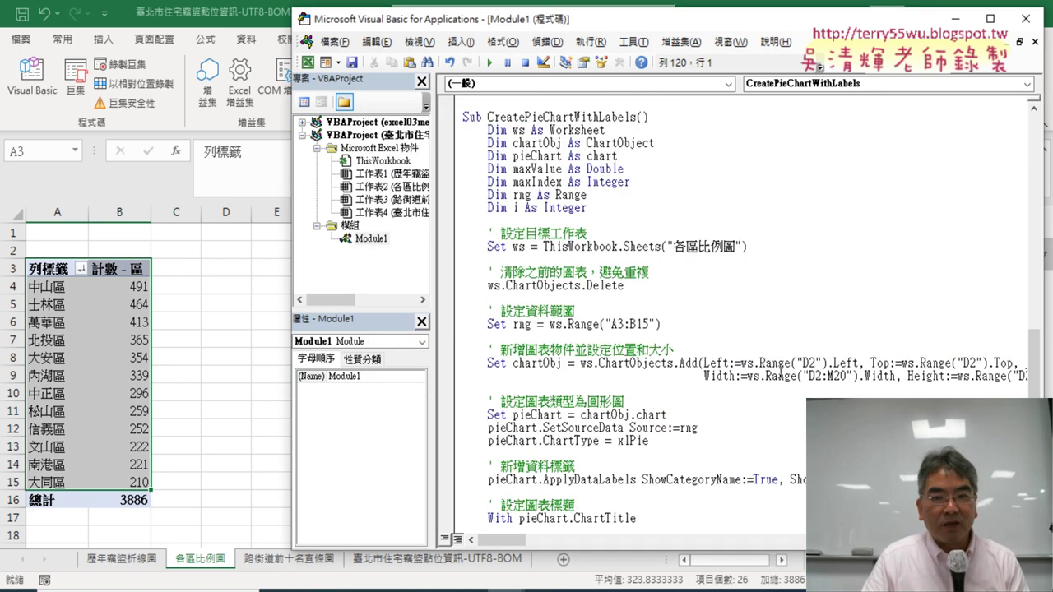
left_click(591, 218)
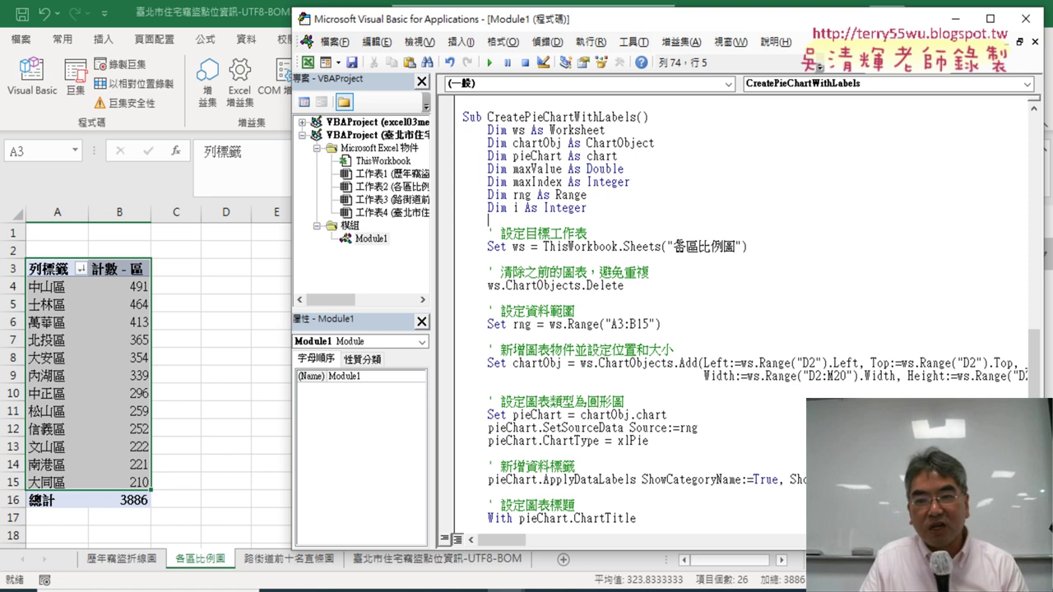
left_click_drag(673, 246, 724, 247)
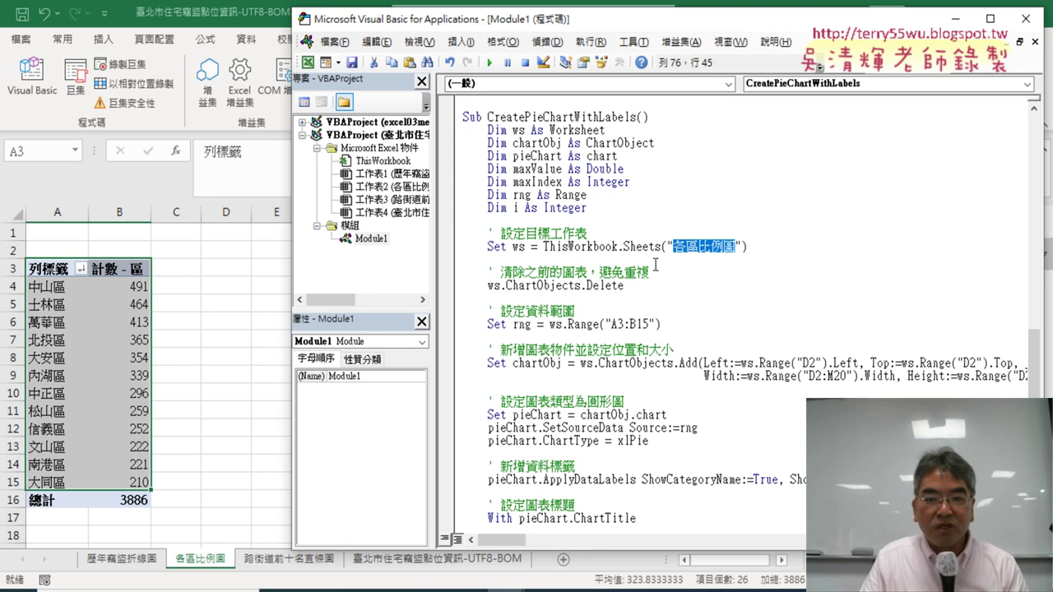
scroll(656, 264, "down", 4)
scroll(656, 264, "down", 1)
scroll(656, 264, "down", 2)
scroll(656, 264, "down", 1)
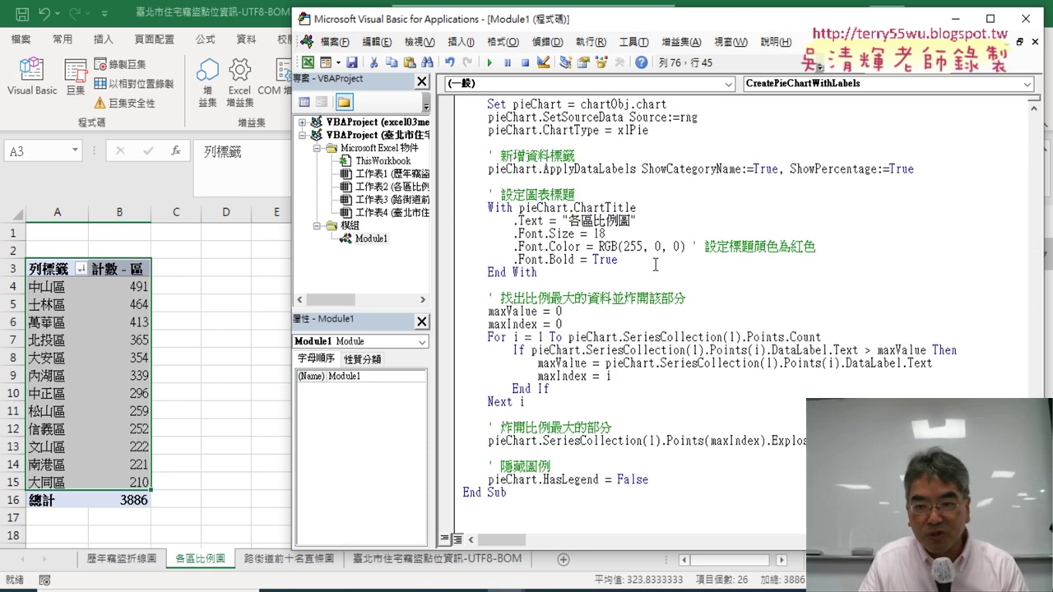
left_click(655, 285)
left_click_drag(493, 18, 760, 31)
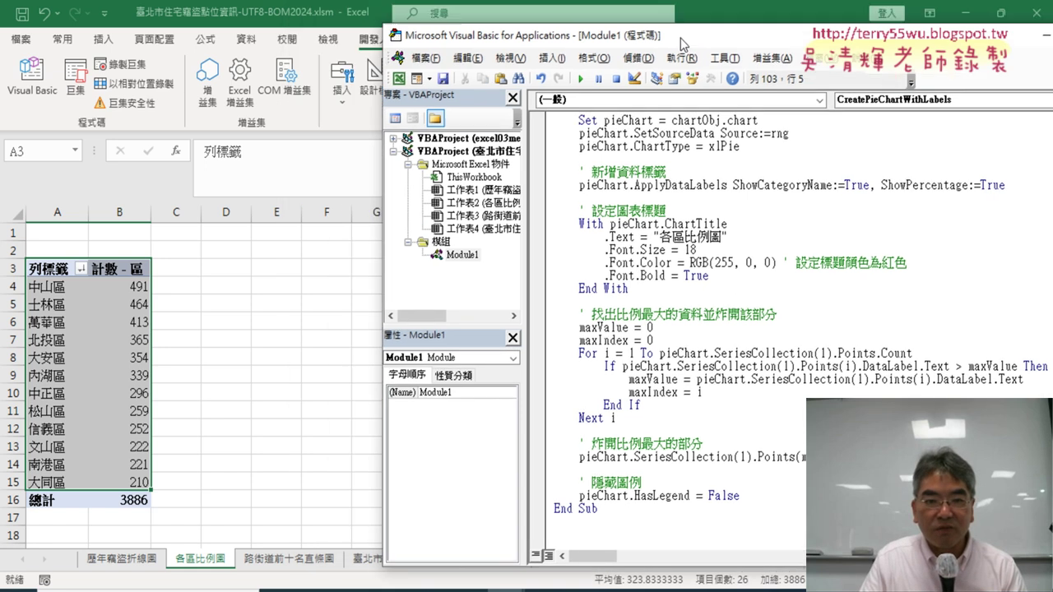
left_click(848, 231)
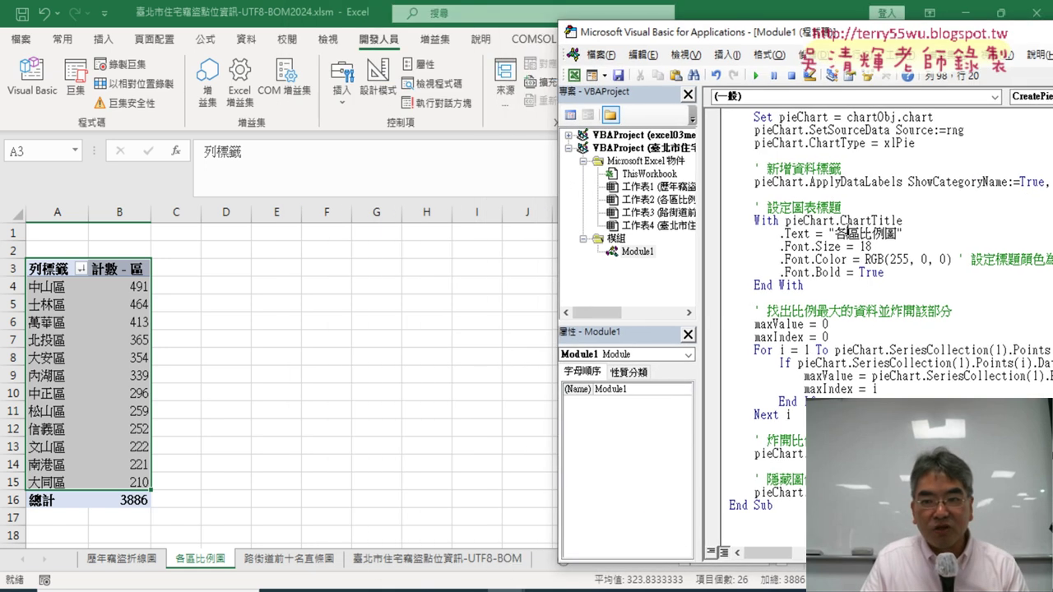
- Run the macro, debug run-time error 1004, and inspect the chart-clearing lines
left_click(757, 76)
left_click(576, 281)
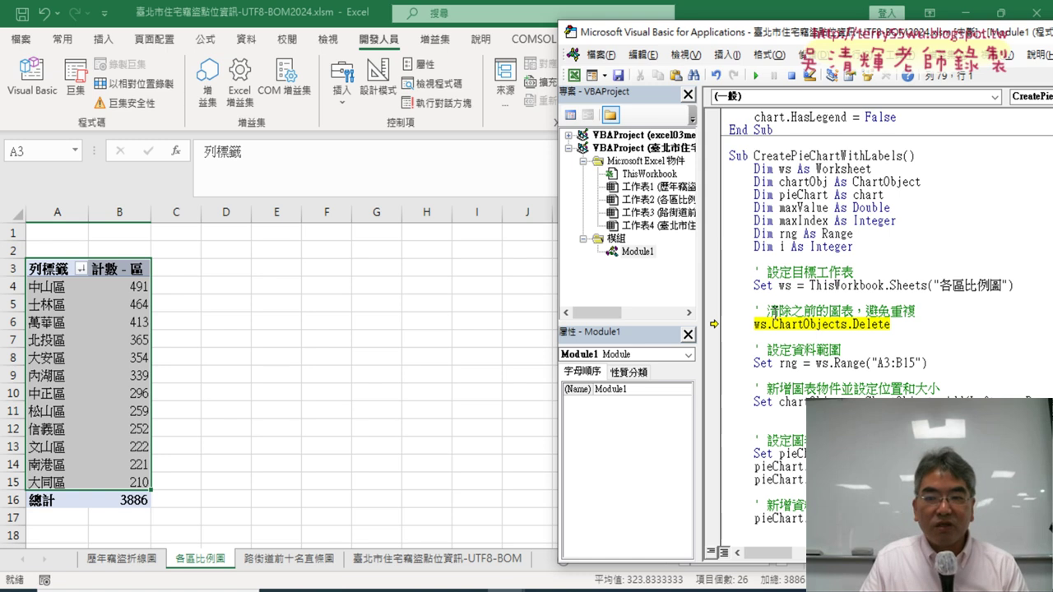
left_click_drag(772, 311, 882, 308)
left_click(926, 310)
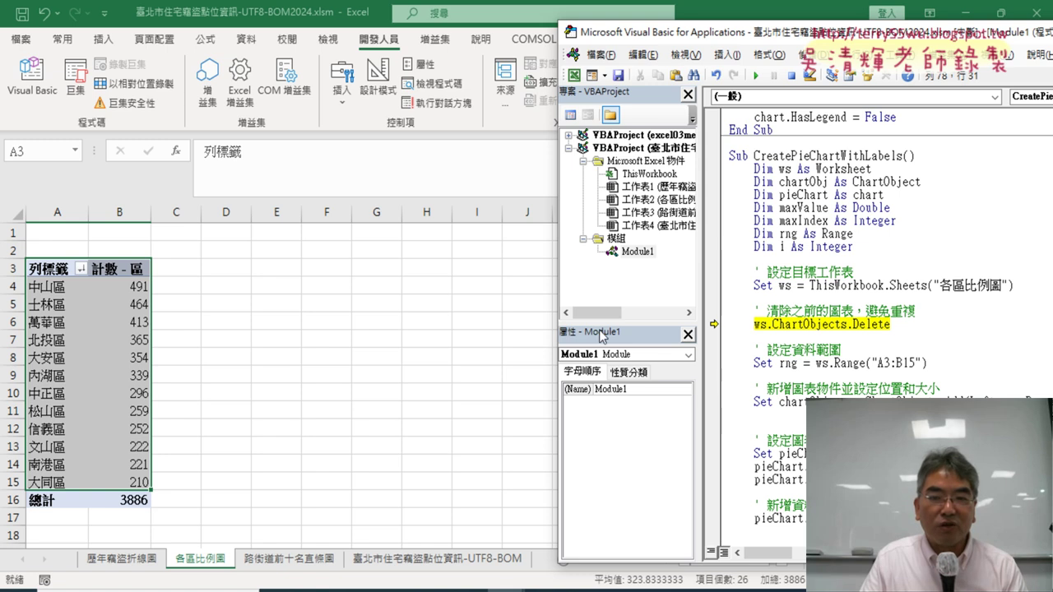
left_click(911, 325)
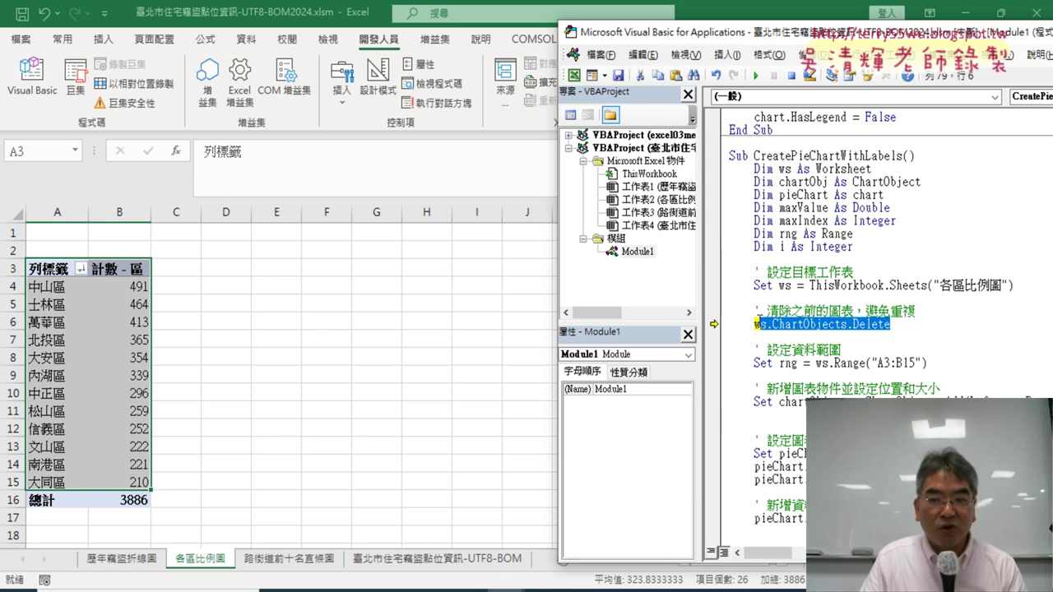
left_click_drag(906, 325, 716, 302)
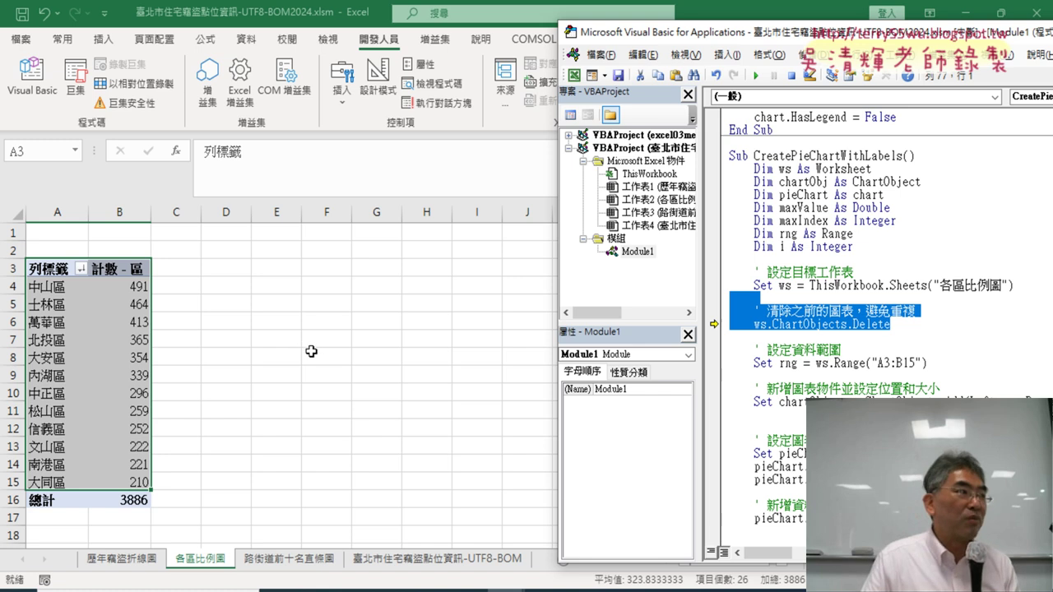
left_click(893, 325)
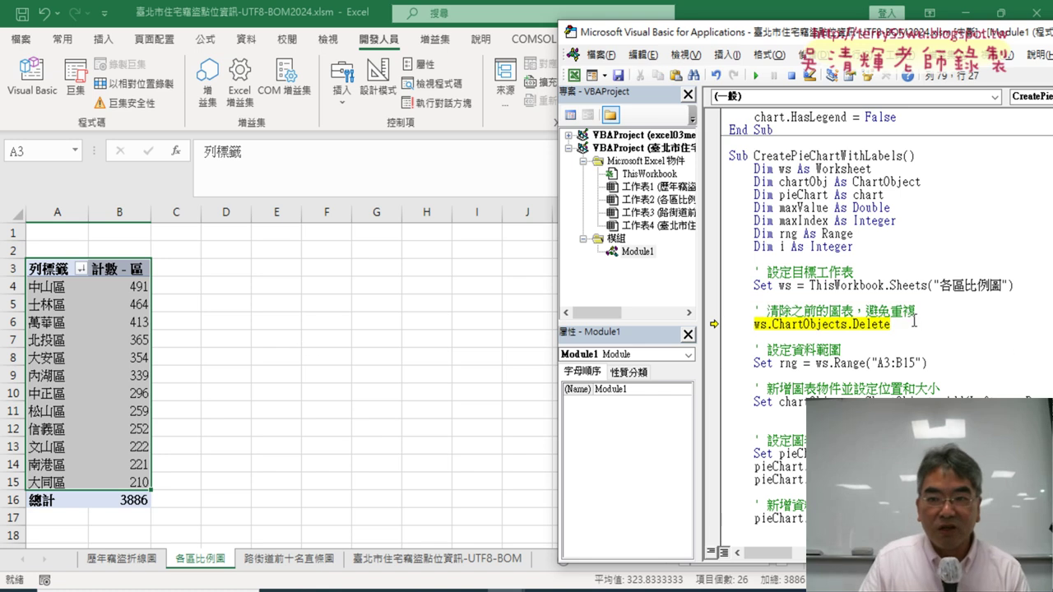
- Resume the macro and debug back to the failing ws.ChartObjects.Delete line
left_click(756, 75)
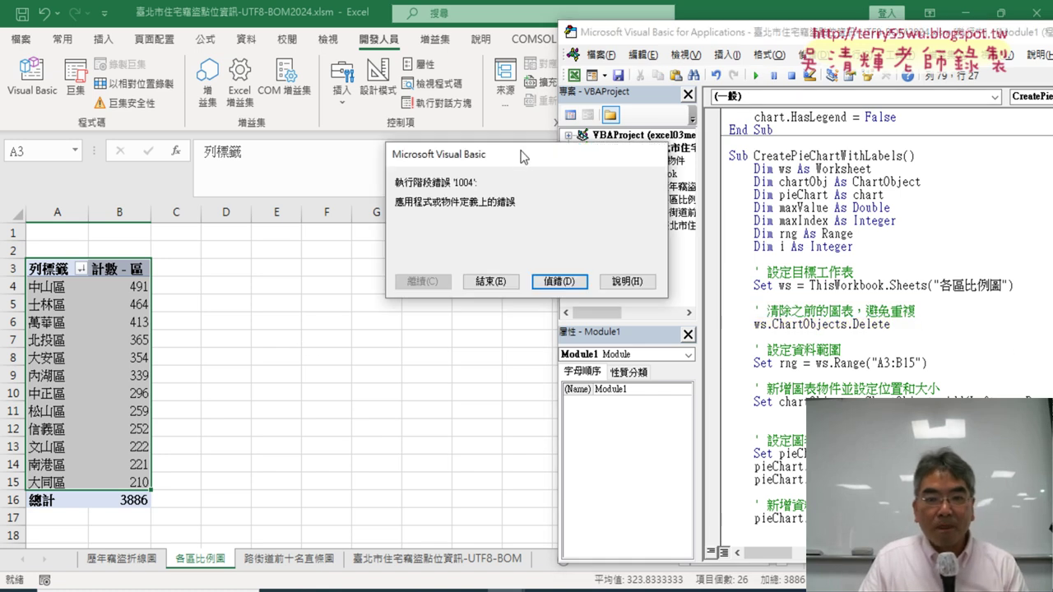
left_click_drag(518, 148, 296, 146)
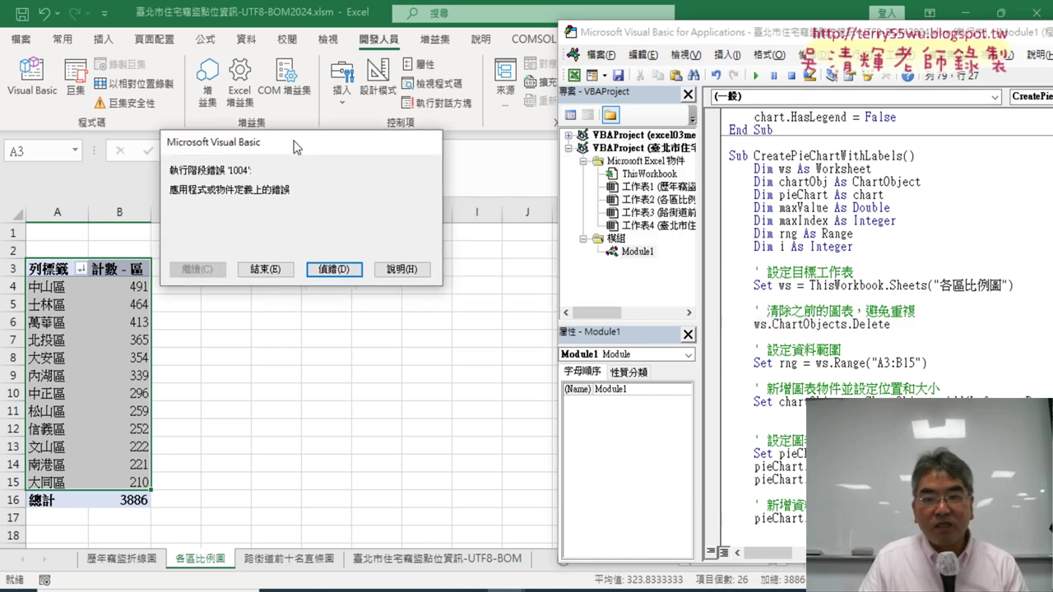
left_click(334, 270)
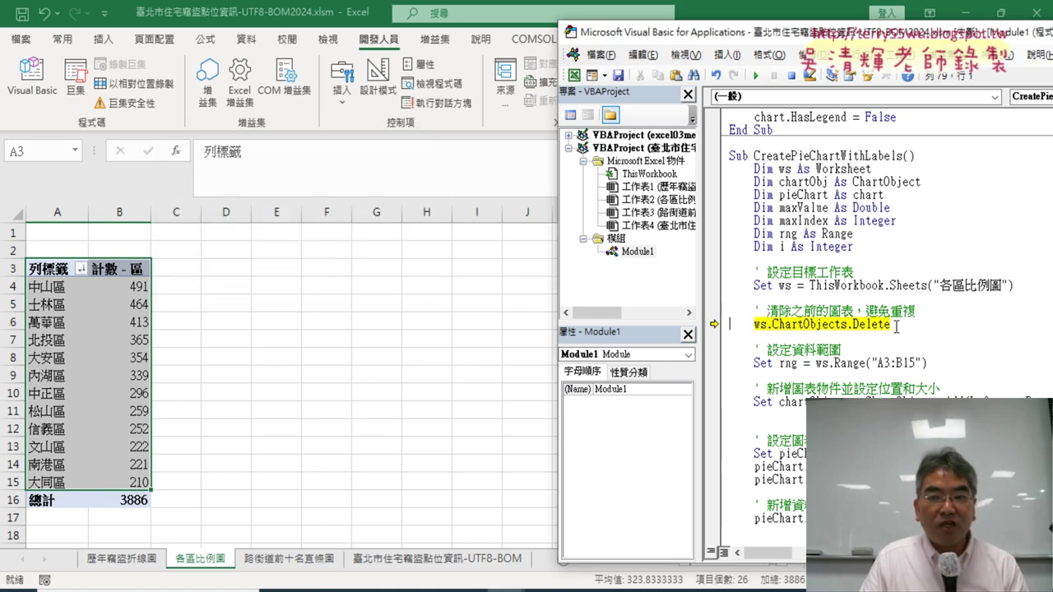
- Delete the chart-clearing comment, the ws.ChartObjects.Delete line and the leftover blank line
left_click_drag(909, 326, 729, 310)
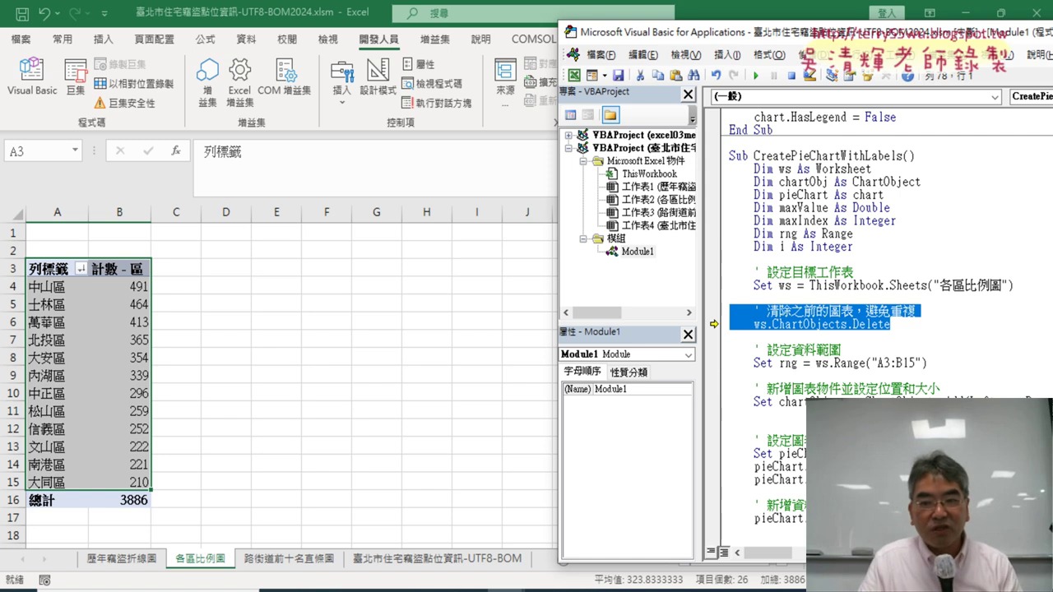
left_click(817, 341)
left_click_drag(773, 326, 847, 329)
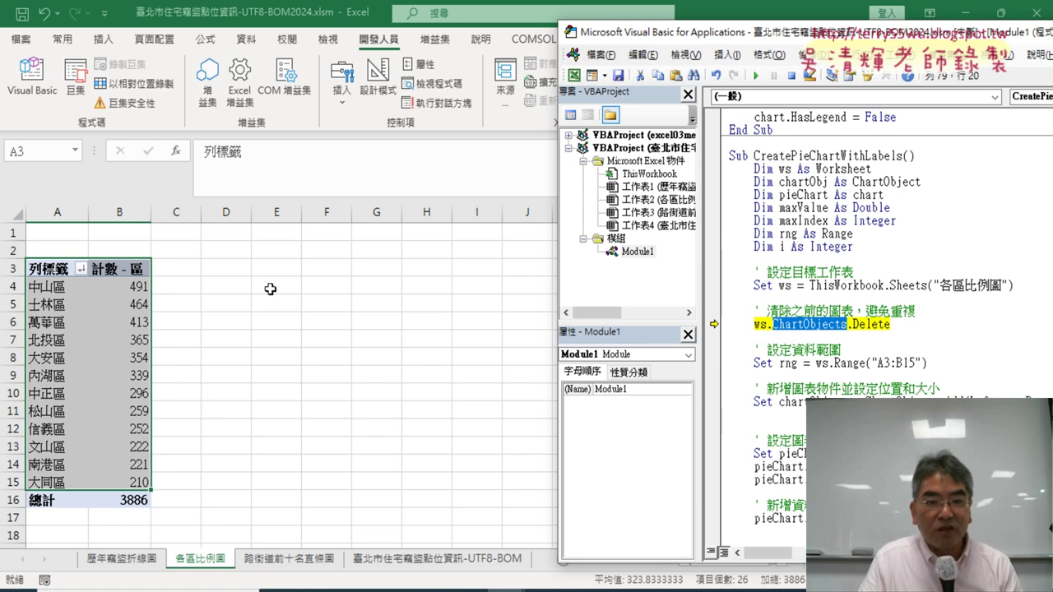
left_click_drag(890, 324, 729, 311)
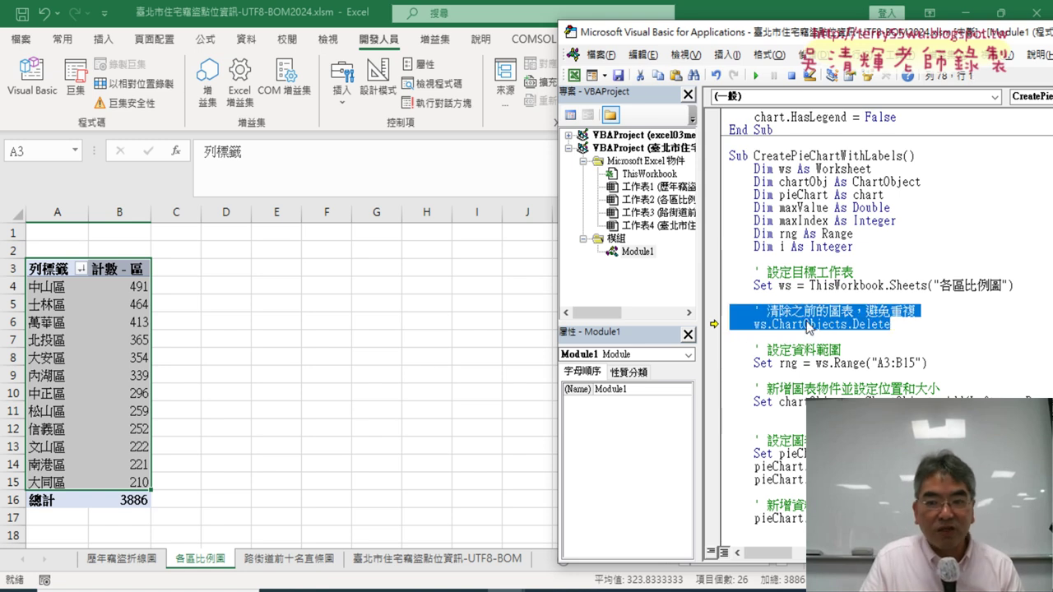
key("Delete")
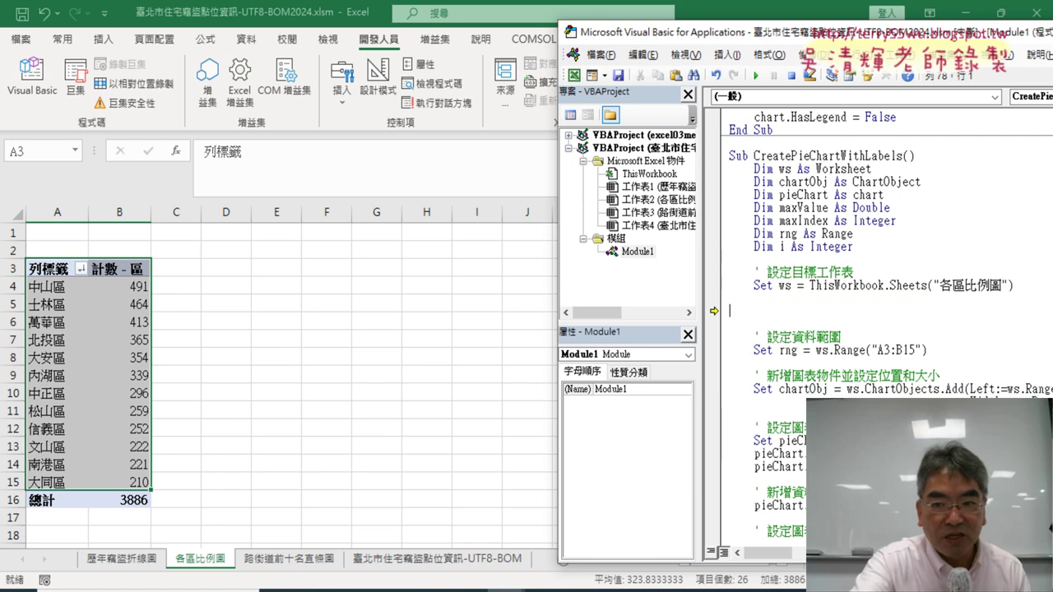
key("Delete")
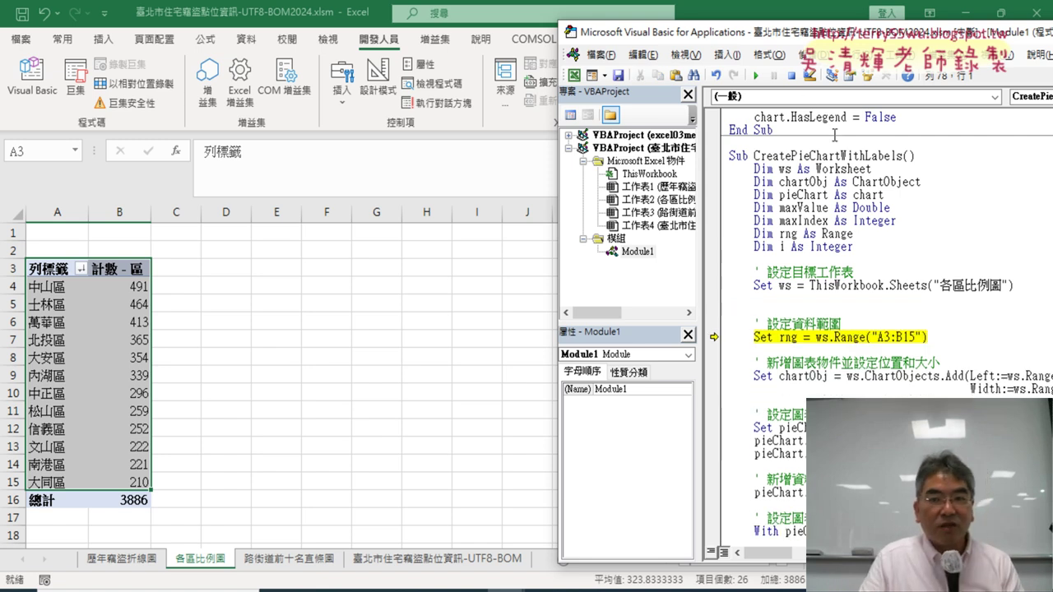
- Run the macro, debug run-time error 13, and put an apostrophe before the maxValue line
left_click(758, 76)
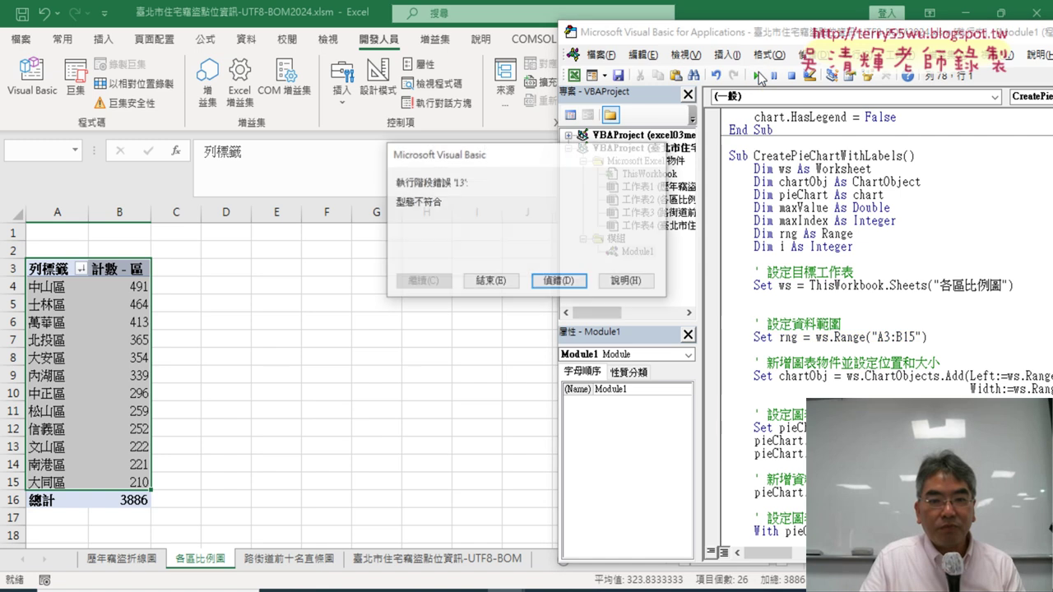
left_click(550, 282)
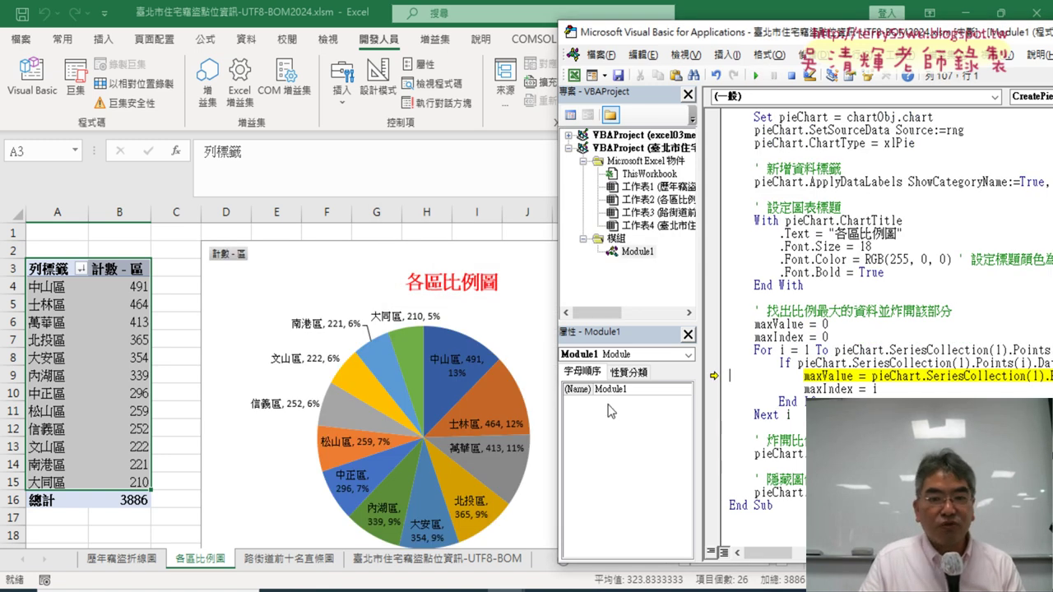
left_click_drag(863, 36, 558, 37)
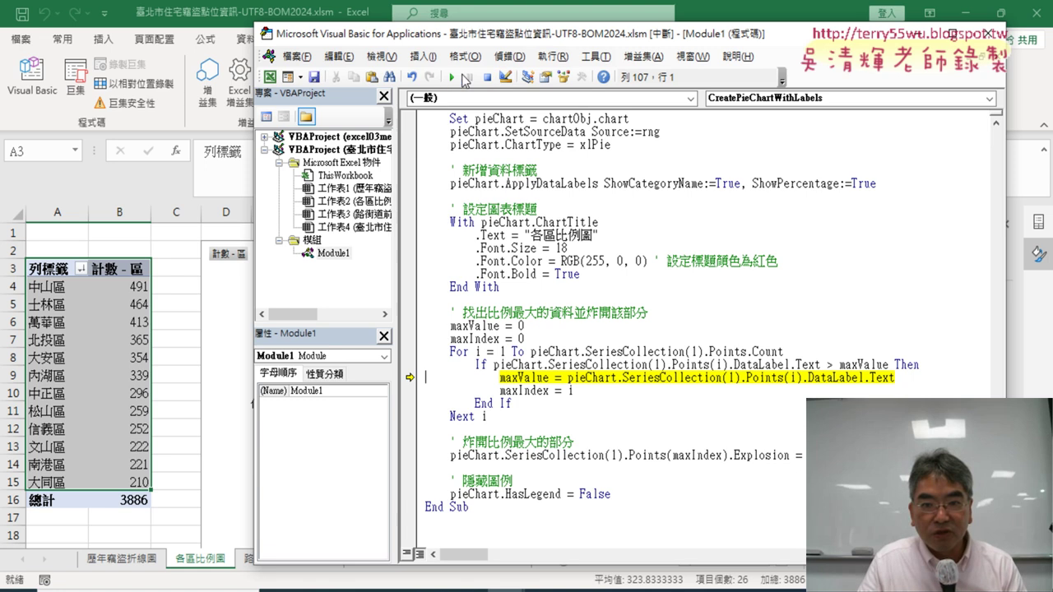
left_click(451, 76)
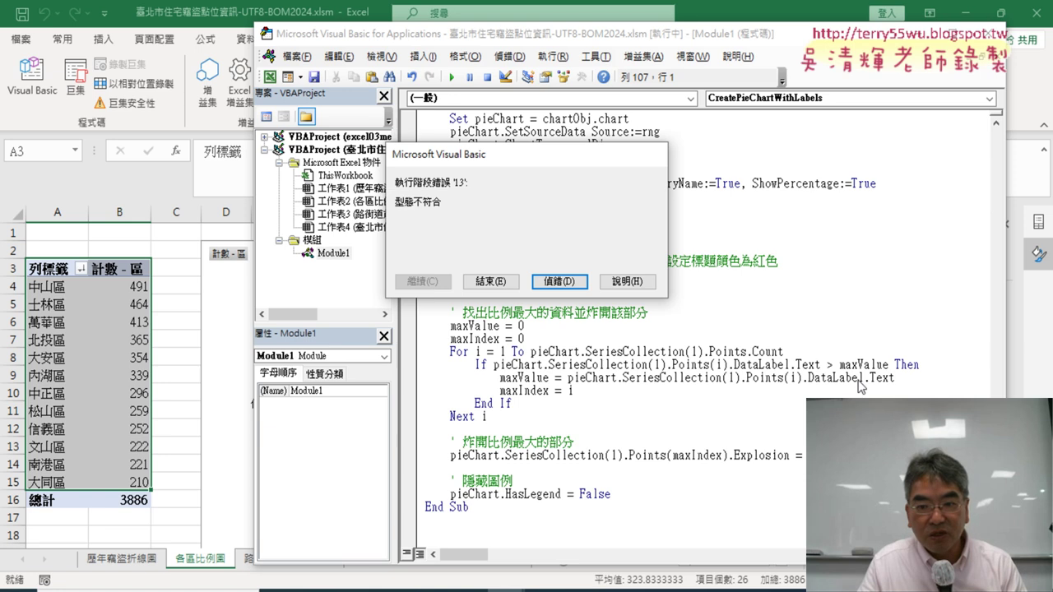
left_click(560, 281)
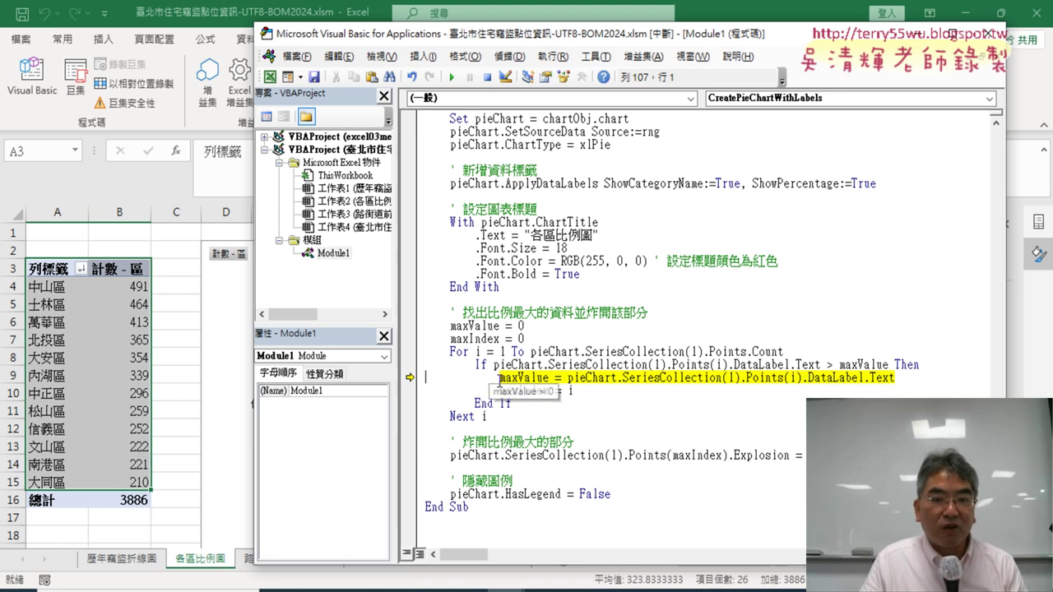
left_click(499, 377)
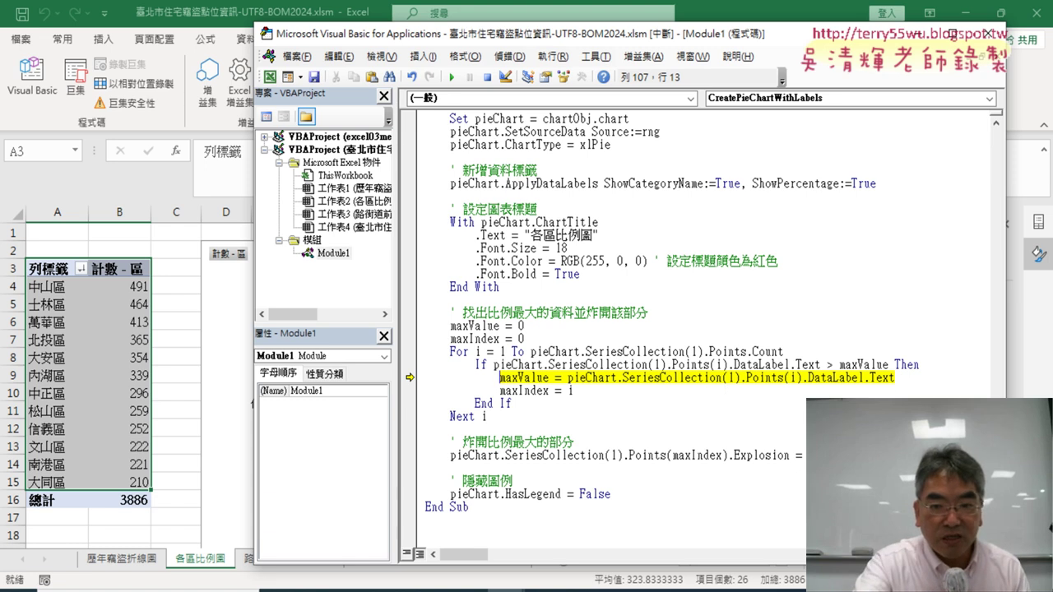
type("'")
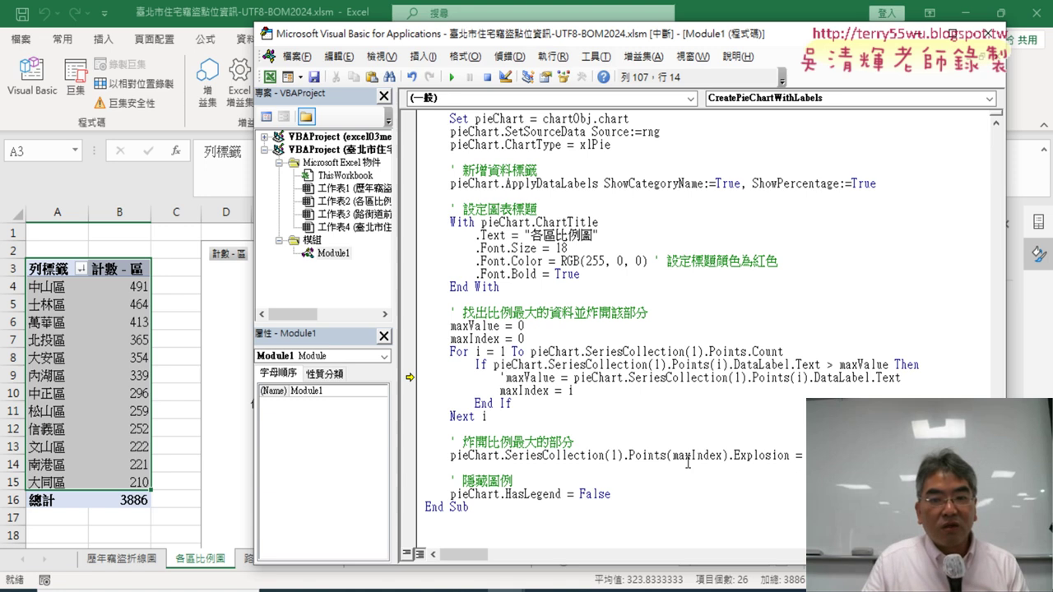
- Uncomment the maxValue line, move execution back to it and resume, hitting error 13 again
key("F8")
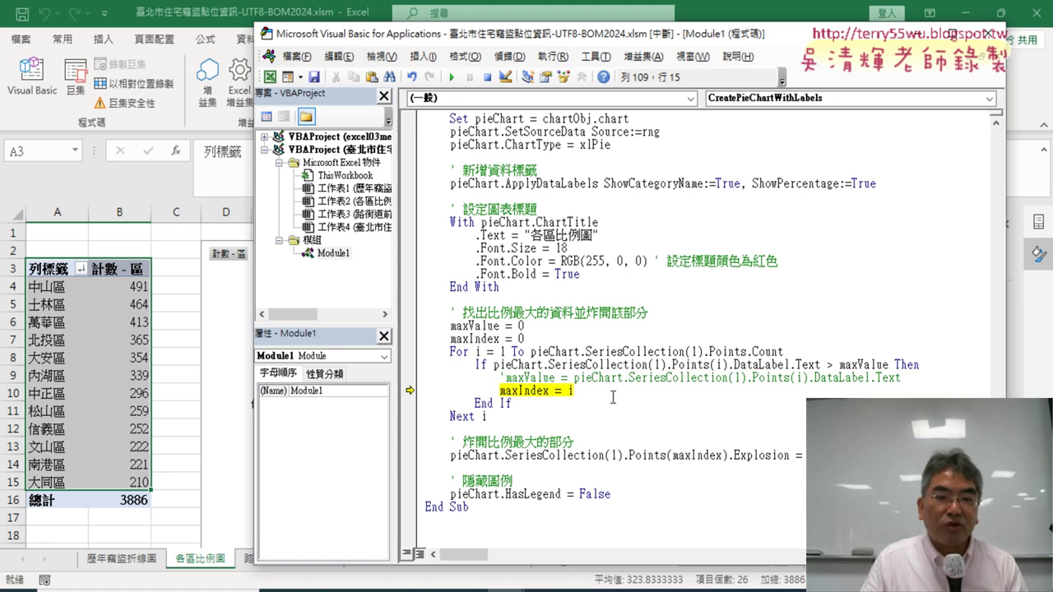
left_click_drag(505, 376, 500, 377)
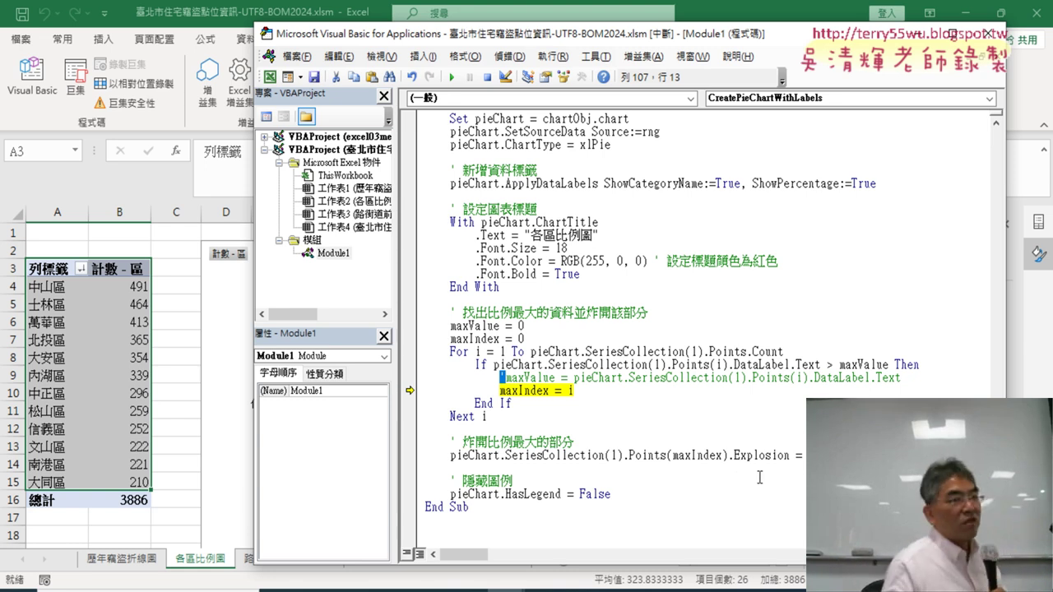
left_click(505, 377)
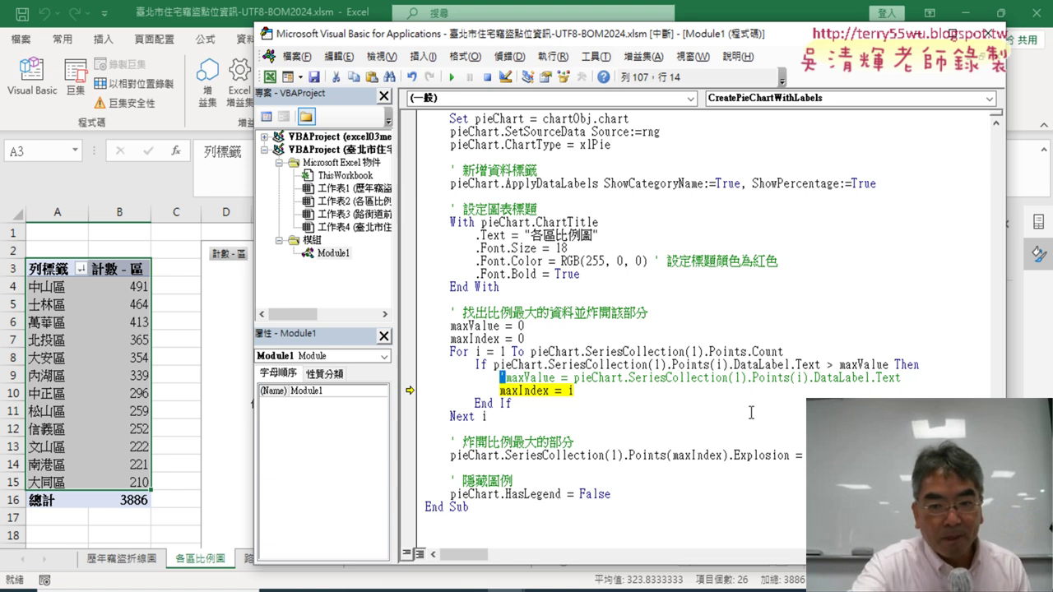
key("BackSpace")
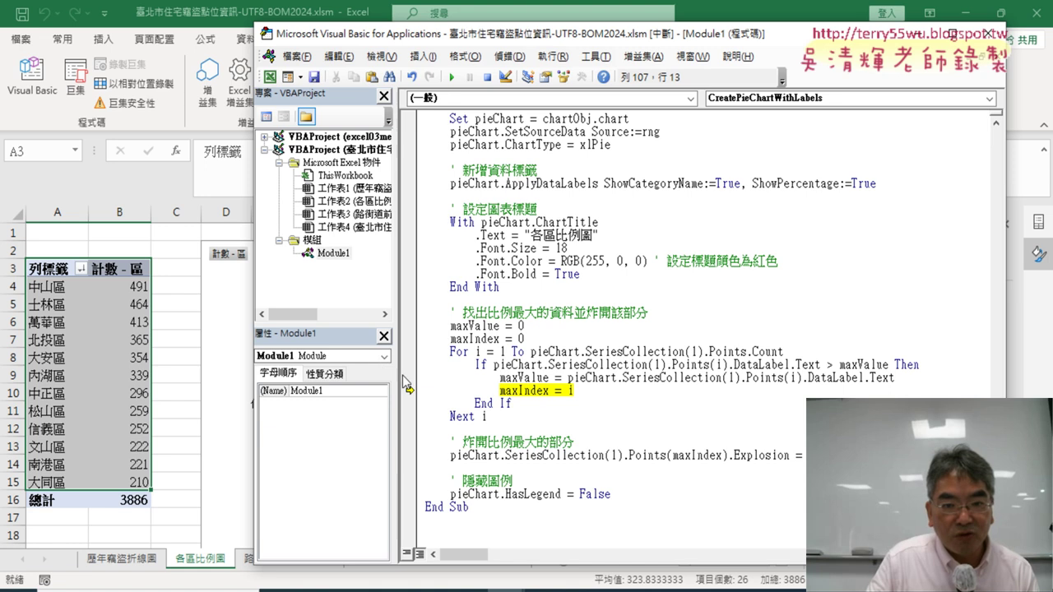
left_click_drag(408, 391, 409, 377)
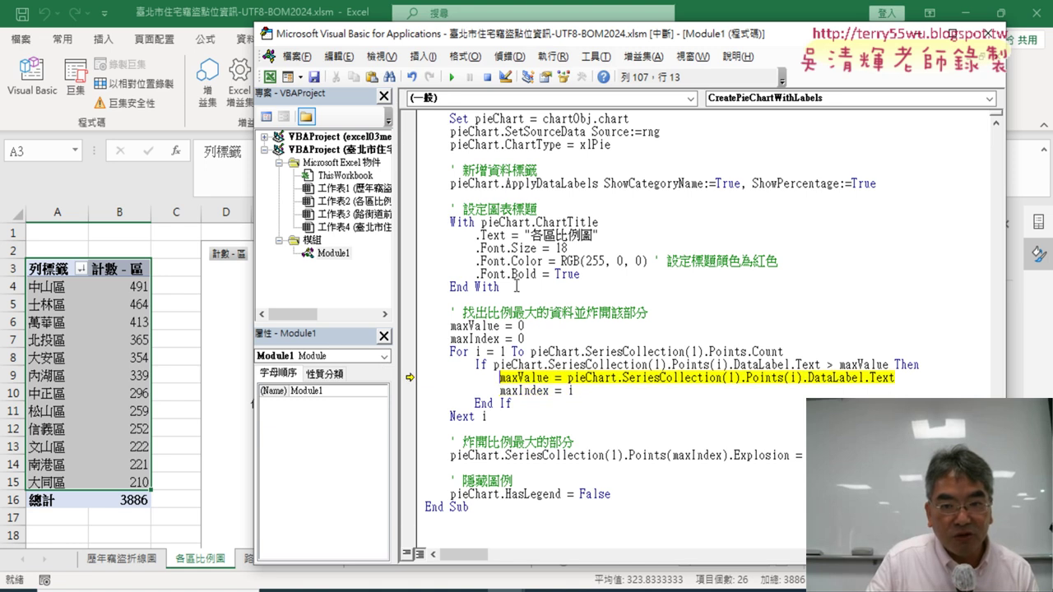
left_click(451, 77)
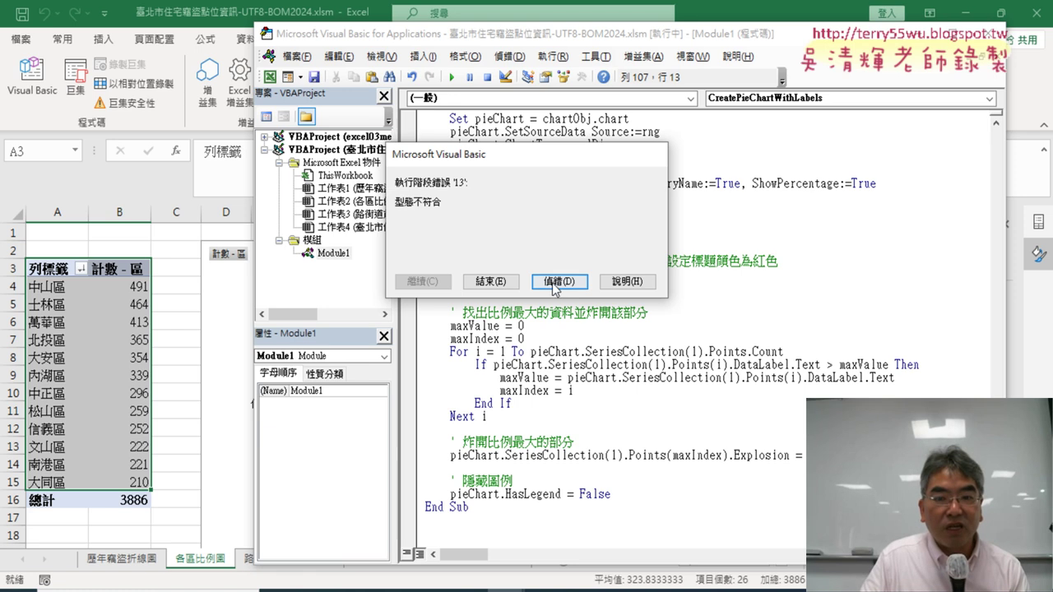
left_click(581, 281)
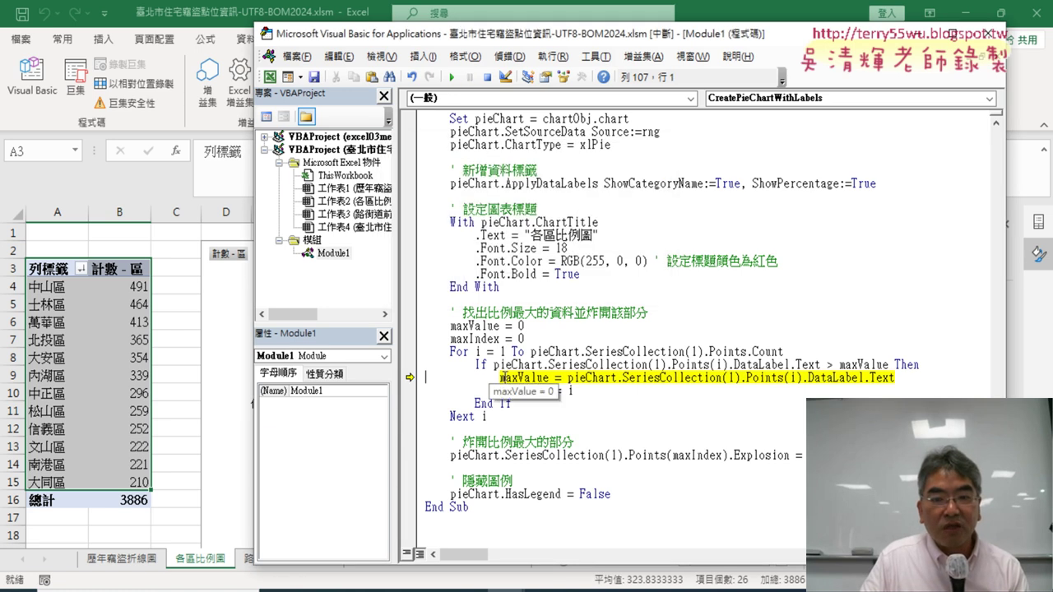
- Comment out the maxValue line again and resume the macro
left_click(500, 378)
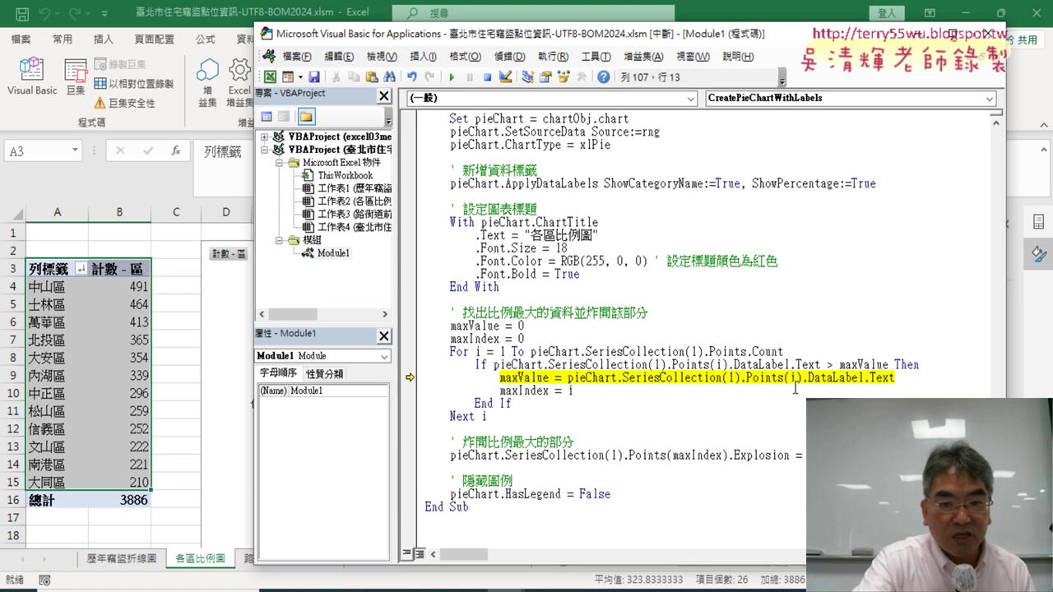
type("'")
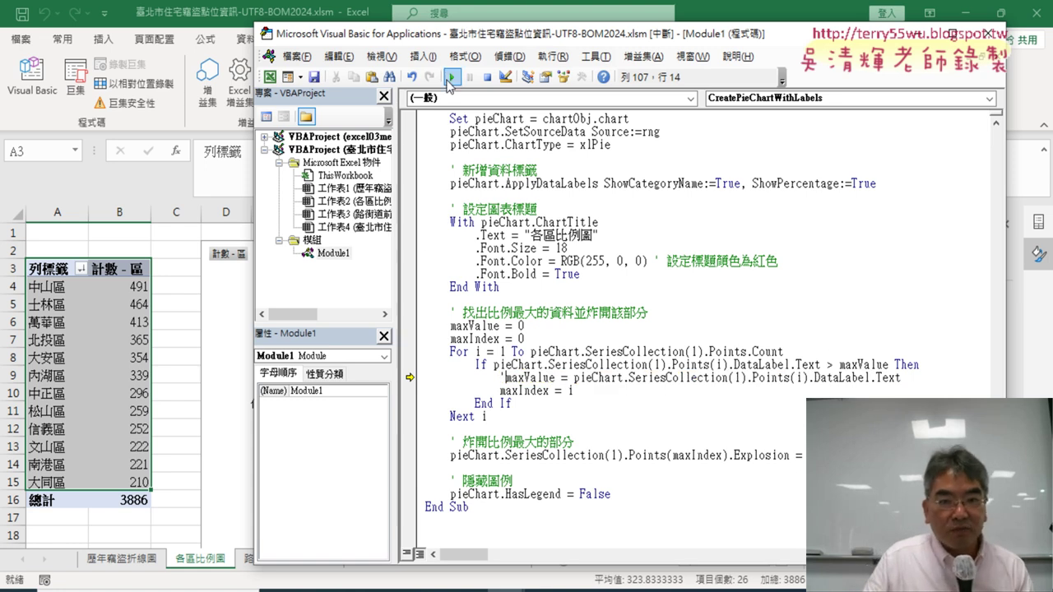
left_click(452, 77)
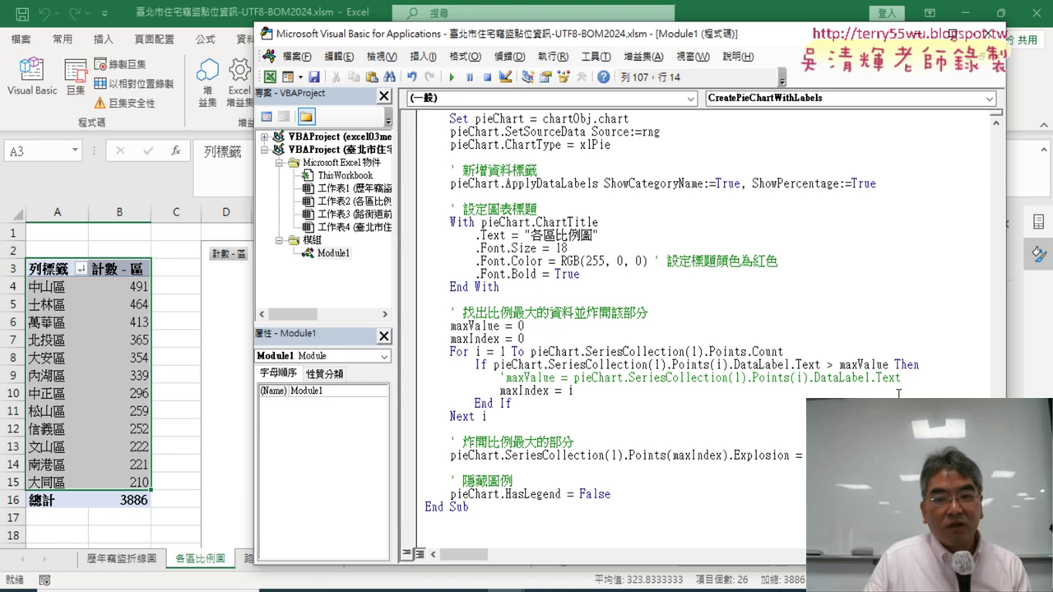
left_click_drag(902, 378, 505, 378)
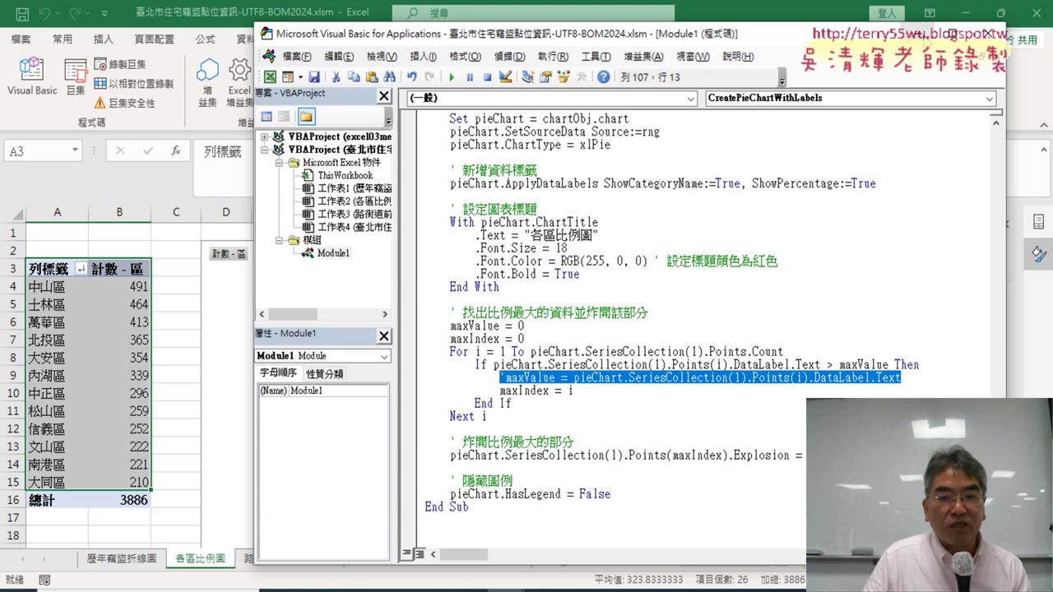
left_click(929, 33)
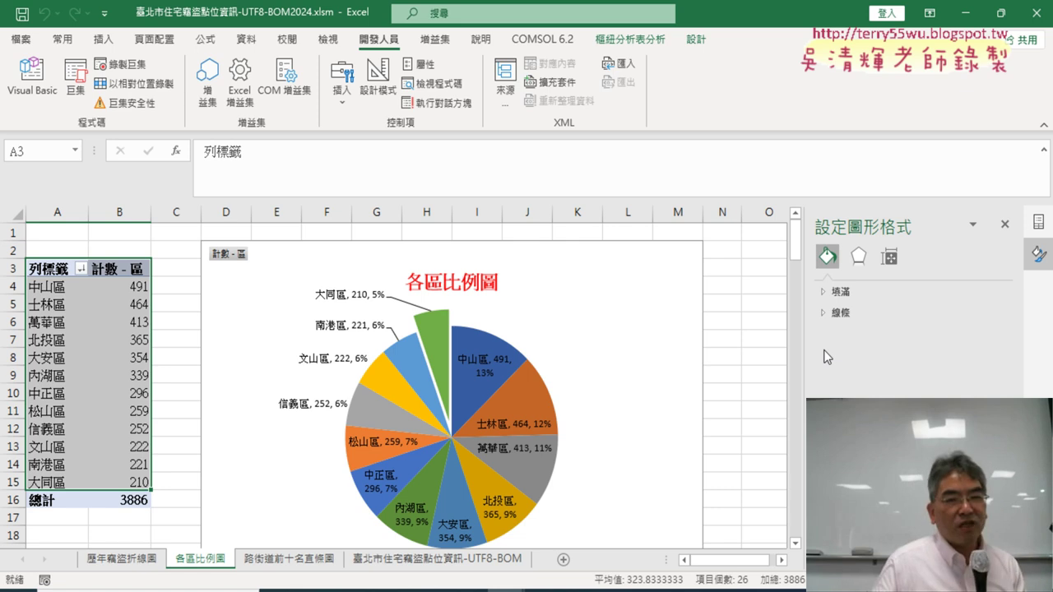
right_click(479, 343)
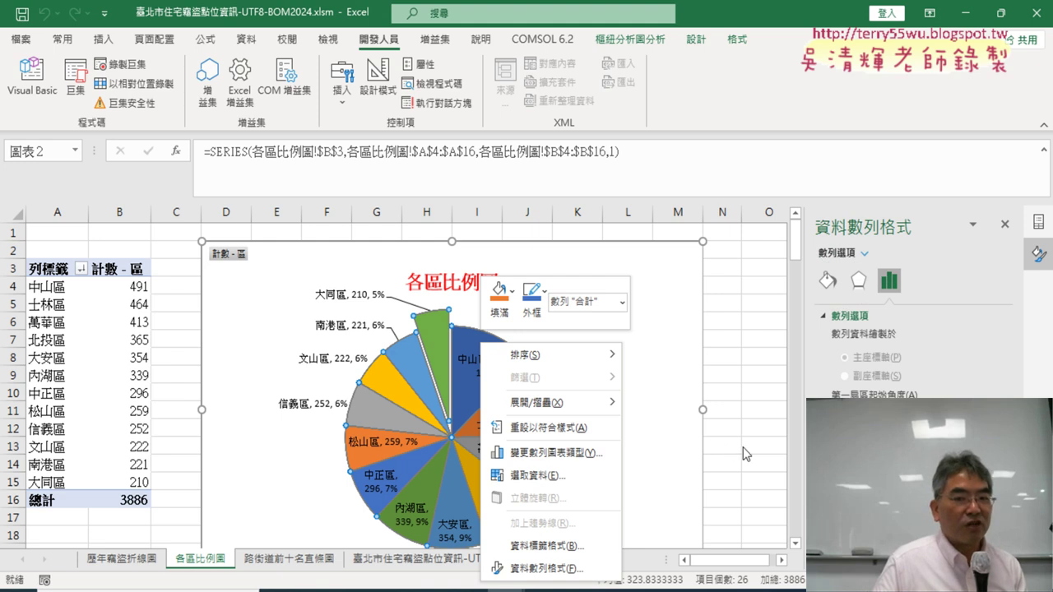
key("Escape")
left_click(667, 370)
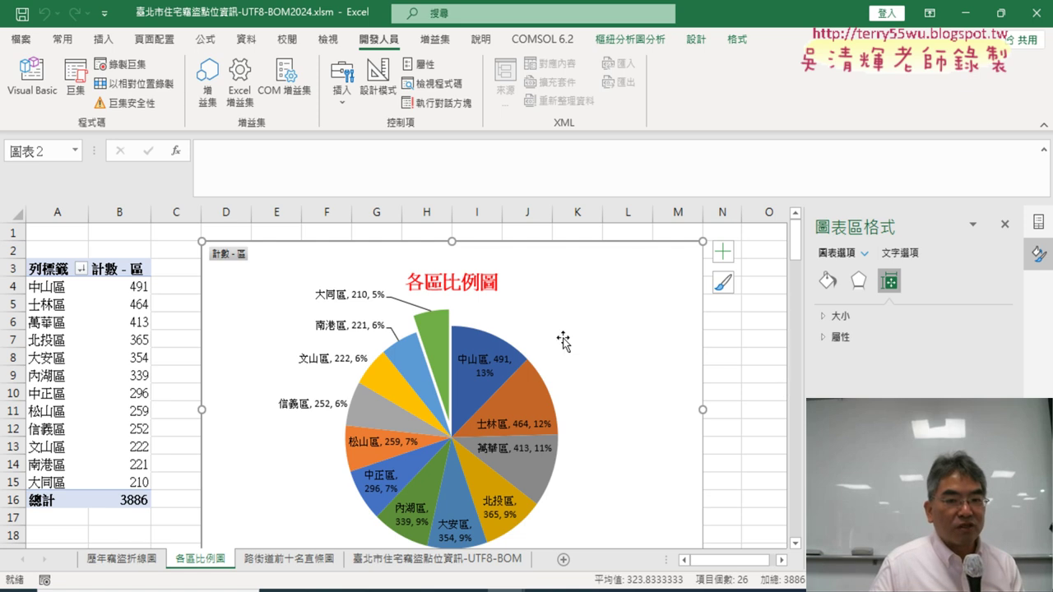
left_click(434, 333)
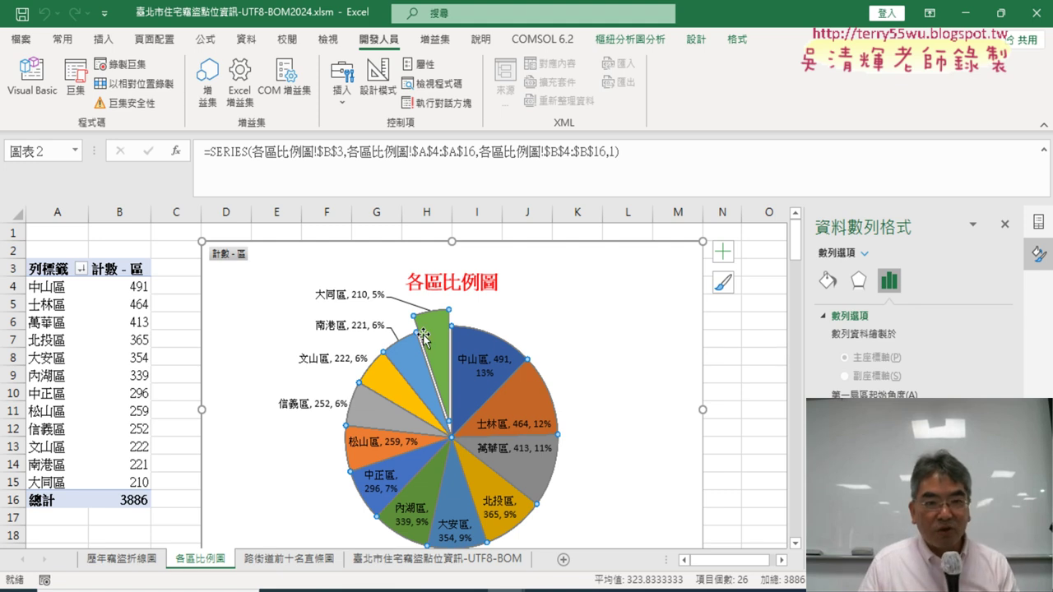
left_click(32, 82)
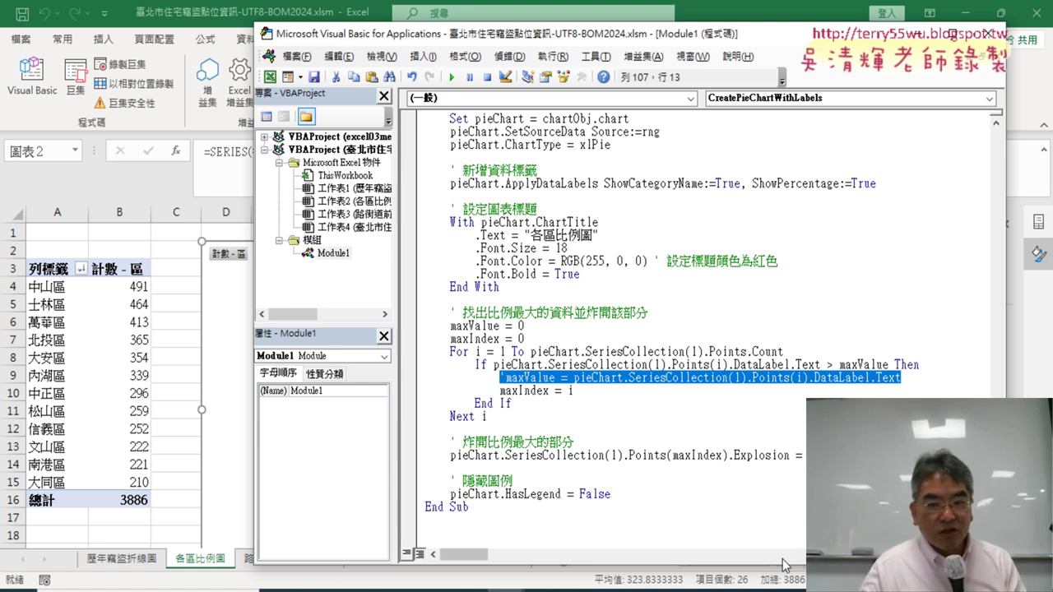
- Move the code editor right to reveal the exploded pie chart
left_click_drag(670, 33, 922, 33)
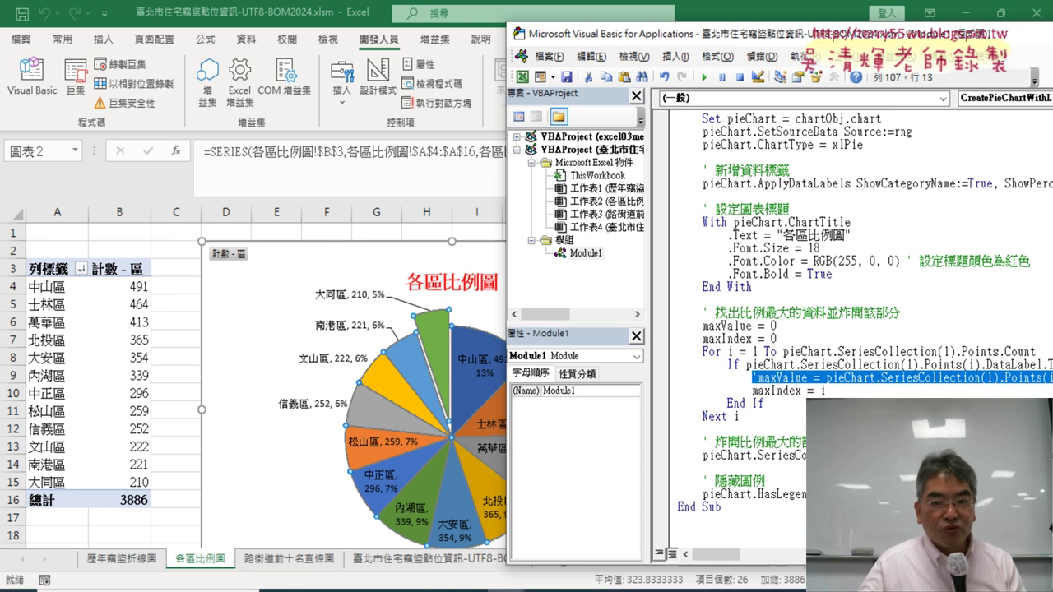
left_click(864, 455)
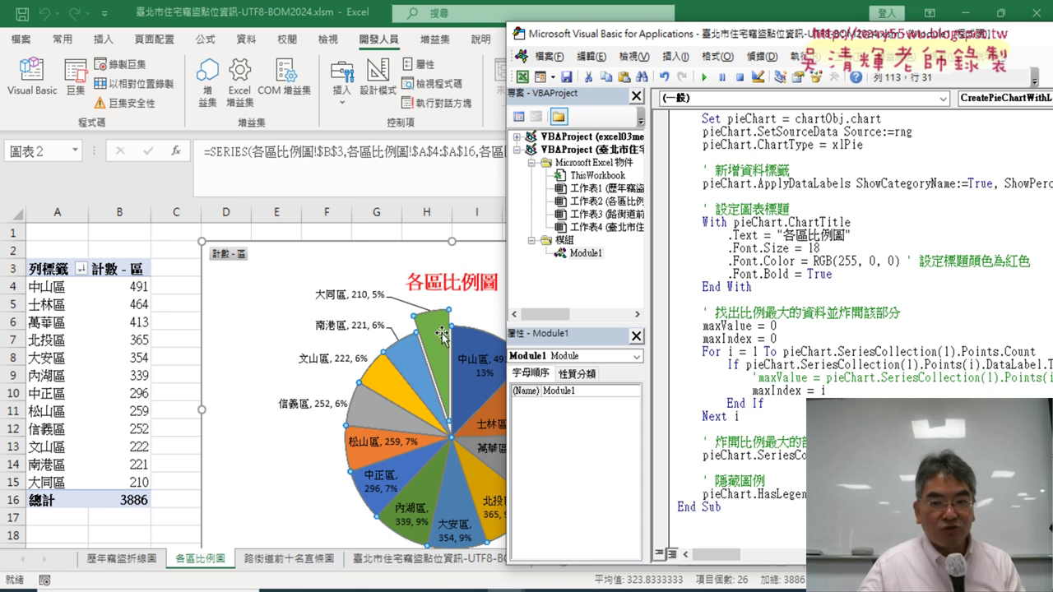
left_click(887, 454)
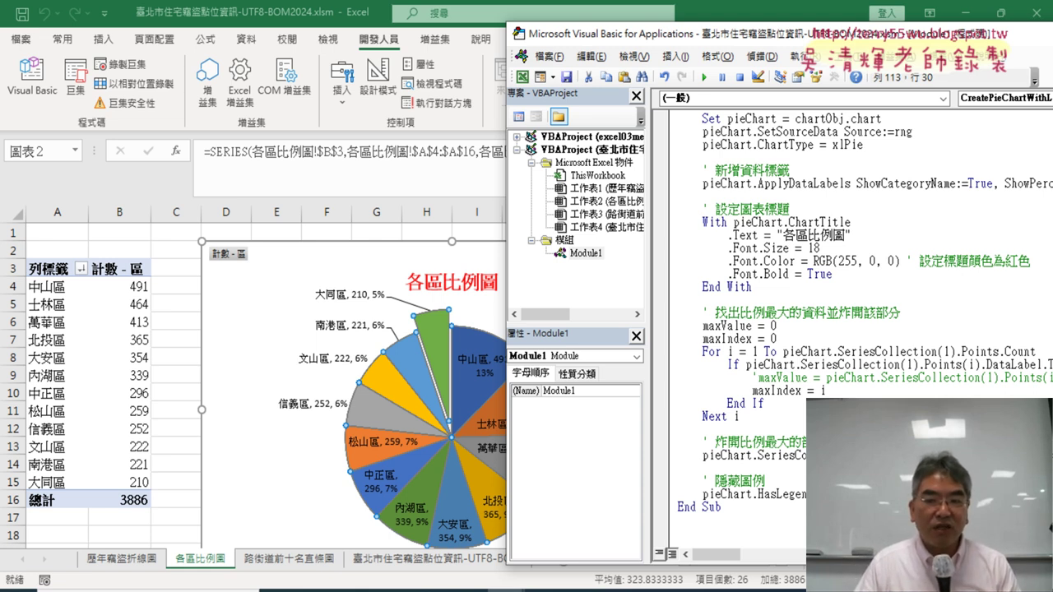
- Review the commented maxValue line and chart title code, then rerun the chart macro
mouse_move(428, 345)
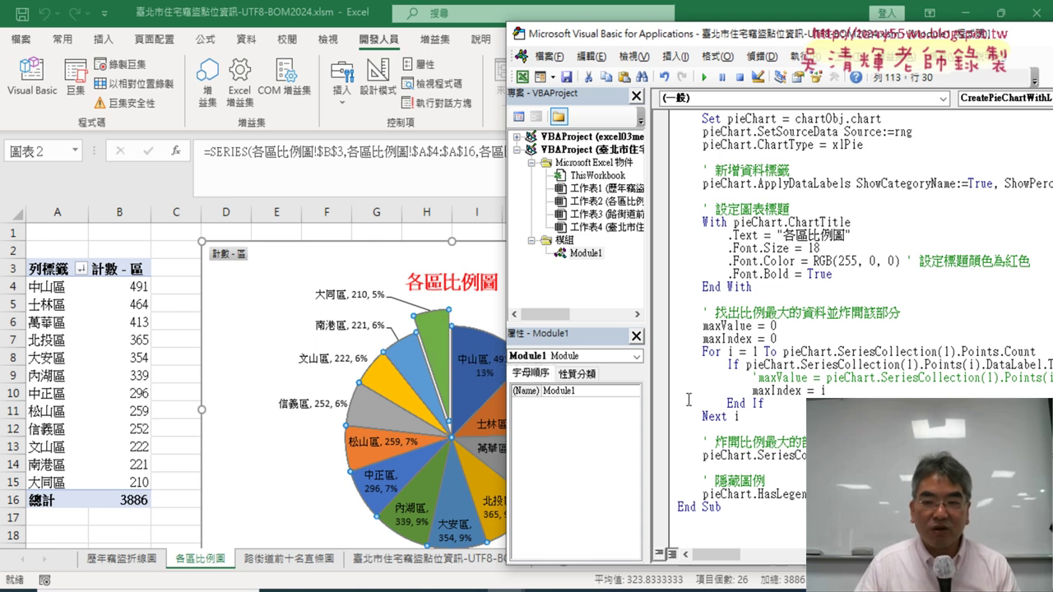
left_click(973, 455)
key("shift+Left")
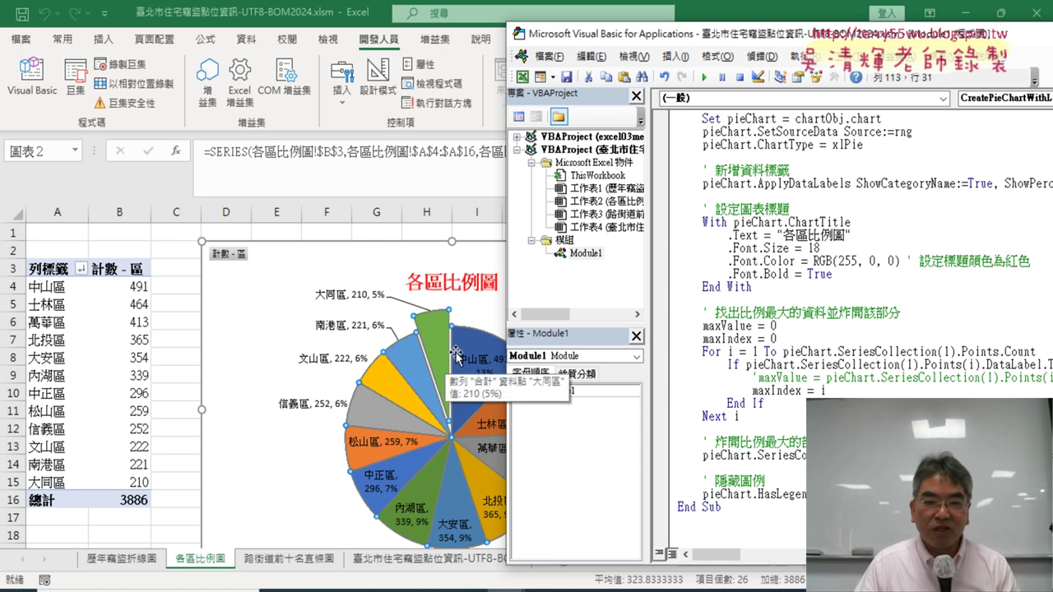
key("Right")
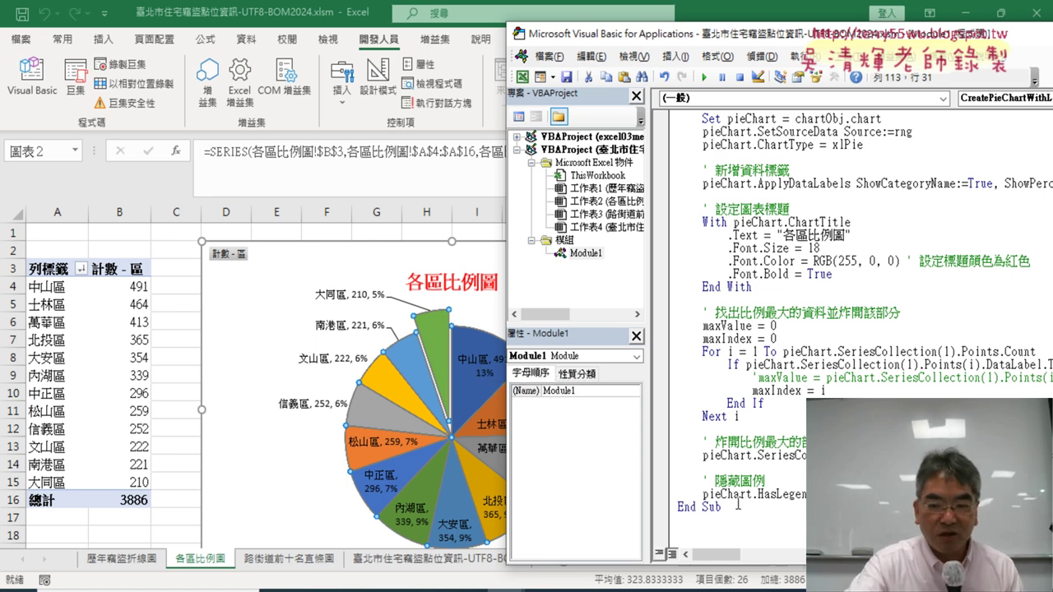
left_click(790, 274)
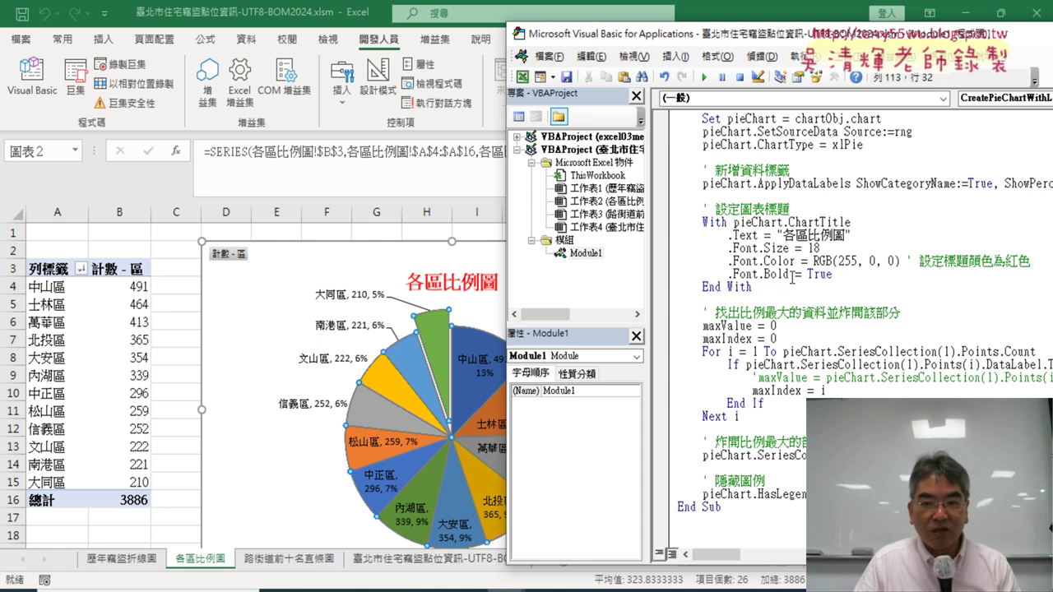
left_click(705, 76)
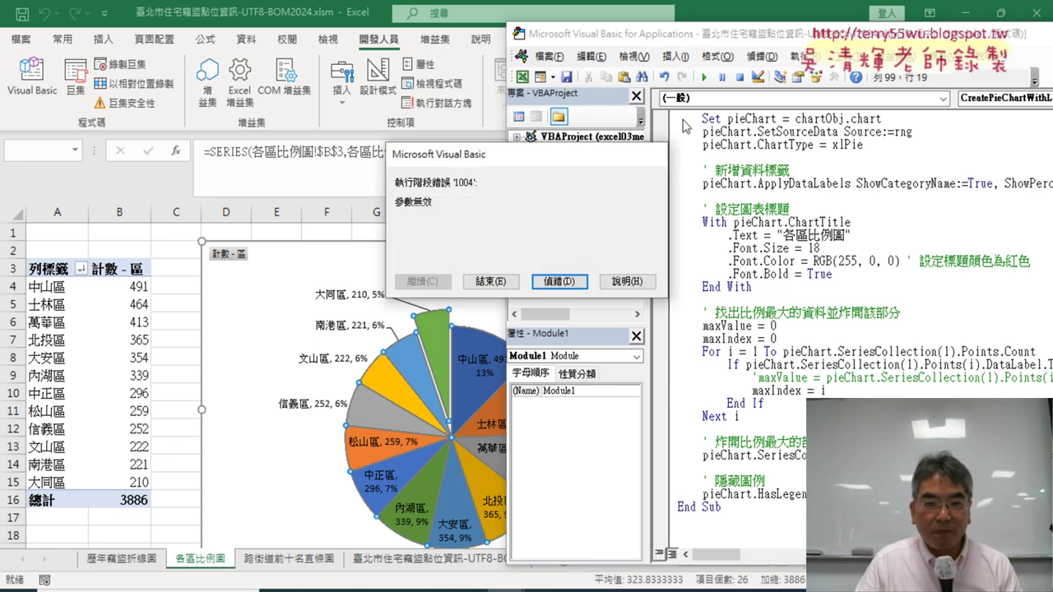
- Debug the macro error and delete the old pie chart from the 各區比例圖 sheet
left_click(553, 281)
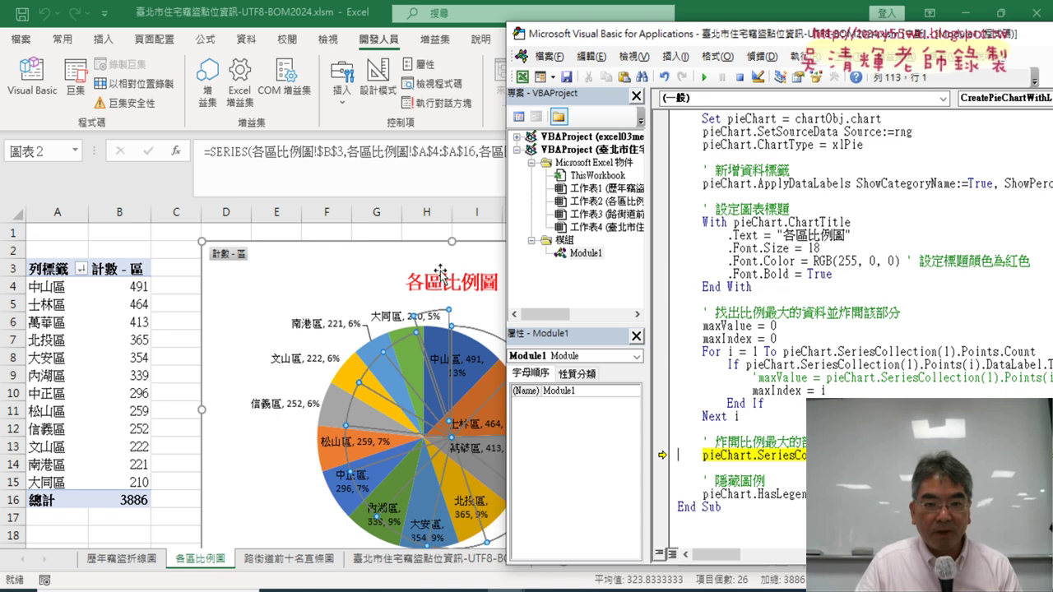
left_click(440, 263)
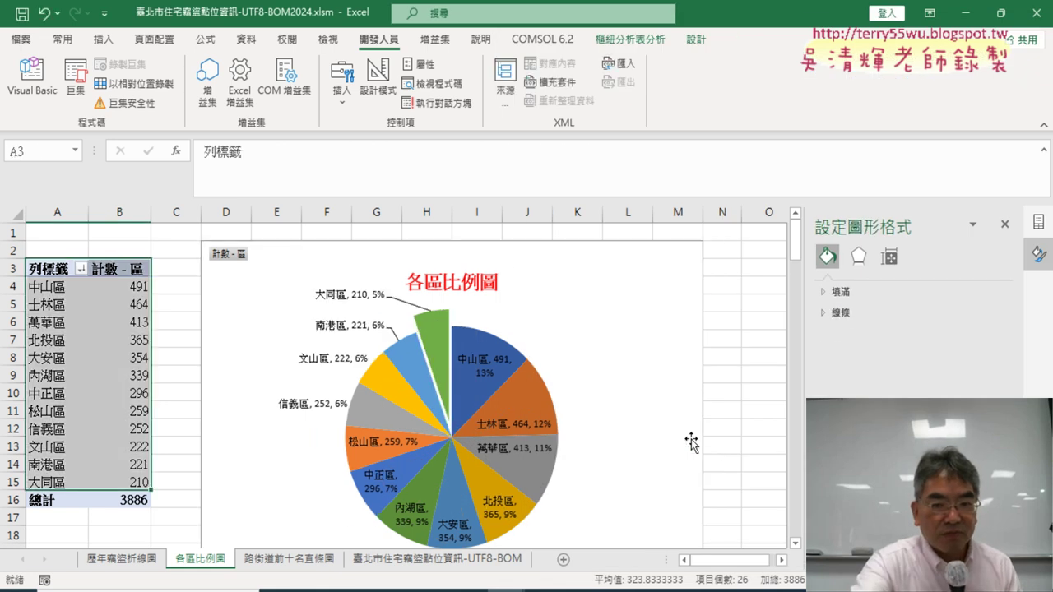
left_click(607, 277)
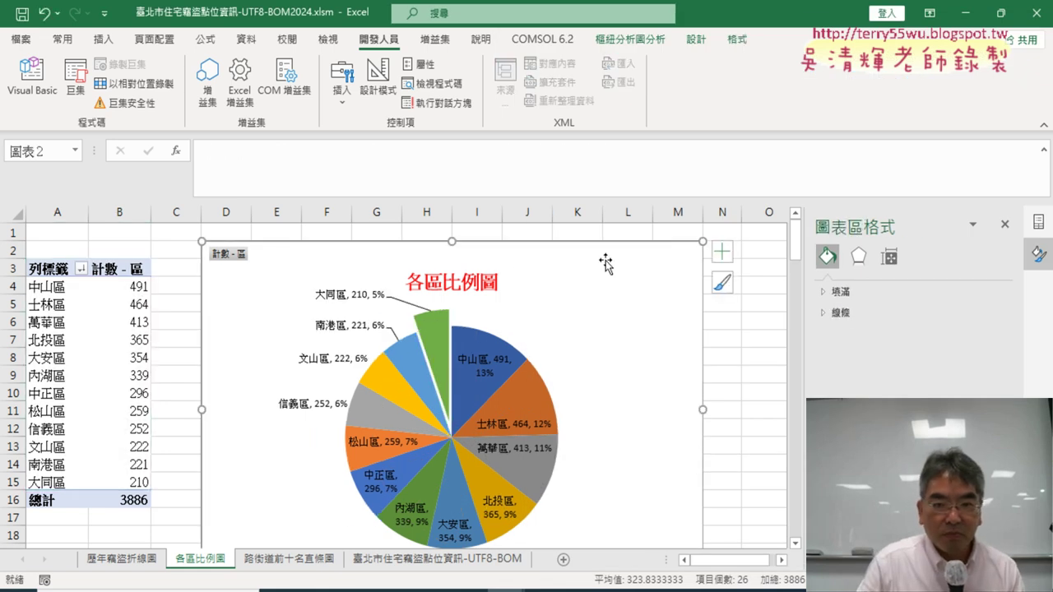
key("Delete")
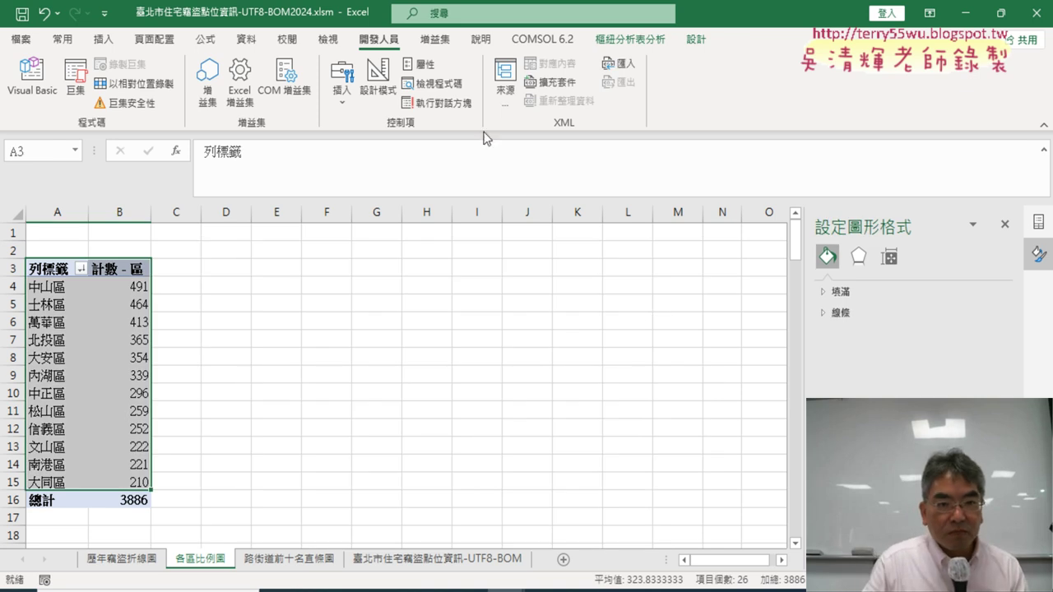
- Reopen the code editor and select the 2 in SeriesCollection(2) on the Explosion line
left_click(30, 66)
left_click_drag(765, 49, 398, 55)
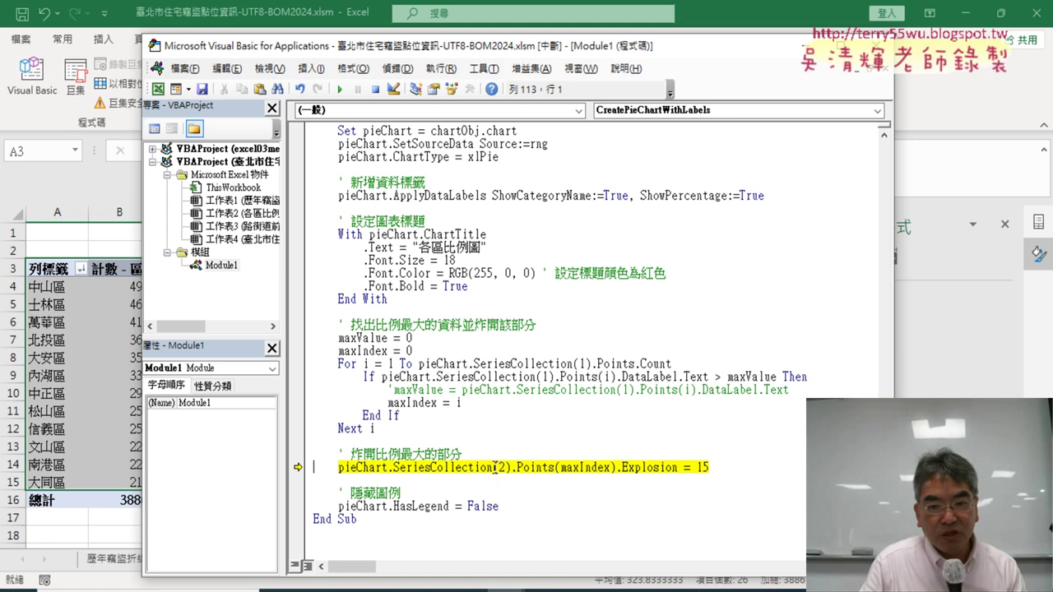
left_click_drag(494, 467, 504, 468)
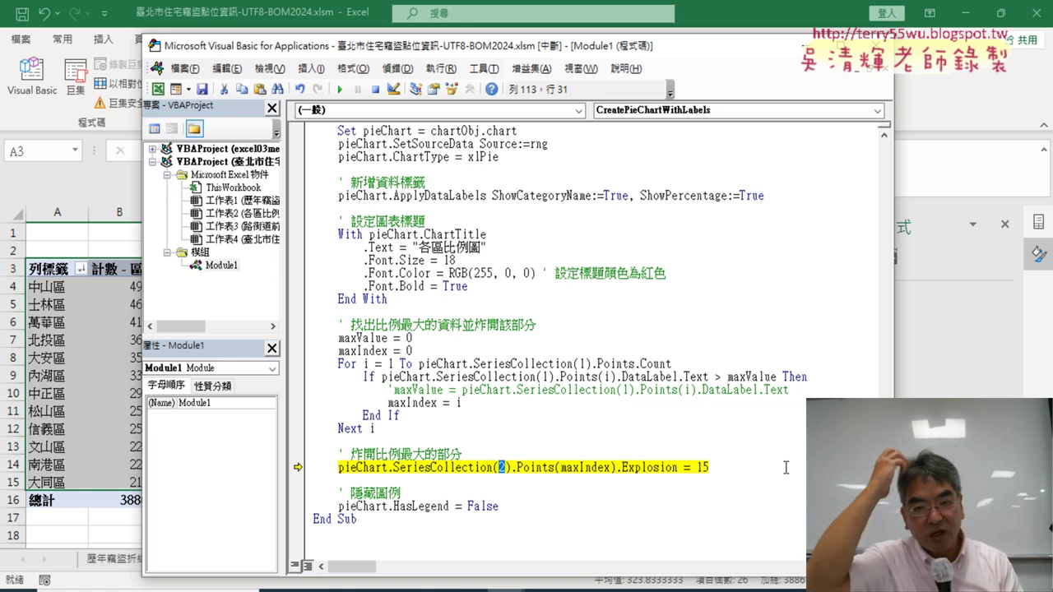
- Change SeriesCollection(2) to SeriesCollection(1) on the Explosion line and end the paused run
type("1")
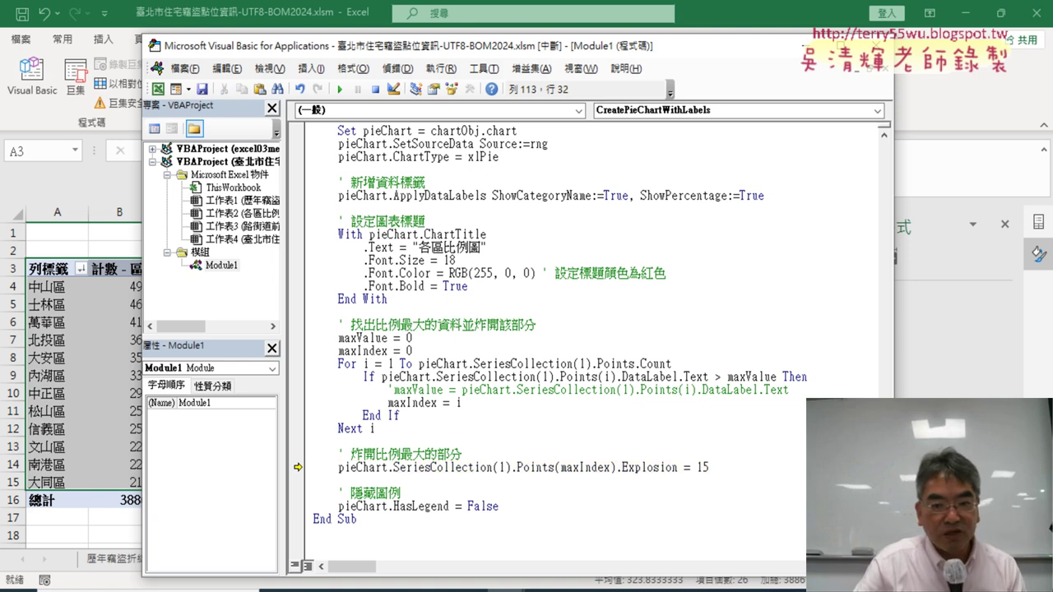
left_click(580, 467)
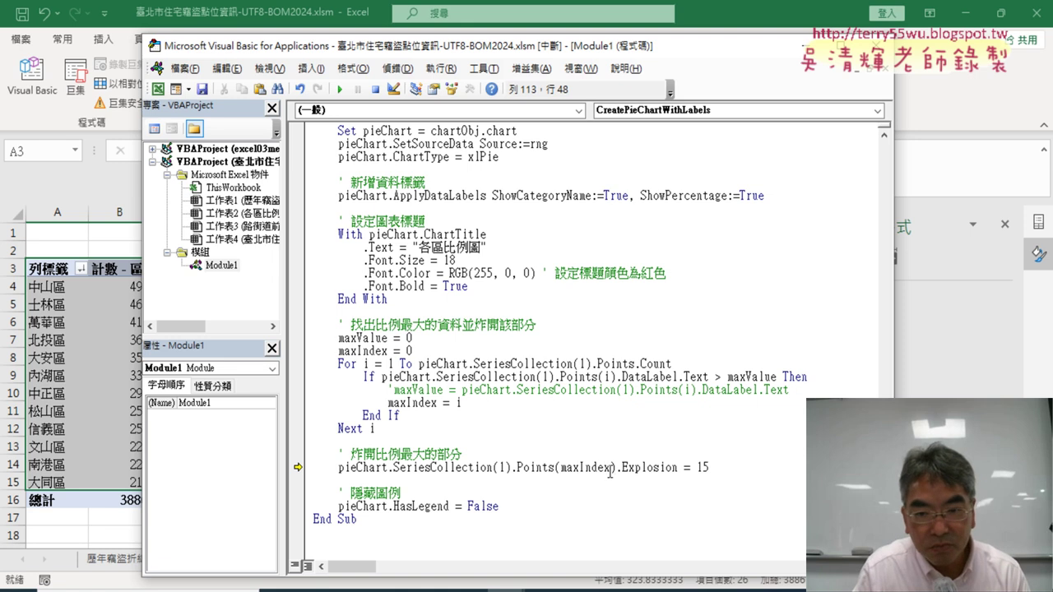
left_click(340, 88)
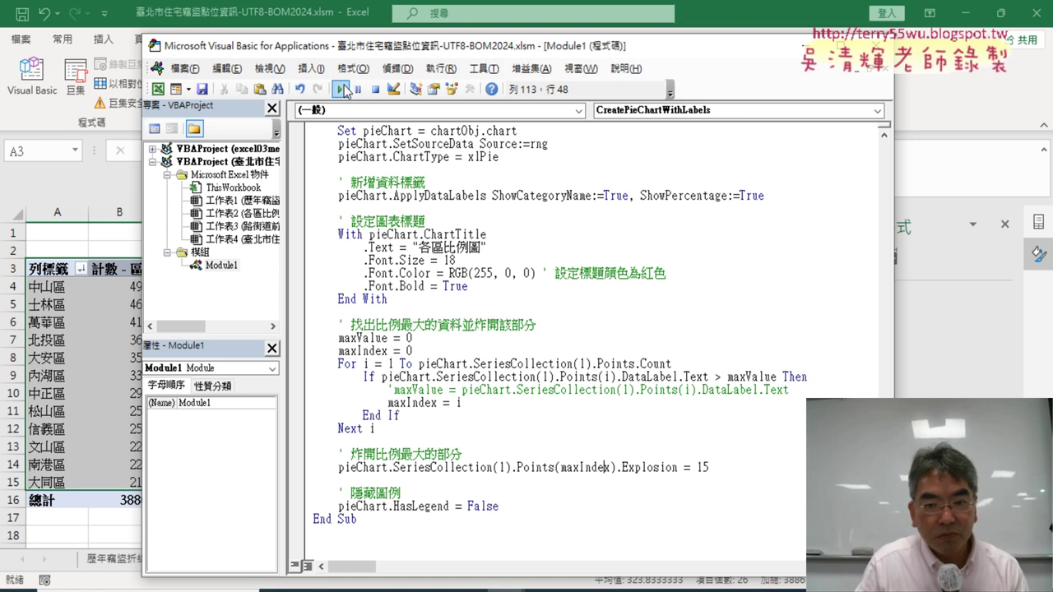
- Rerun the chart macro and set a breakpoint on the slice-explode line
mouse_move(466, 52)
left_mouse_down()
mouse_move(790, 63)
mouse_move(487, 40)
left_mouse_up()
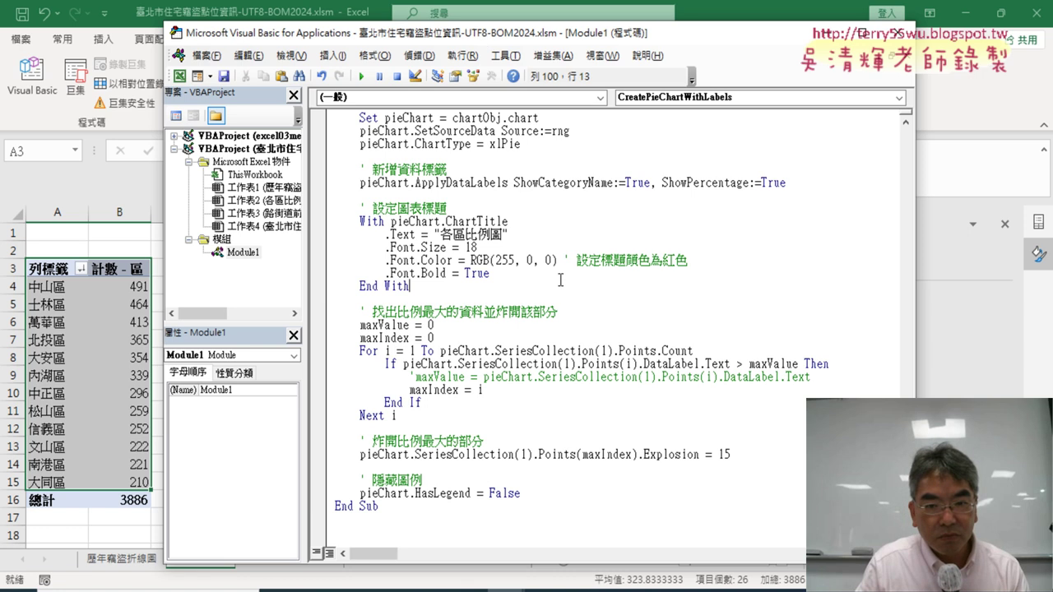
left_click(362, 80)
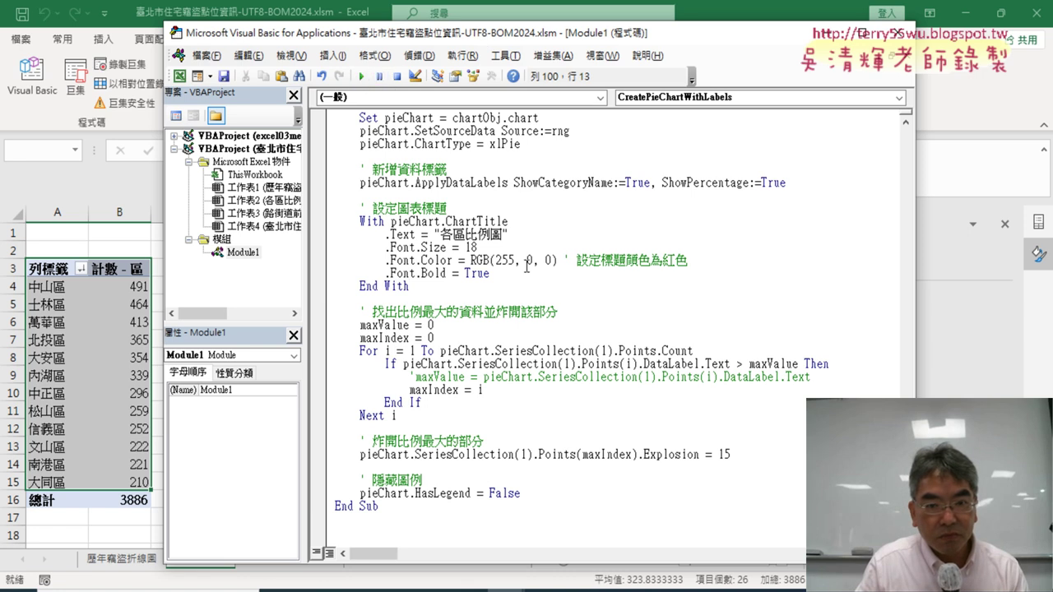
mouse_move(528, 41)
left_mouse_down()
mouse_move(930, 74)
mouse_move(789, 21)
left_mouse_up()
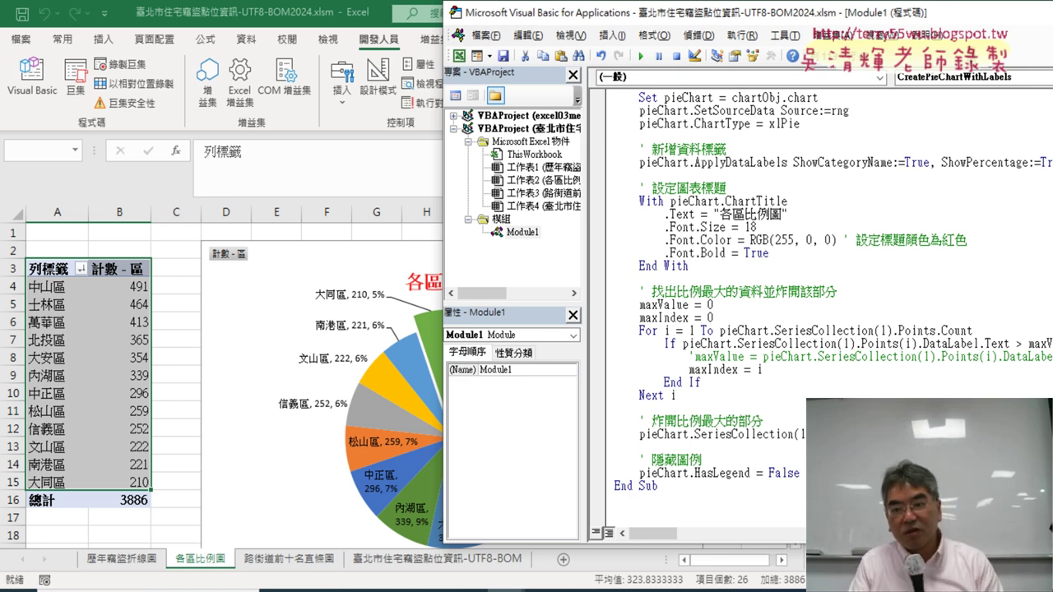
left_click(599, 436)
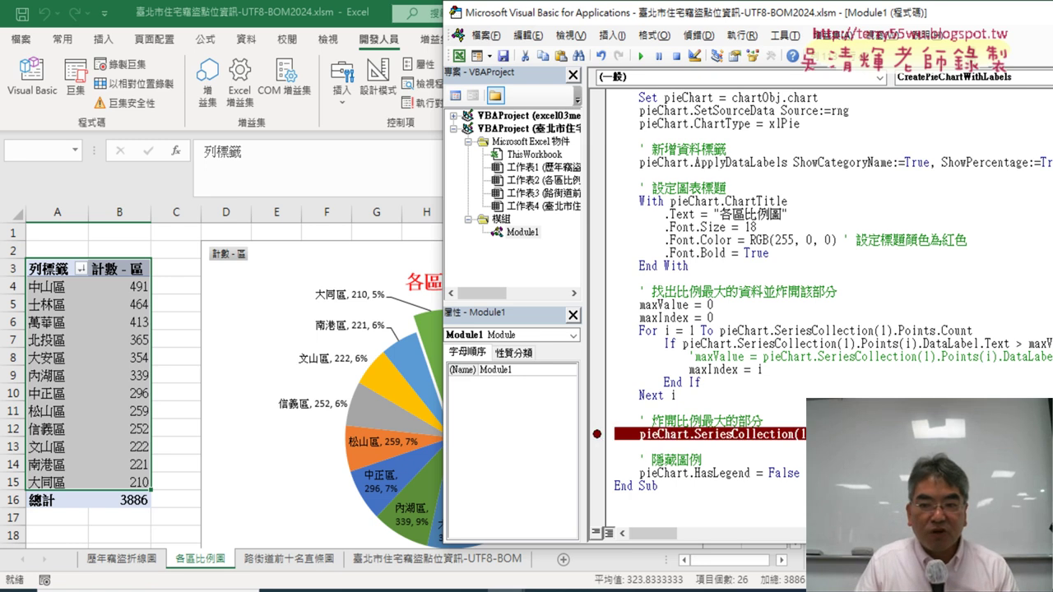
left_click(881, 393)
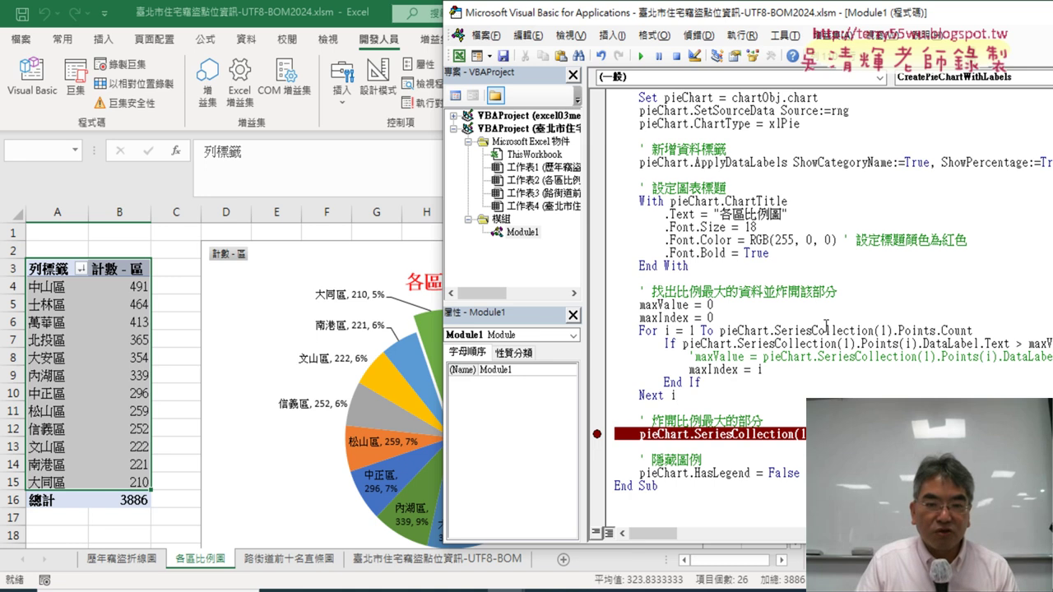
- Delete the regenerated pie chart and re-set the breakpoint on the Explosion line
left_click(413, 247)
key("Delete")
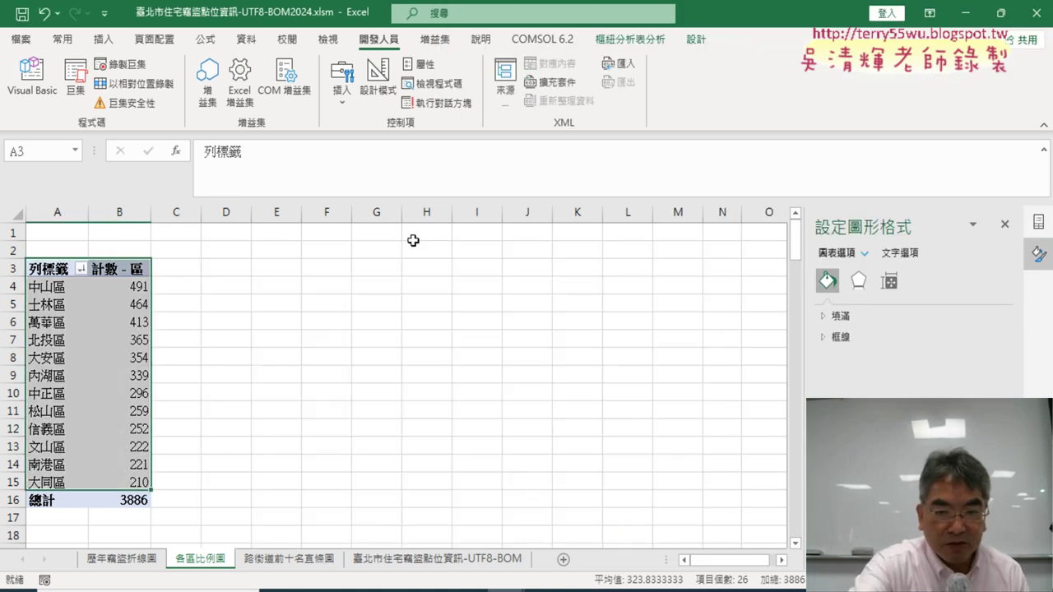
left_click(31, 79)
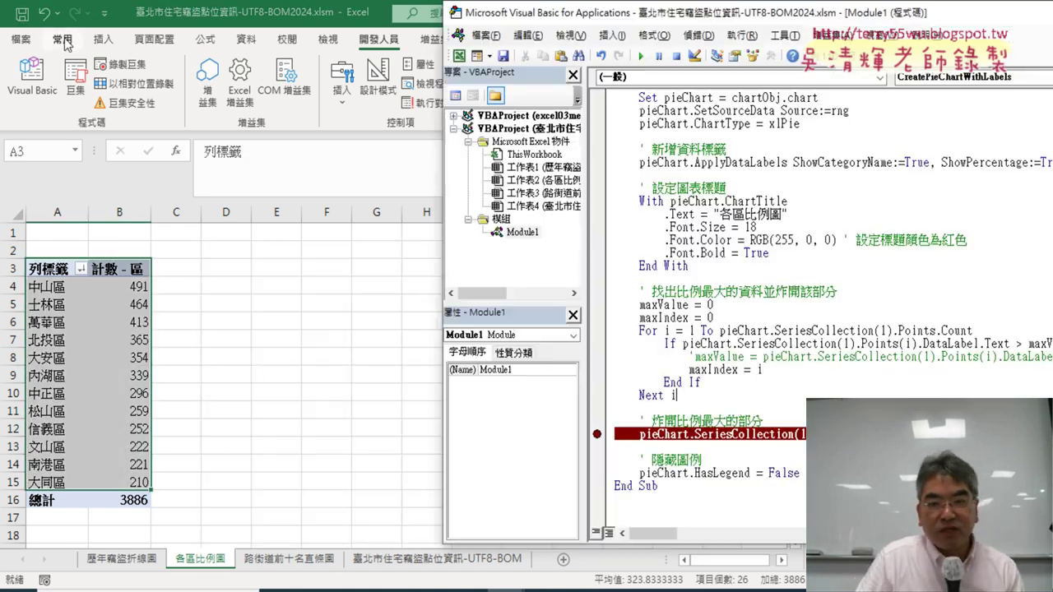
left_click_drag(688, 20, 603, 23)
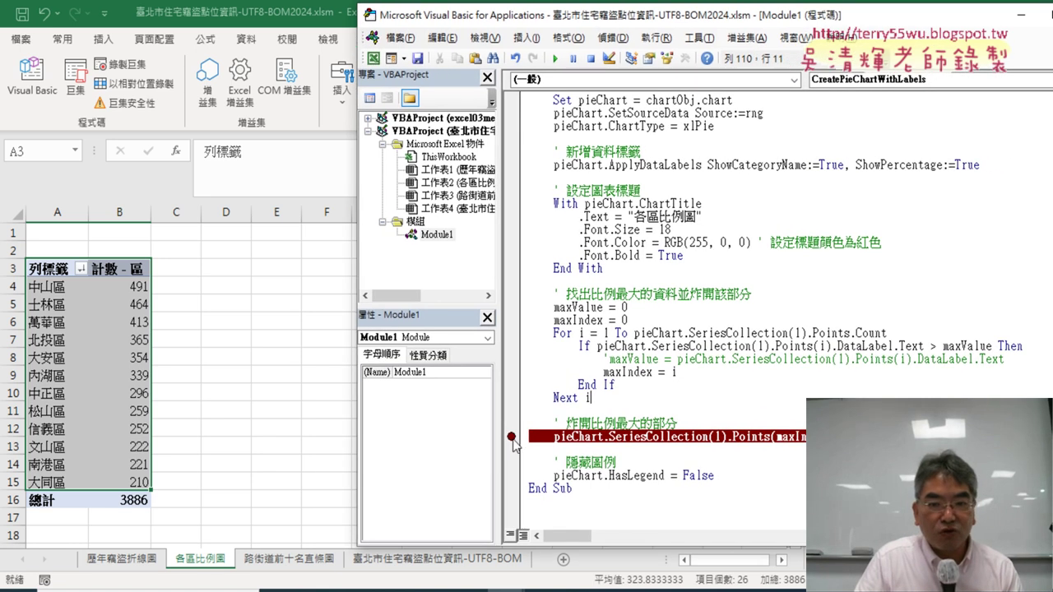
left_click(513, 440)
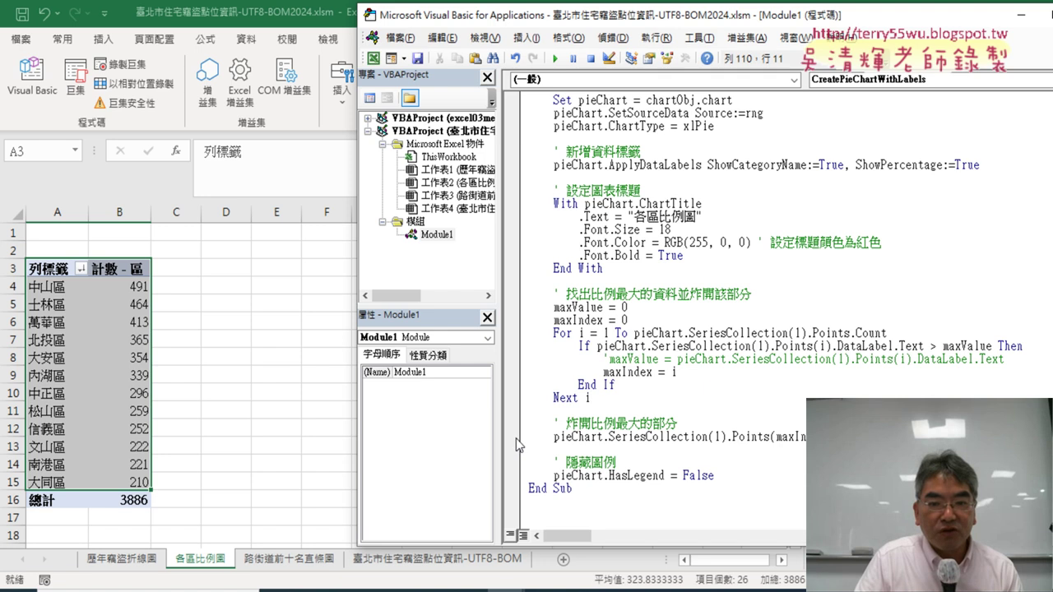
left_click(516, 439)
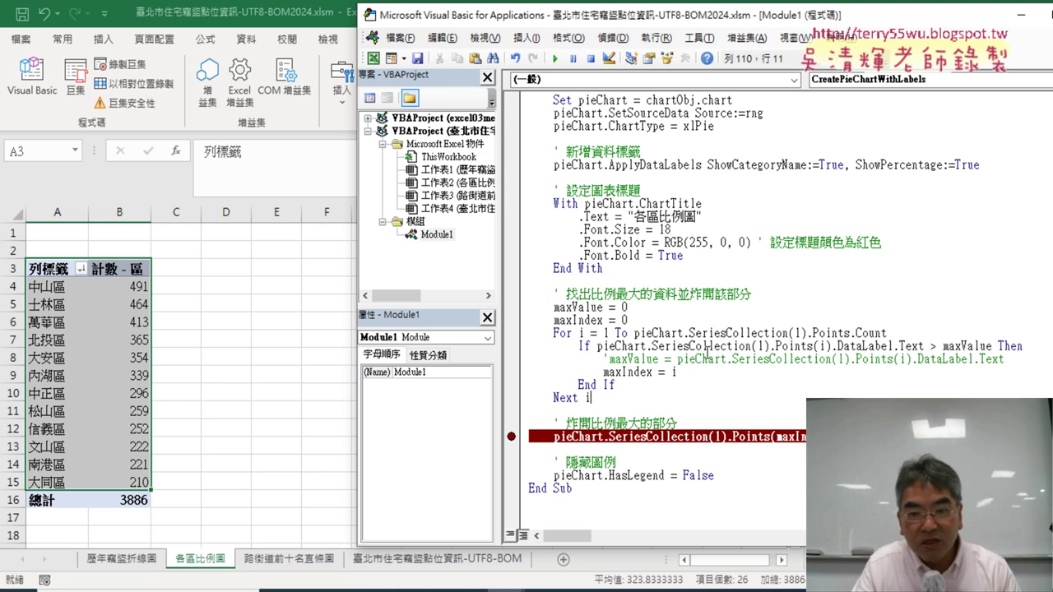
left_click(753, 359)
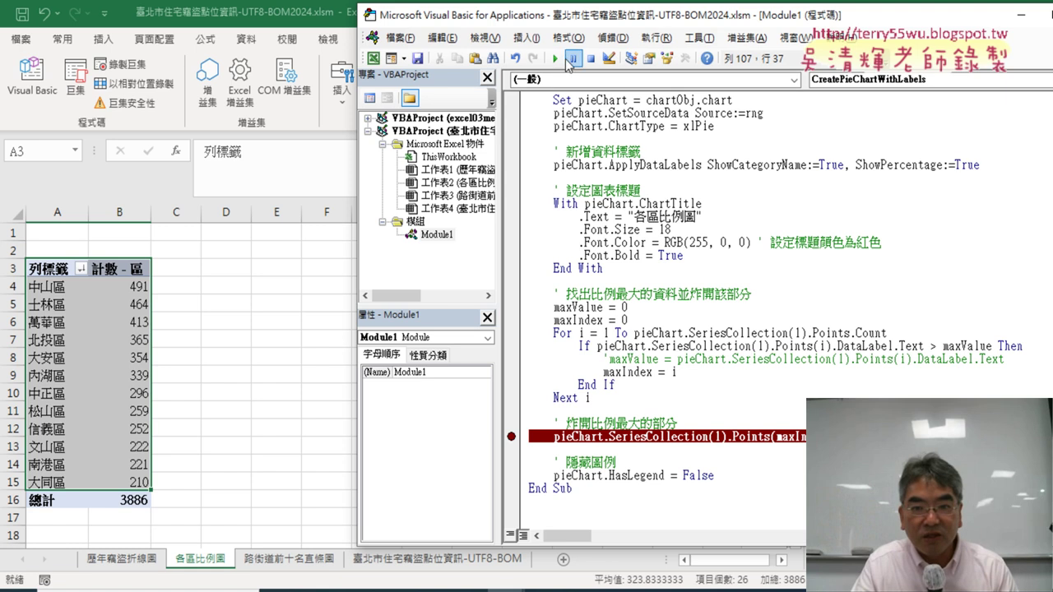
- Run the macro to its breakpoint and shift the VBA window so both the chart and code show
left_click(553, 60)
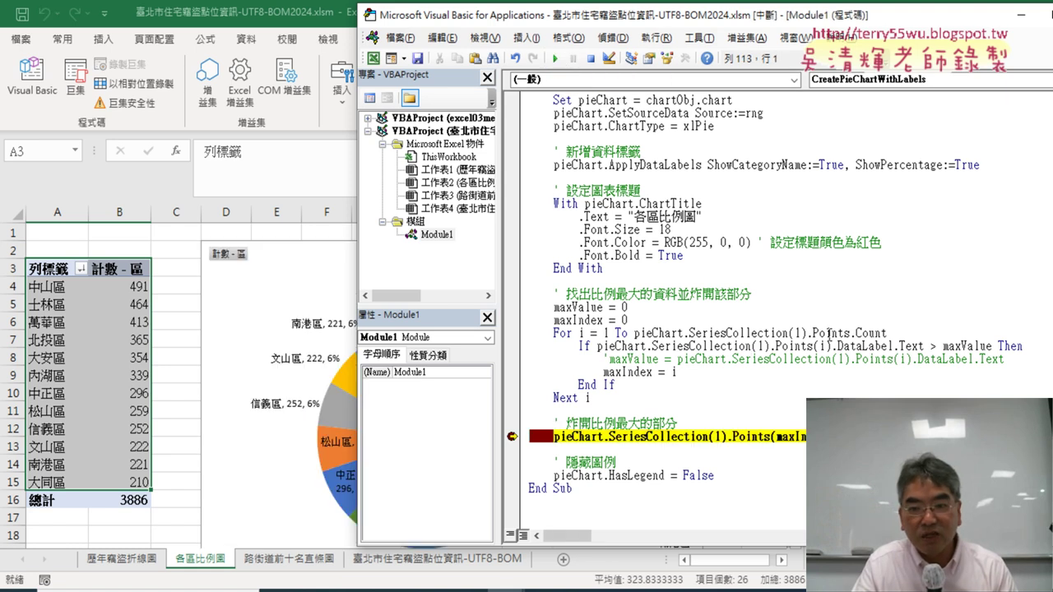
mouse_move(813, 12)
left_mouse_down()
mouse_move(997, 12)
mouse_move(772, 12)
left_mouse_up()
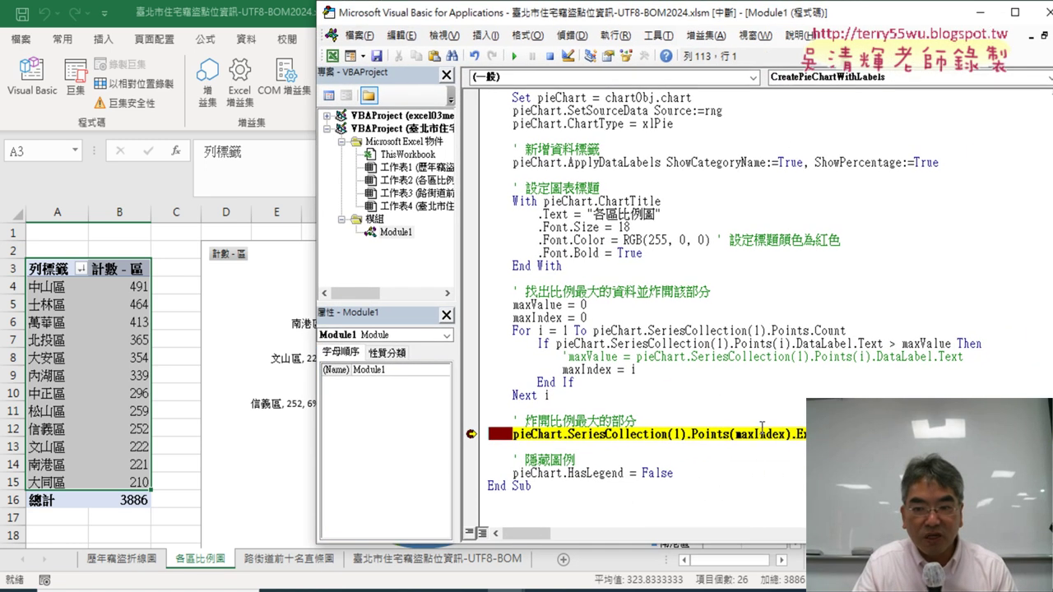
mouse_move(756, 435)
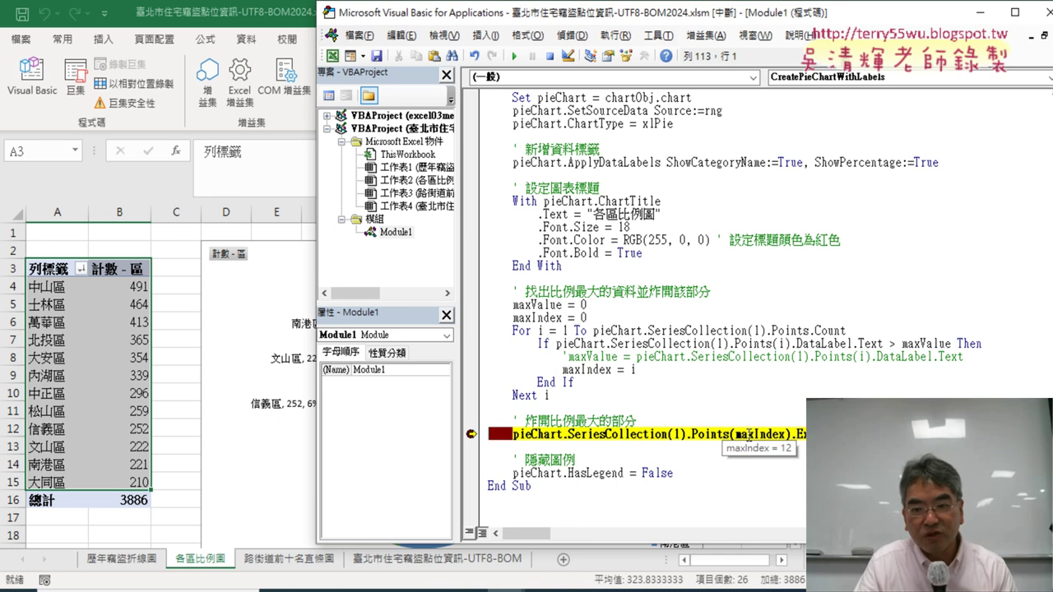
left_click_drag(757, 12, 943, 26)
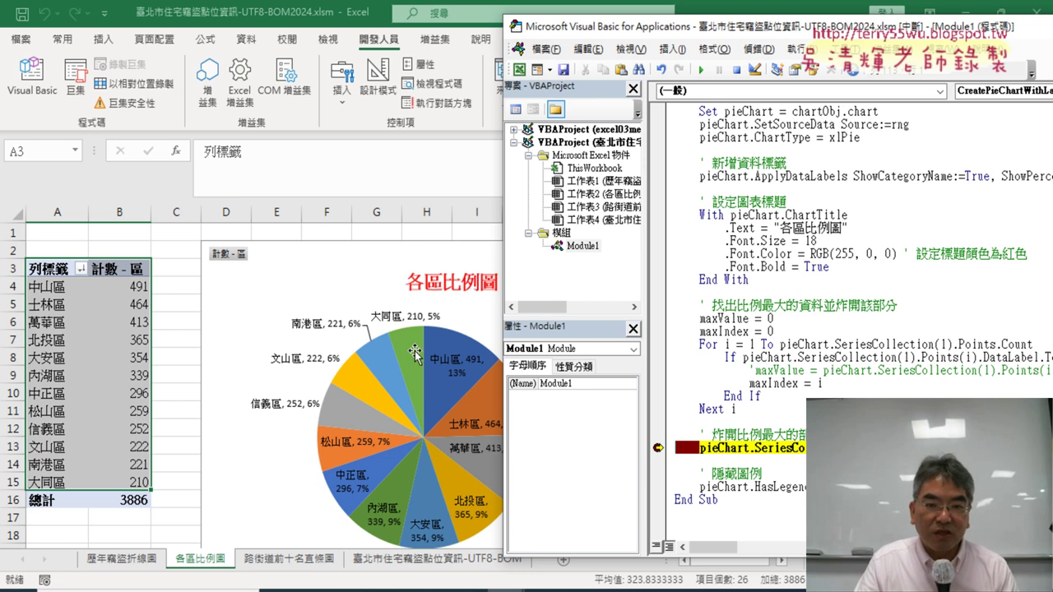
mouse_move(414, 352)
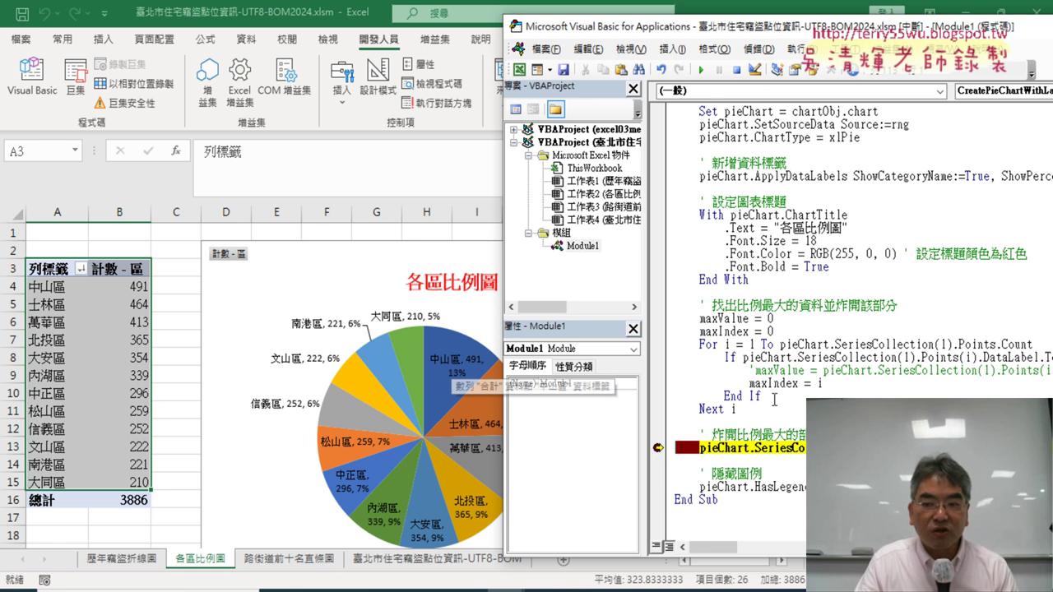
mouse_move(906, 35)
left_mouse_down()
mouse_move(765, 41)
mouse_move(839, 36)
left_mouse_up()
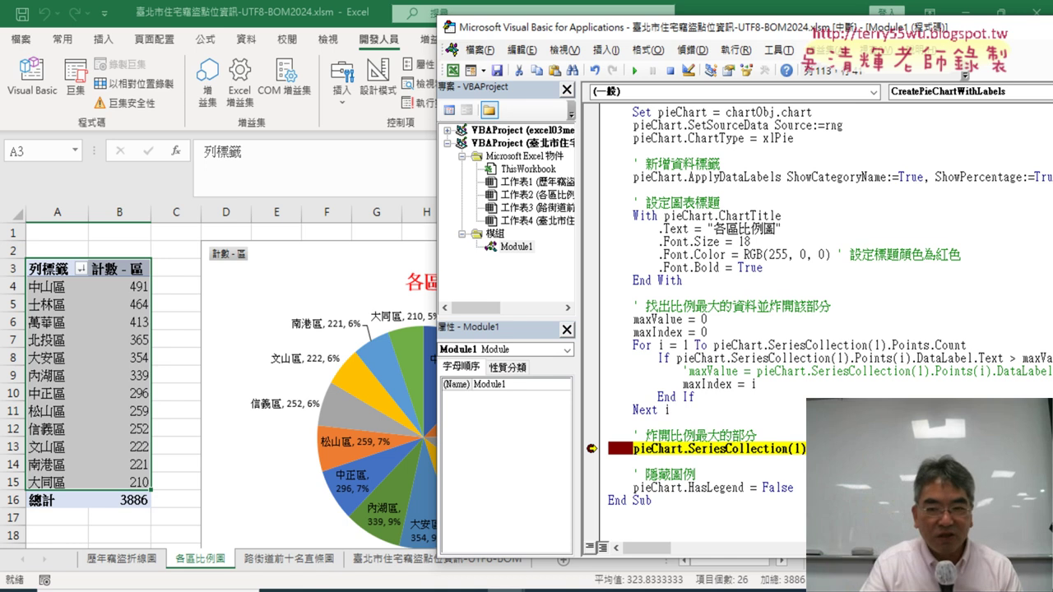
- Clear the breakpoint and resume the macro so the largest slice explodes
left_click(982, 371)
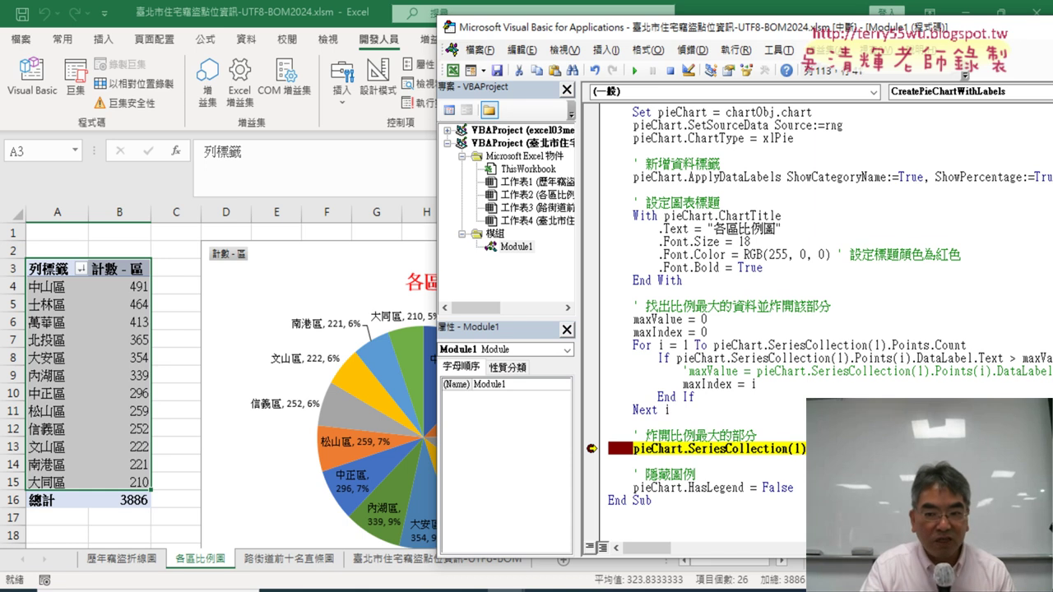
key("F9")
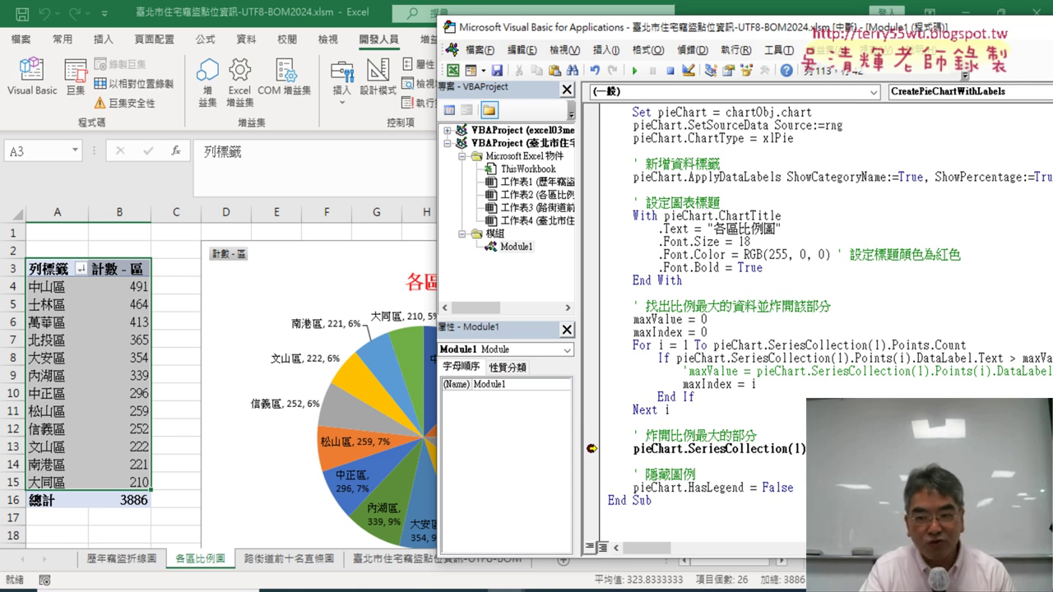
left_click_drag(777, 30, 892, 35)
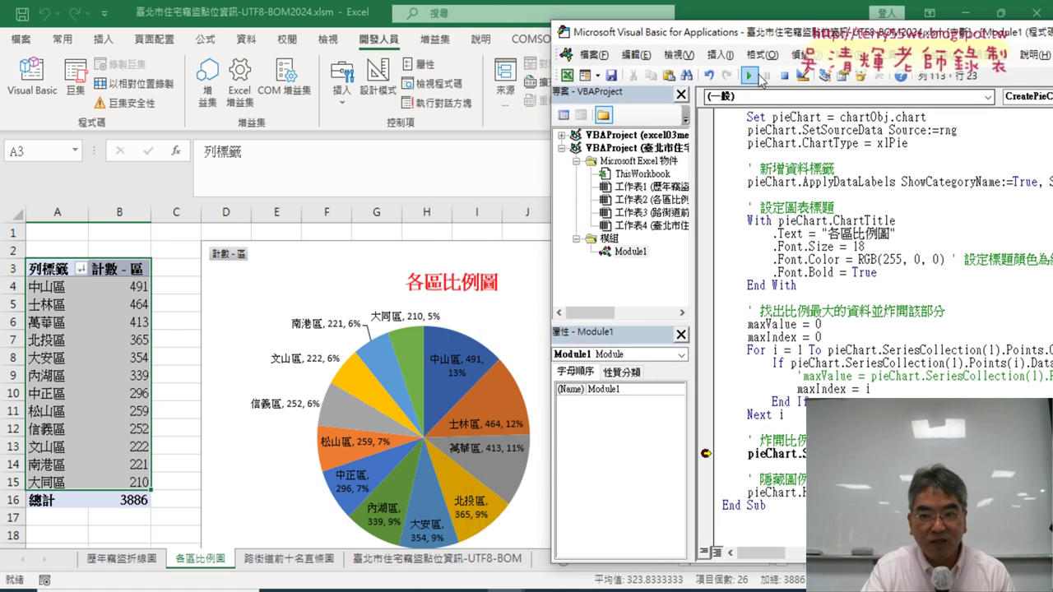
left_click(755, 76)
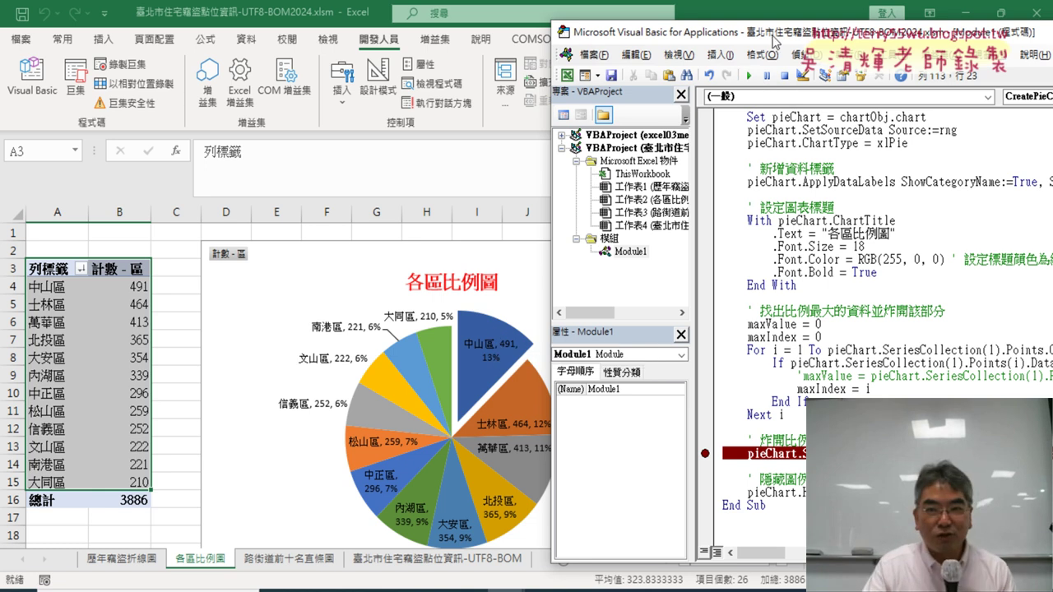
left_click_drag(772, 37, 402, 25)
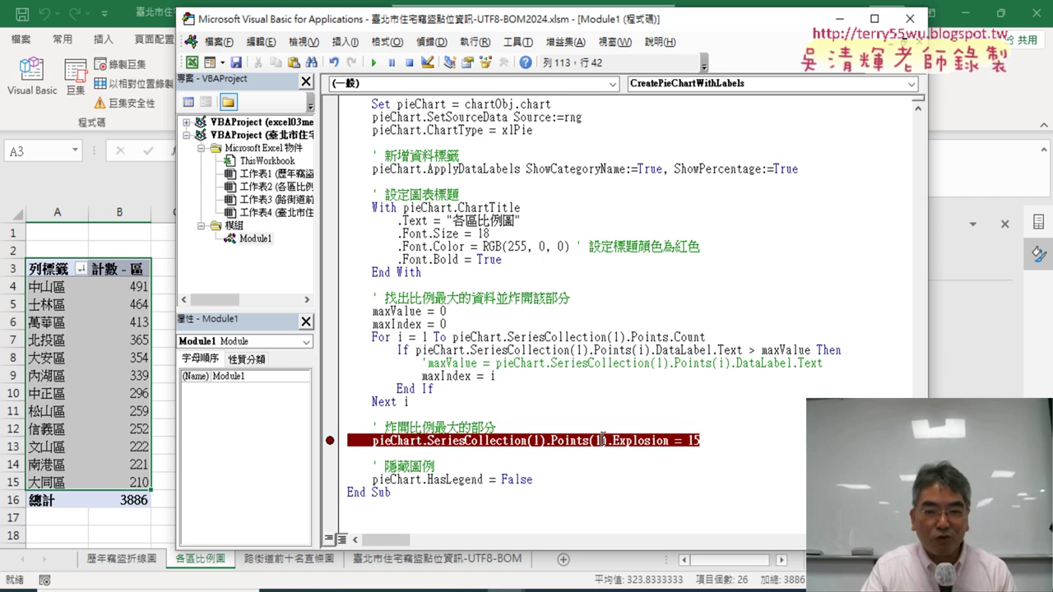
- Copy the comment 炸開比例最大的部分 above the Points(1).Explosion line
left_click_drag(602, 440, 598, 440)
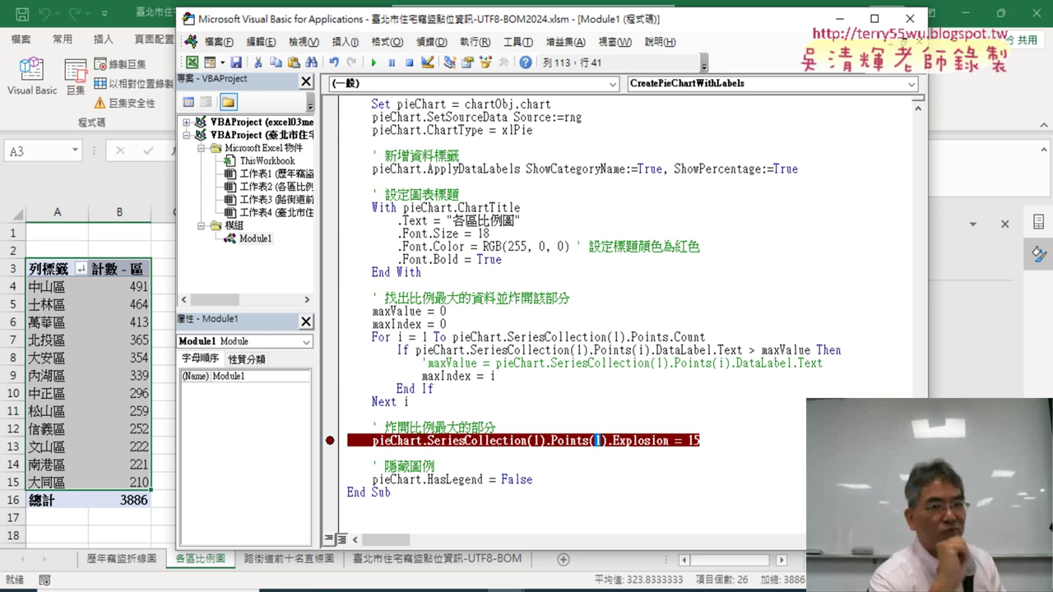
left_click(728, 432)
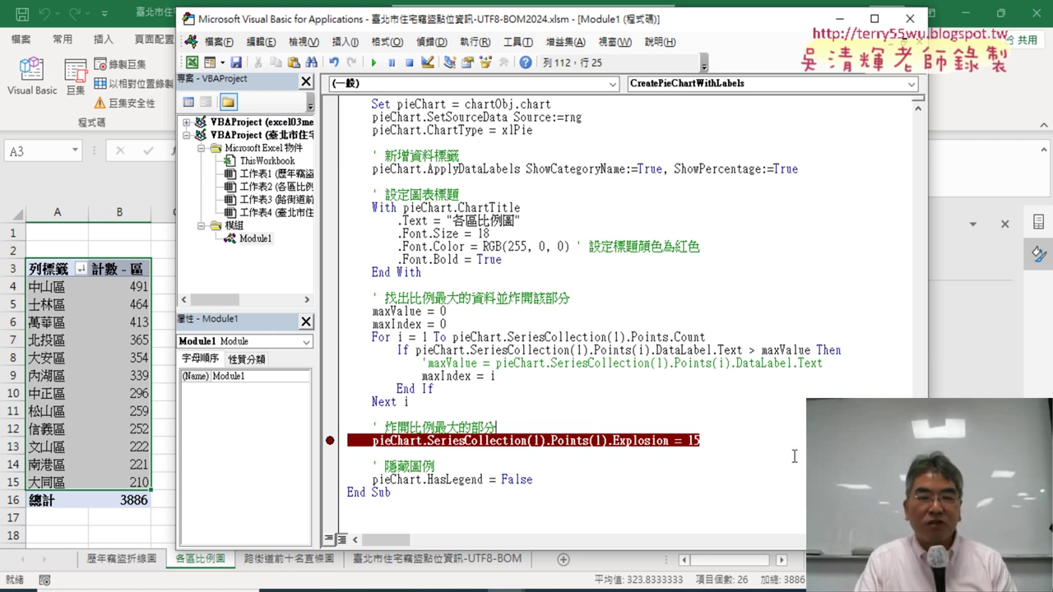
left_click_drag(507, 426, 383, 427)
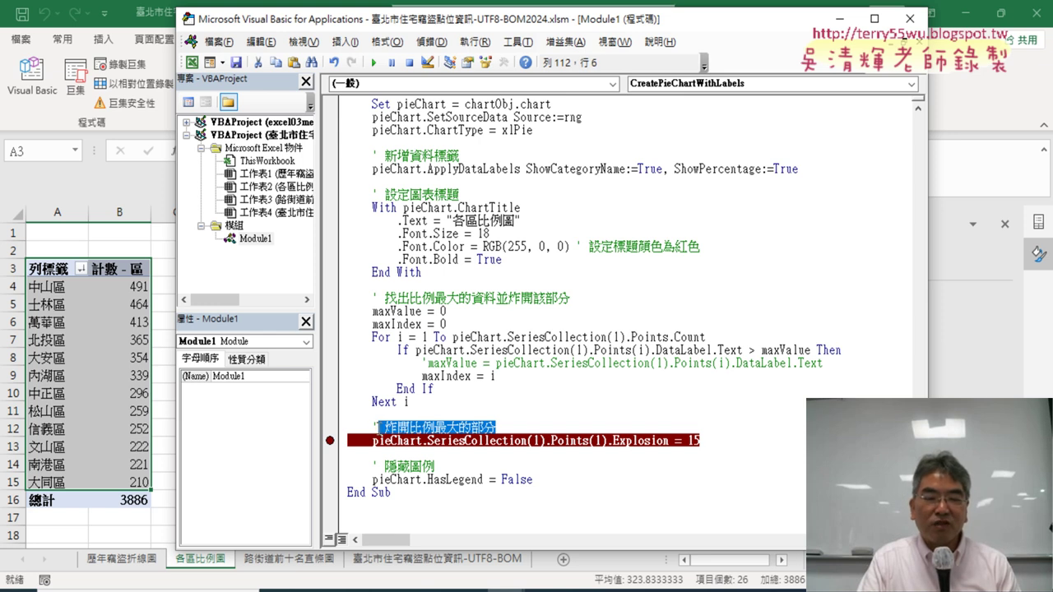
right_click(444, 426)
left_click(510, 182)
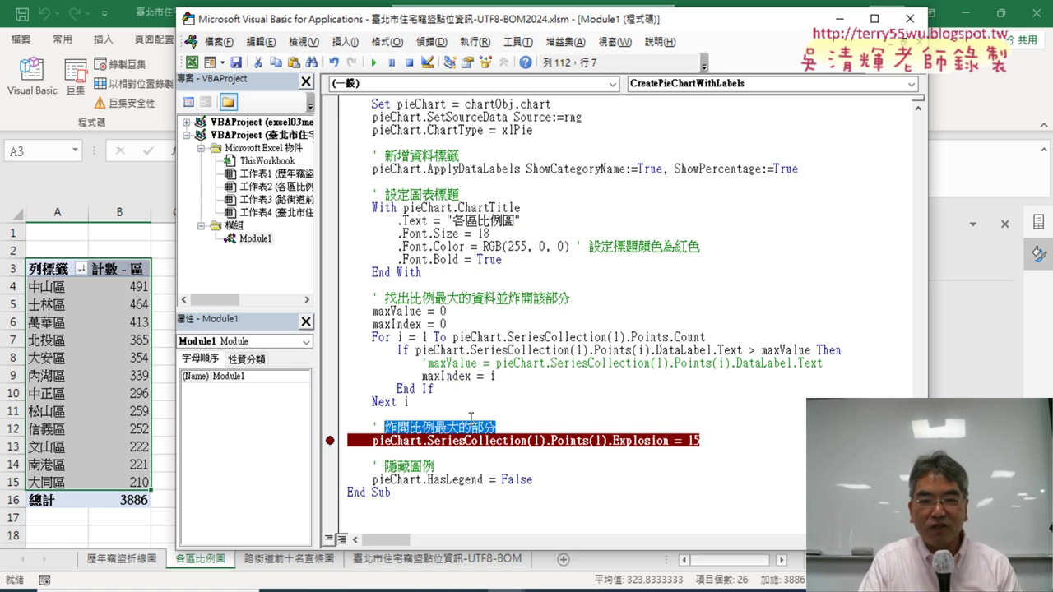
- Paste the copied comment 炸開比例最大的部分 into a new ChatGPT message
mouse_move(411, 582)
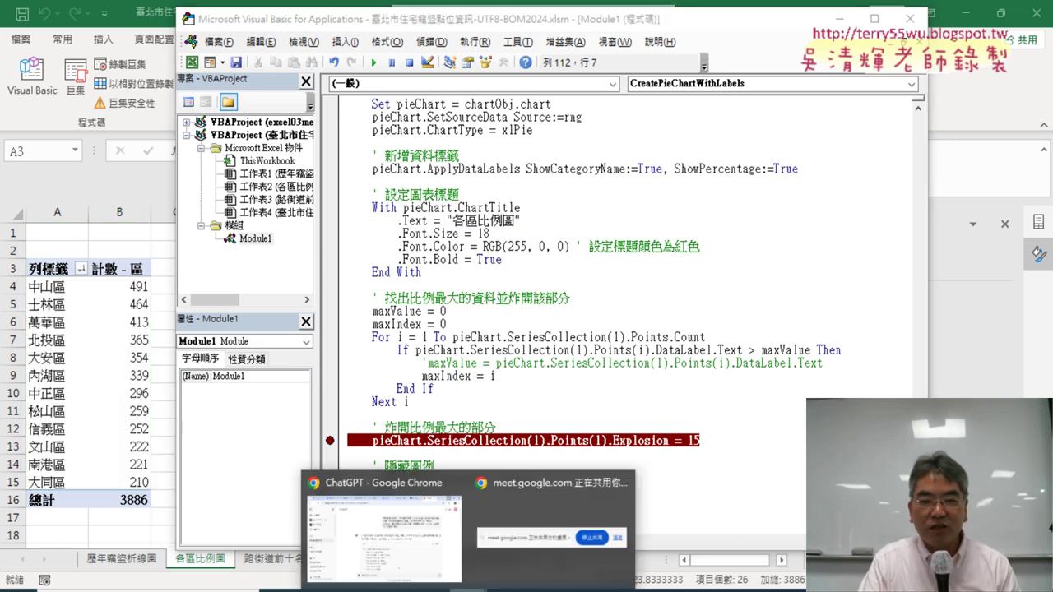
left_click(415, 547)
scroll(494, 449, "down", 5)
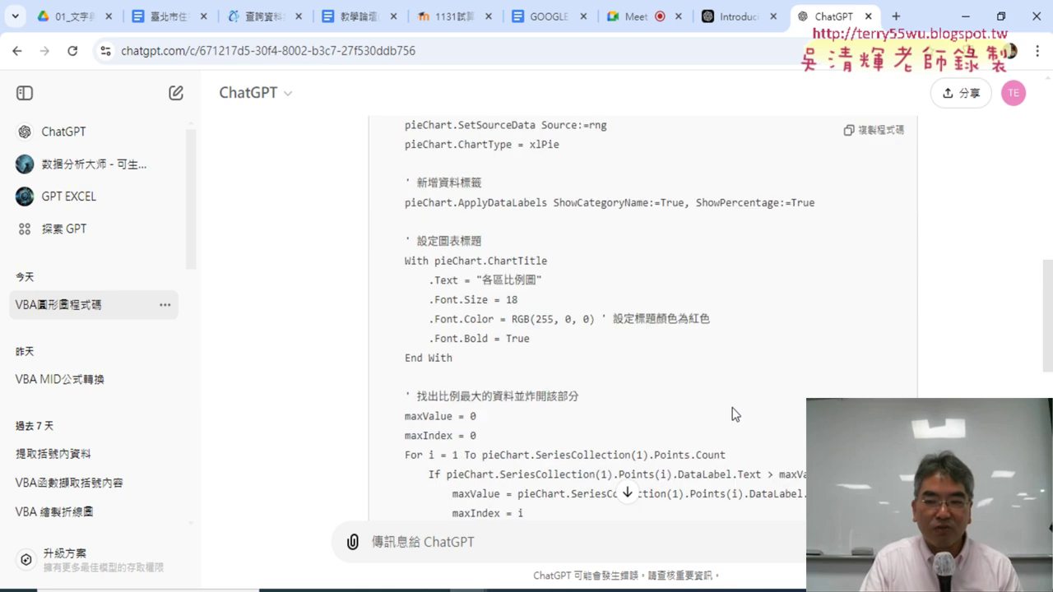
scroll(534, 445, "down", 5)
scroll(573, 443, "down", 3)
left_click(476, 538)
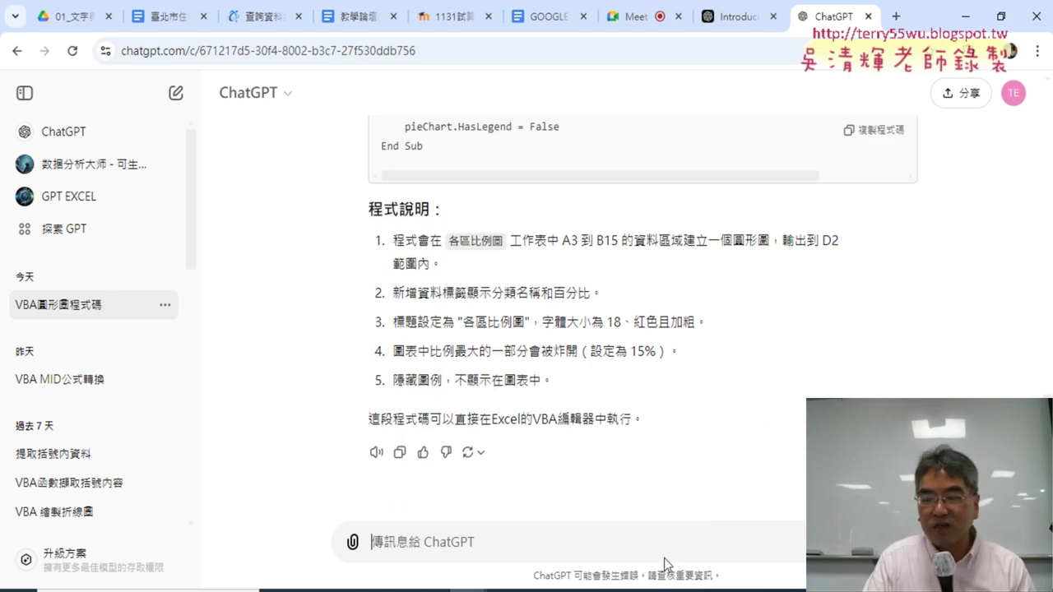
right_click(499, 542)
left_click(551, 366)
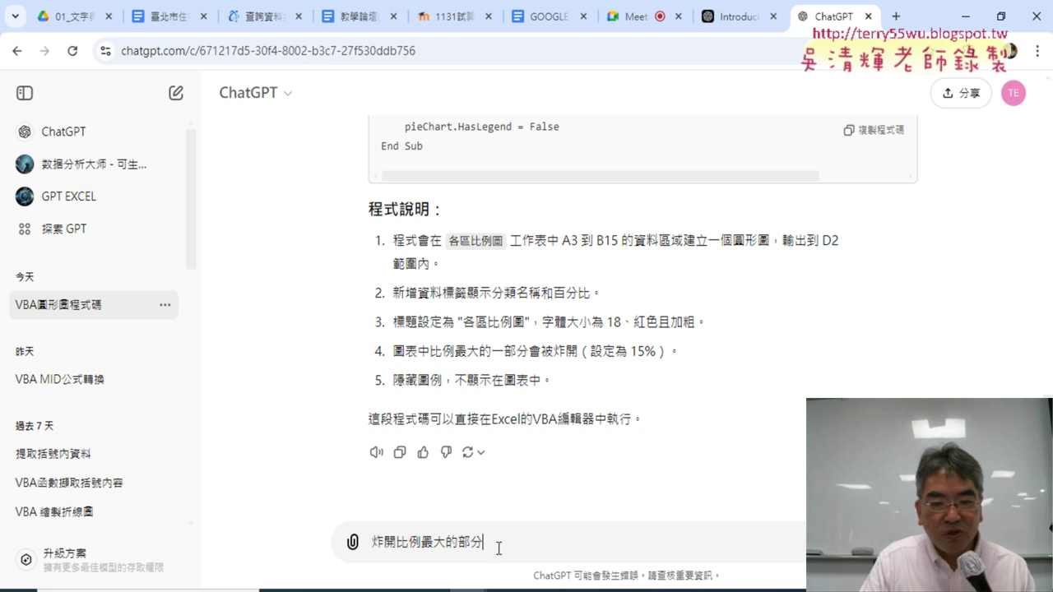
- Add the correction 錯誤，應該是第1個 and send it to ChatGPT
type("錯誤，")
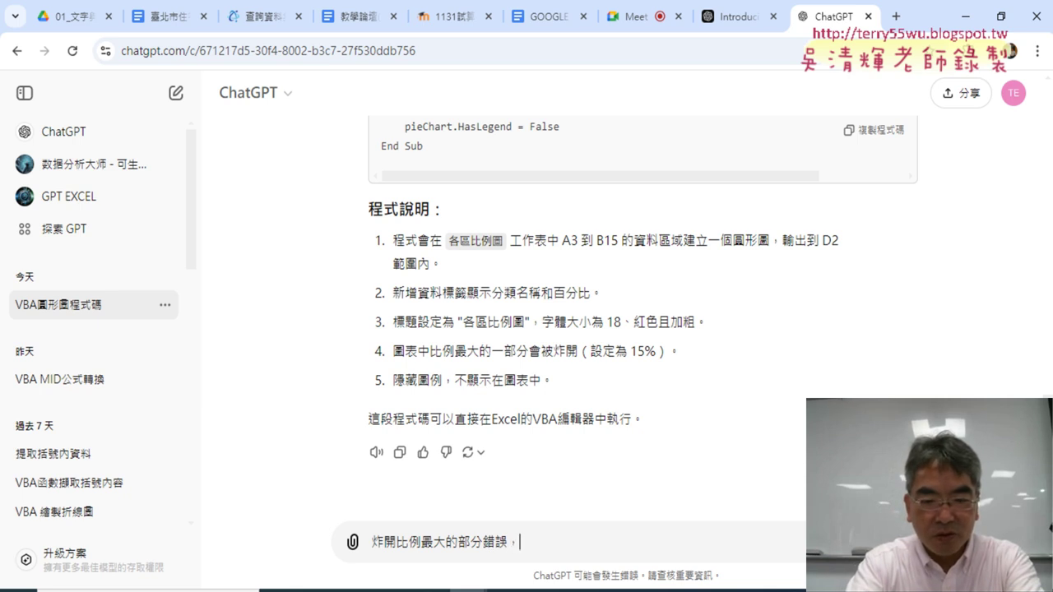
type("應該")
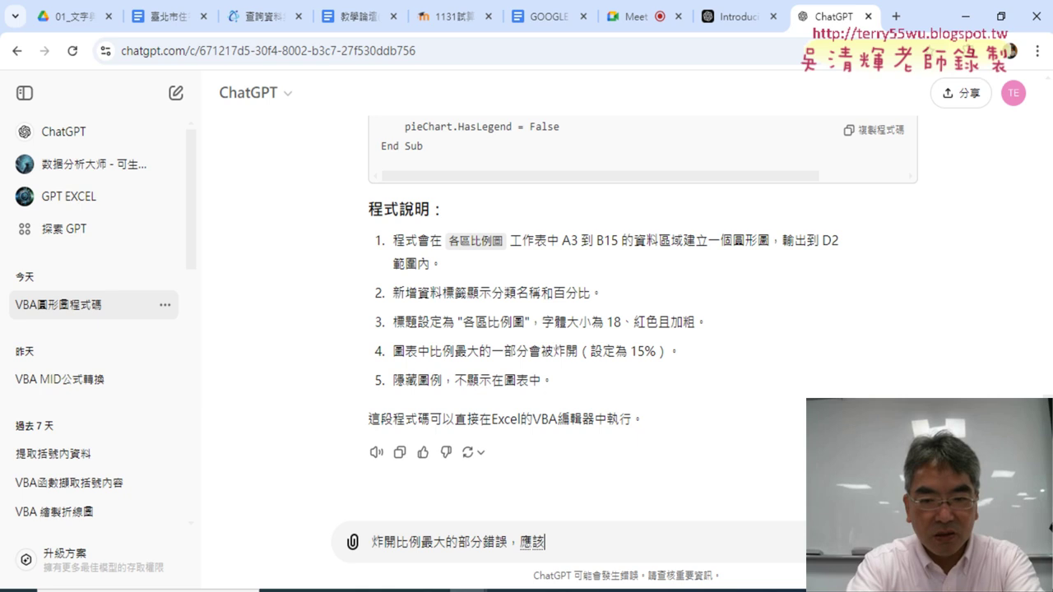
type("是第一")
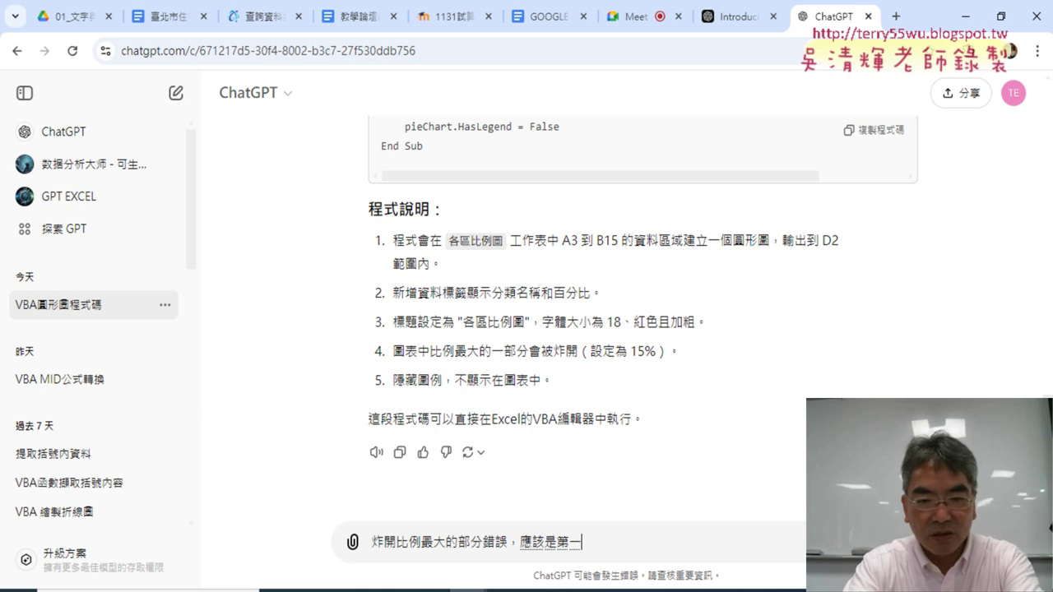
type("個")
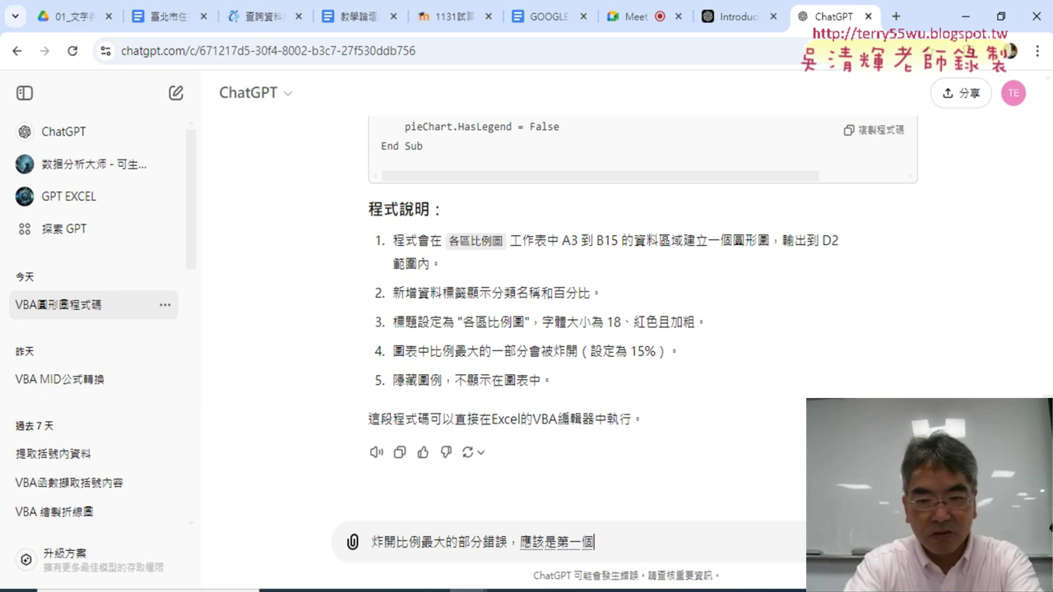
key("Return")
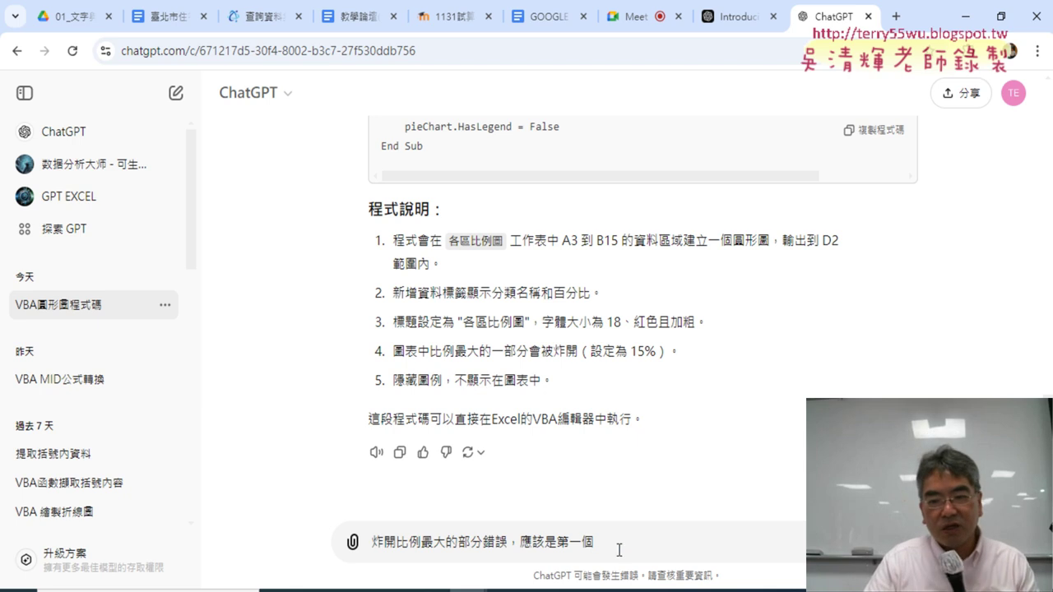
key("Left")
key("shift+Left")
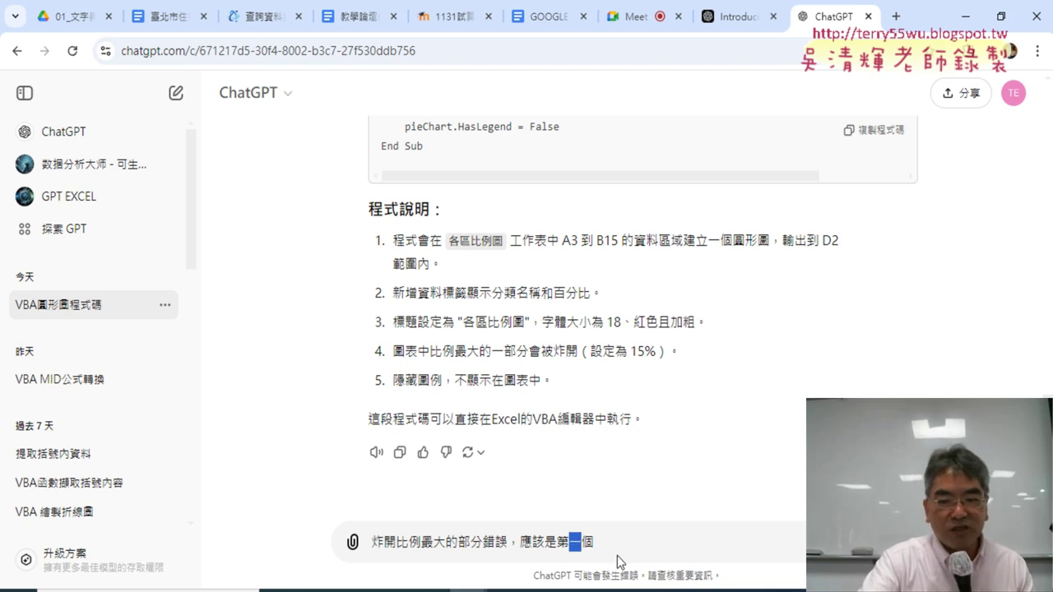
type("1")
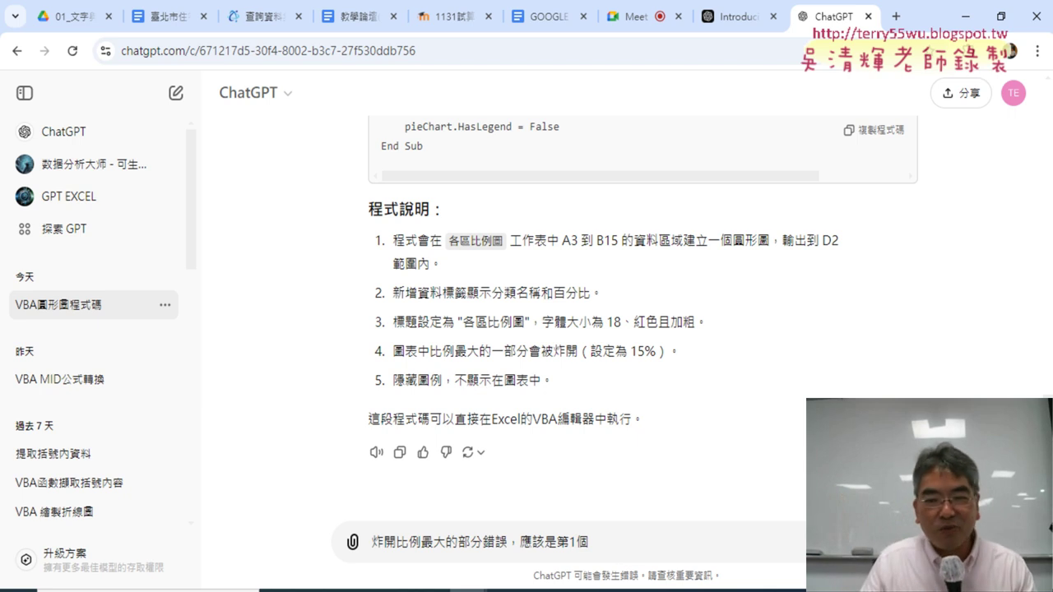
key("ctrl+shift+Left")
key("ctrl+shift+Left")
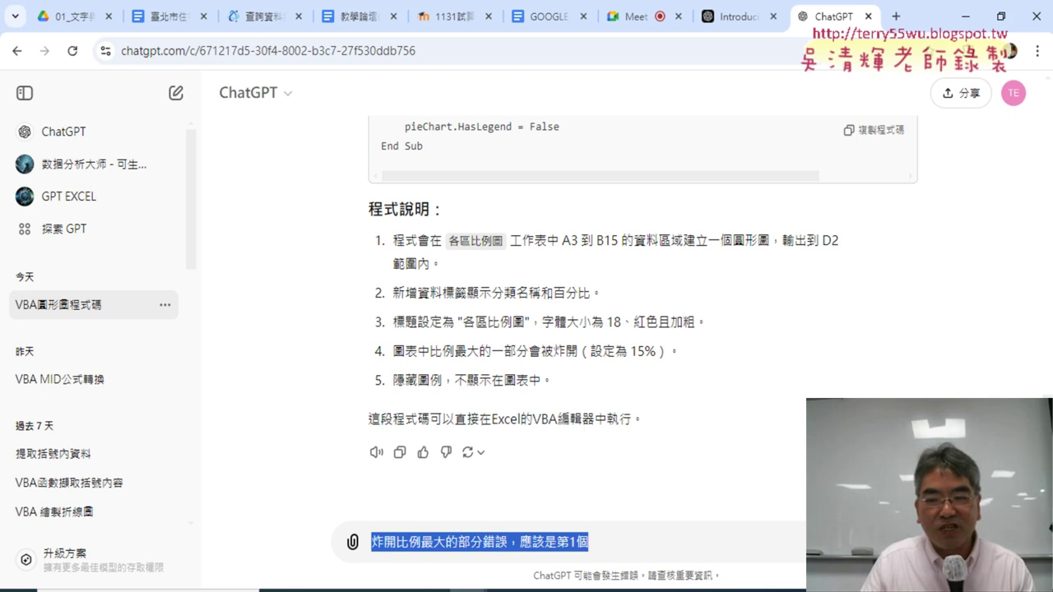
key("Return")
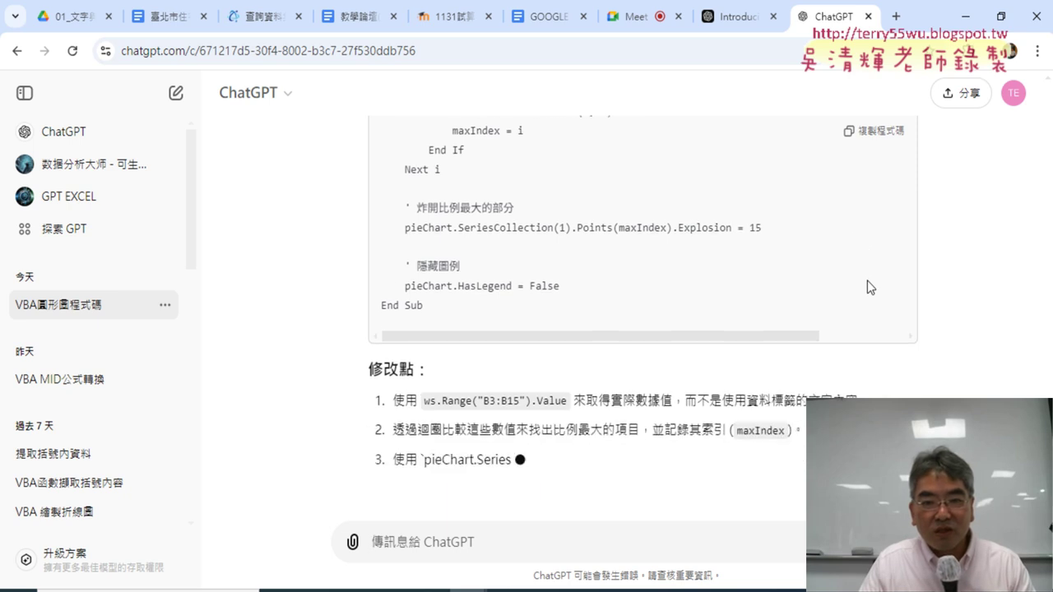
- Copy ChatGPT's revised Points(maxIndex) macro code and return to the VBA editor
scroll(658, 304, "up", 3)
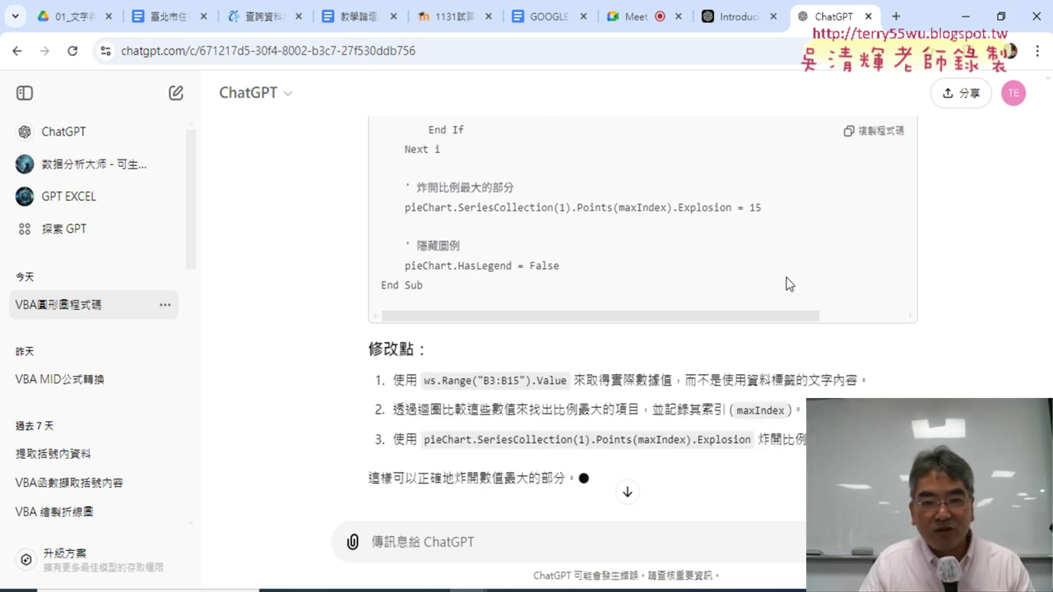
scroll(559, 317, "up", 1)
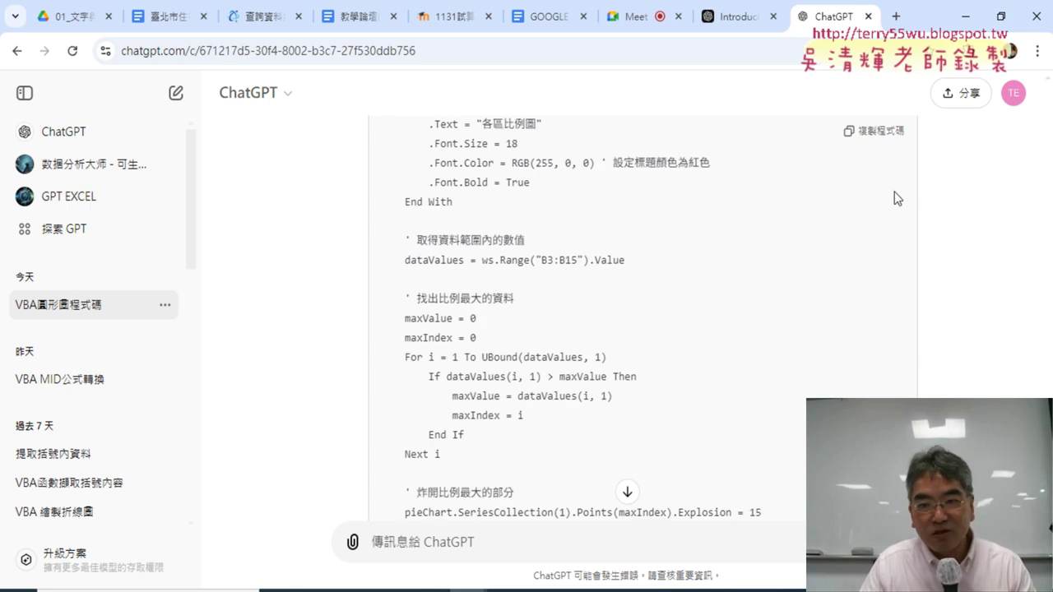
left_click(883, 134)
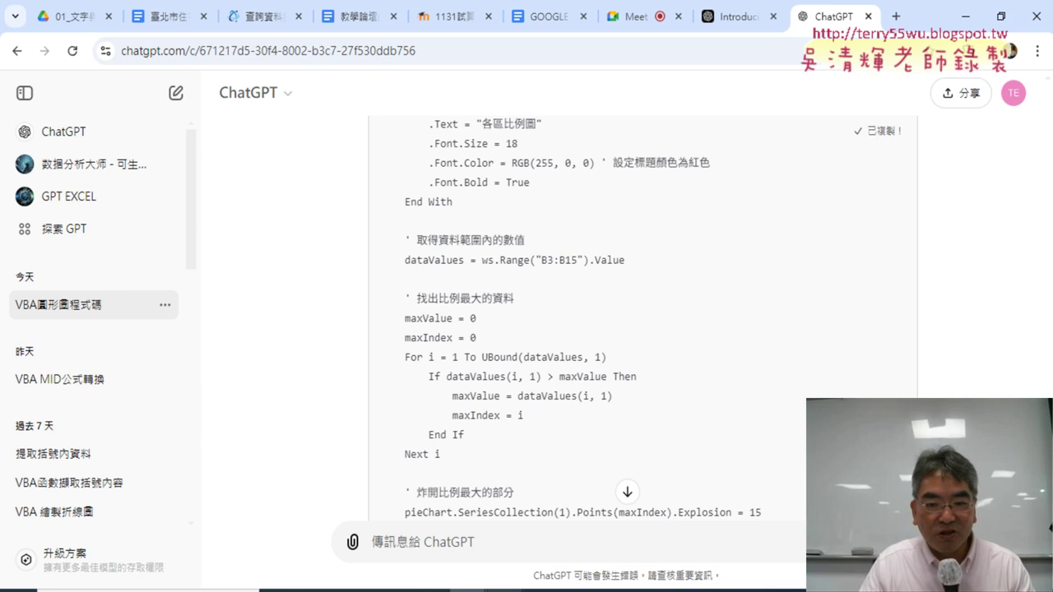
mouse_move(501, 589)
left_click(588, 519)
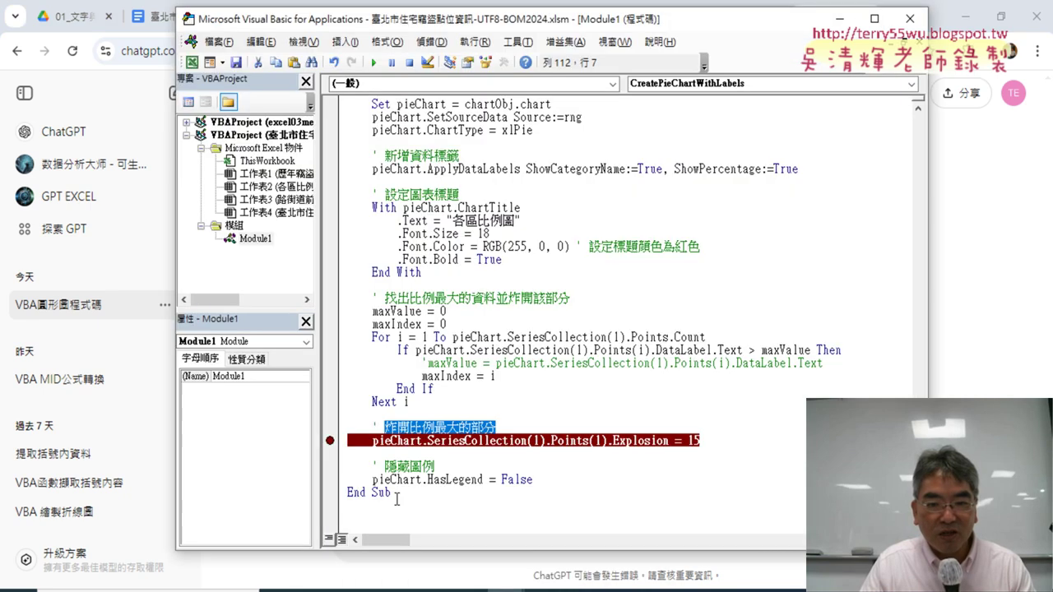
- Replace the old CreatePieChartWithLabels procedure with the revised macro code
left_click_drag(396, 500, 347, 246)
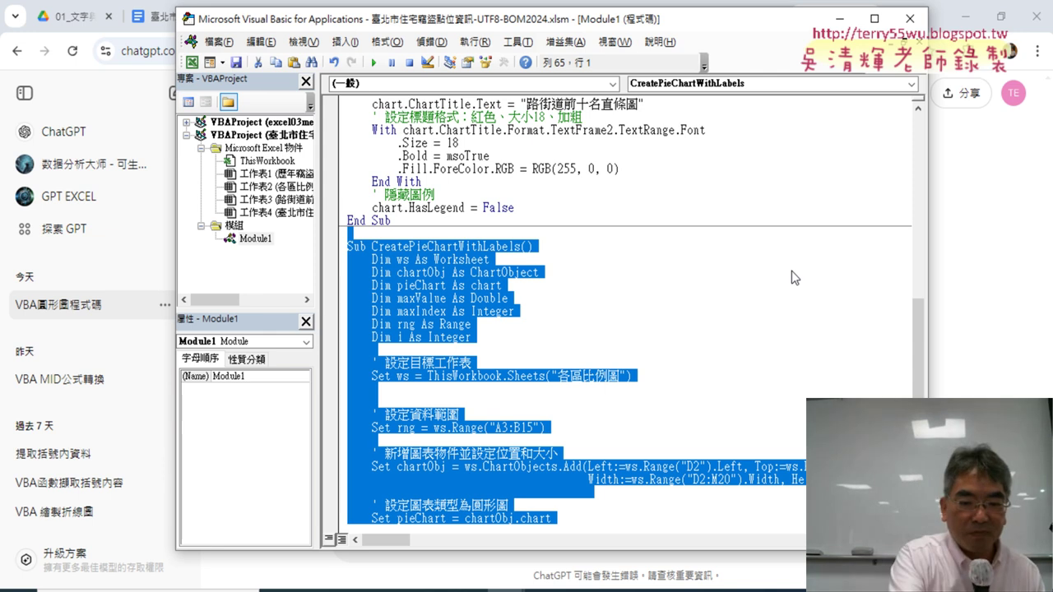
key("ctrl+v")
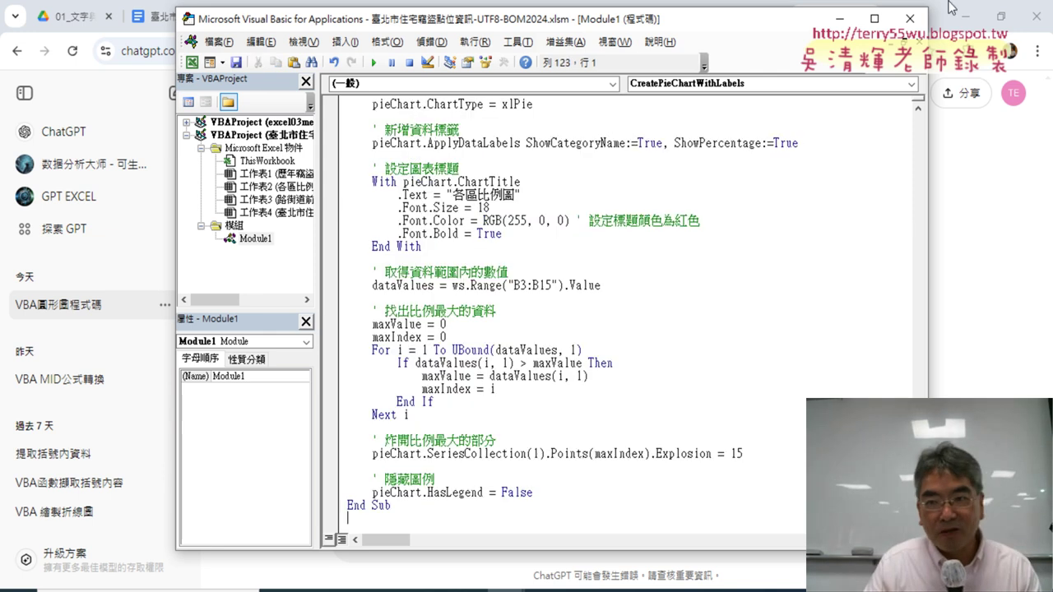
left_click(966, 19)
left_click(967, 20)
left_click_drag(362, 11, 535, 35)
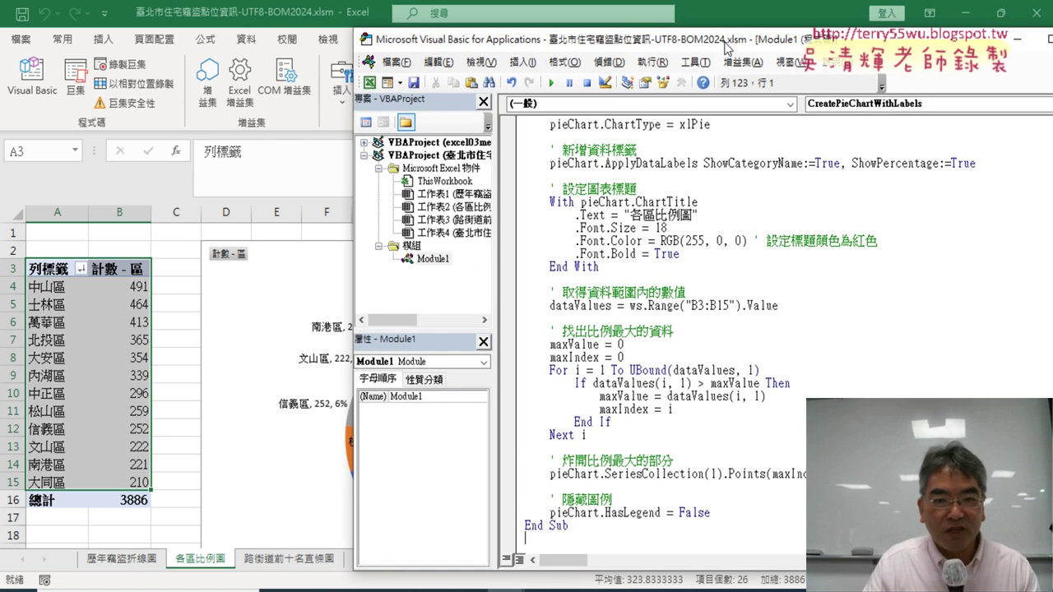
- Delete the comment and ws.ChartObjects.Delete line that clear previous charts
scroll(765, 281, "up", 3)
scroll(765, 281, "up", 1)
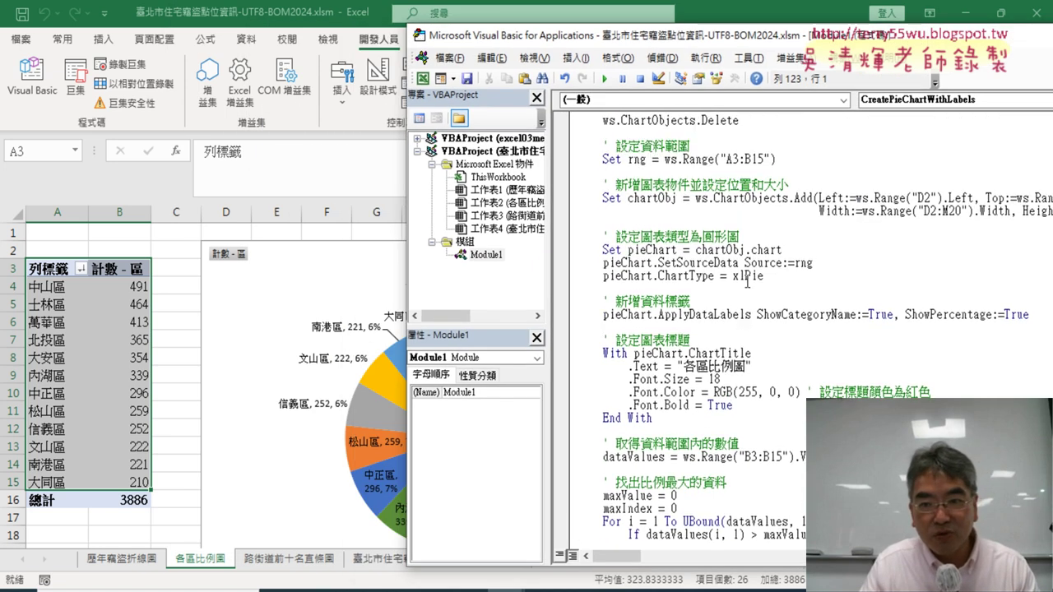
scroll(765, 281, "up", 1)
scroll(765, 281, "up", 2)
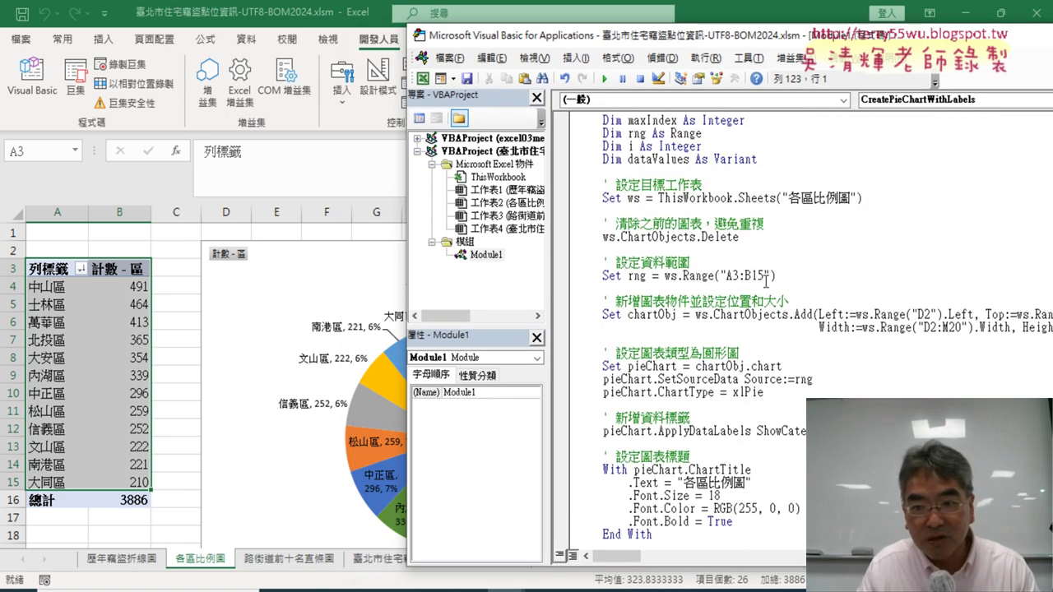
scroll(765, 281, "up", 1)
mouse_move(759, 281)
left_mouse_down()
mouse_move(645, 277)
mouse_move(581, 258)
left_mouse_up()
key("Delete")
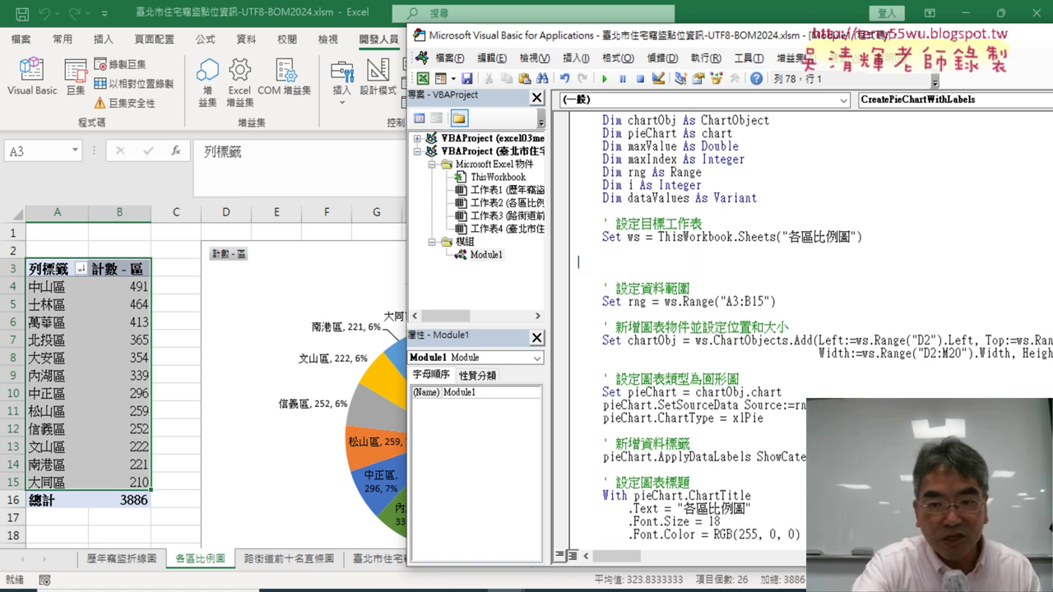
key("Delete")
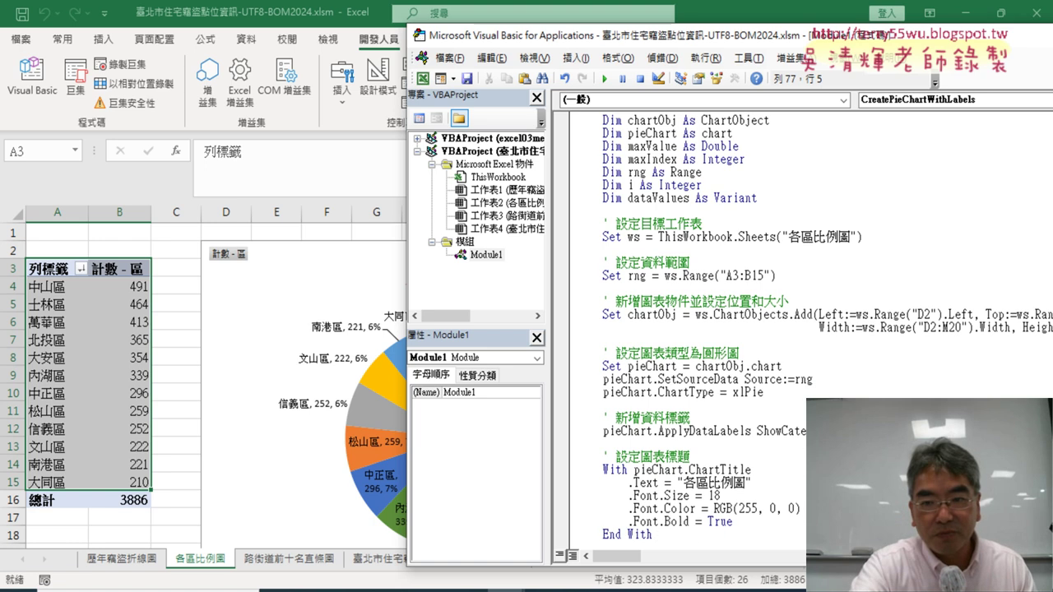
key("BackSpace")
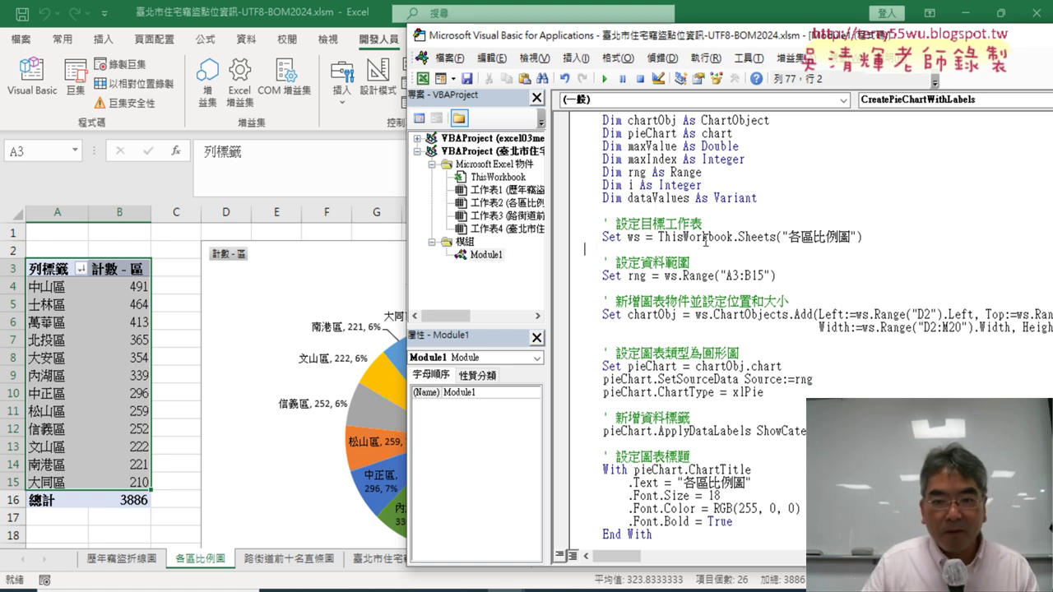
- Delete the existing pie chart on the sheet and return to the macro code
left_click(312, 265)
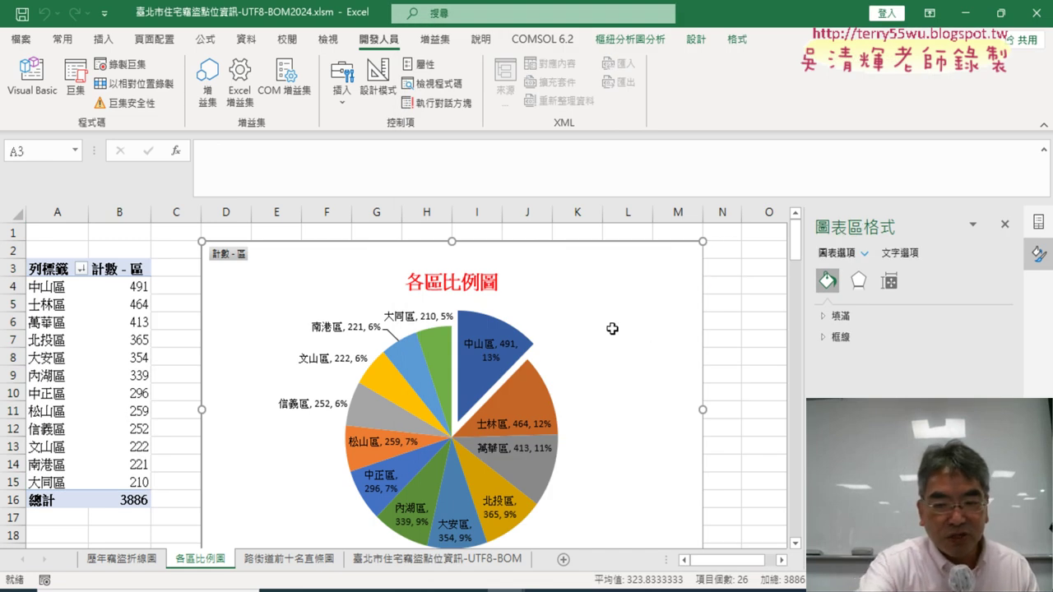
key("Delete")
key("alt+F11")
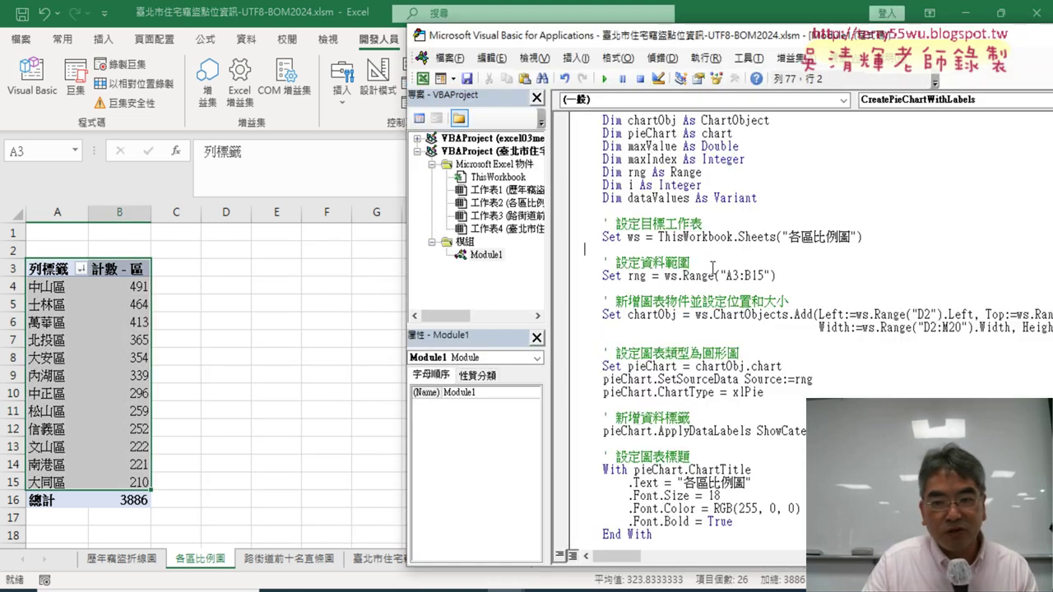
- After error 13, comment out the maxValue line, then rerun until error 1004 stops at the explode line
left_click(606, 79)
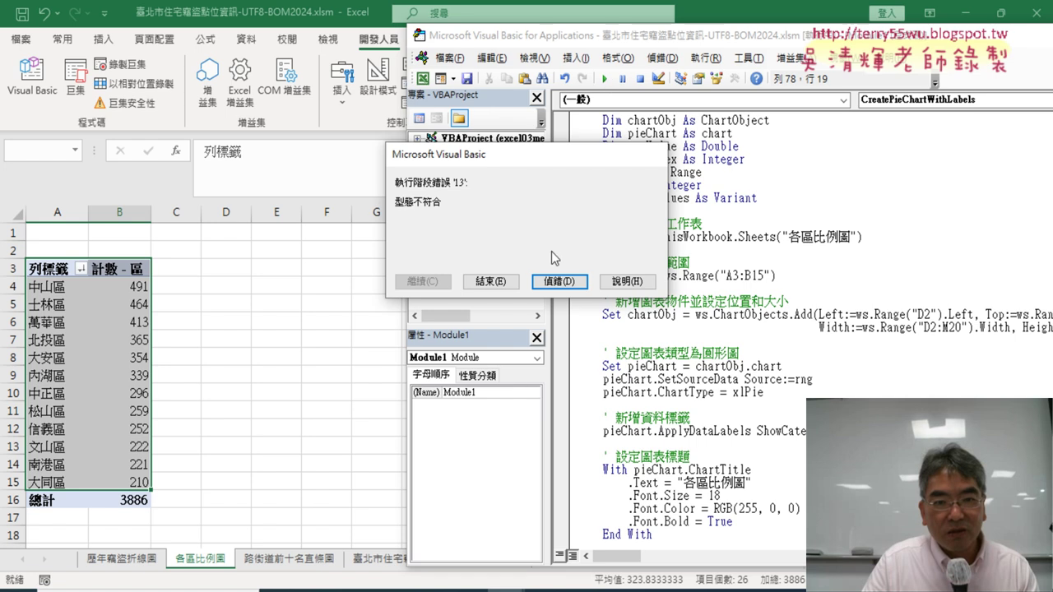
left_click(559, 281)
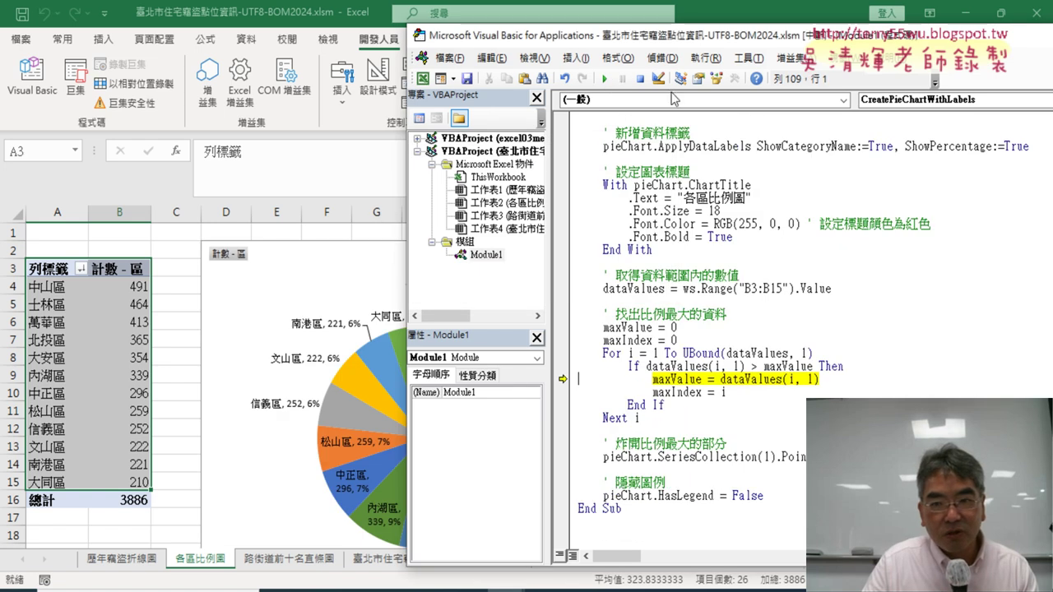
left_click_drag(676, 39, 696, 41)
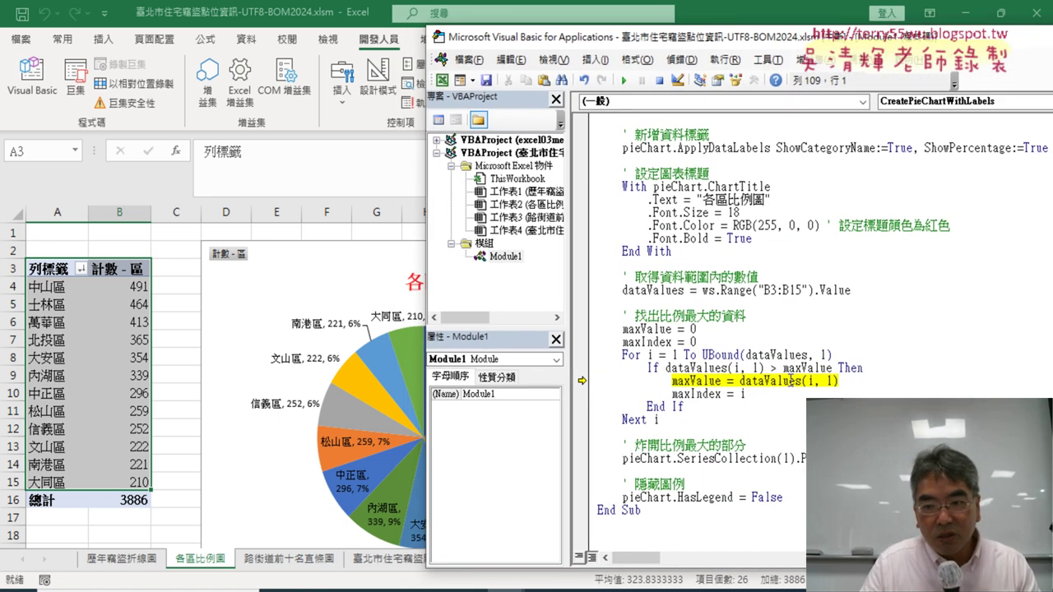
mouse_move(777, 380)
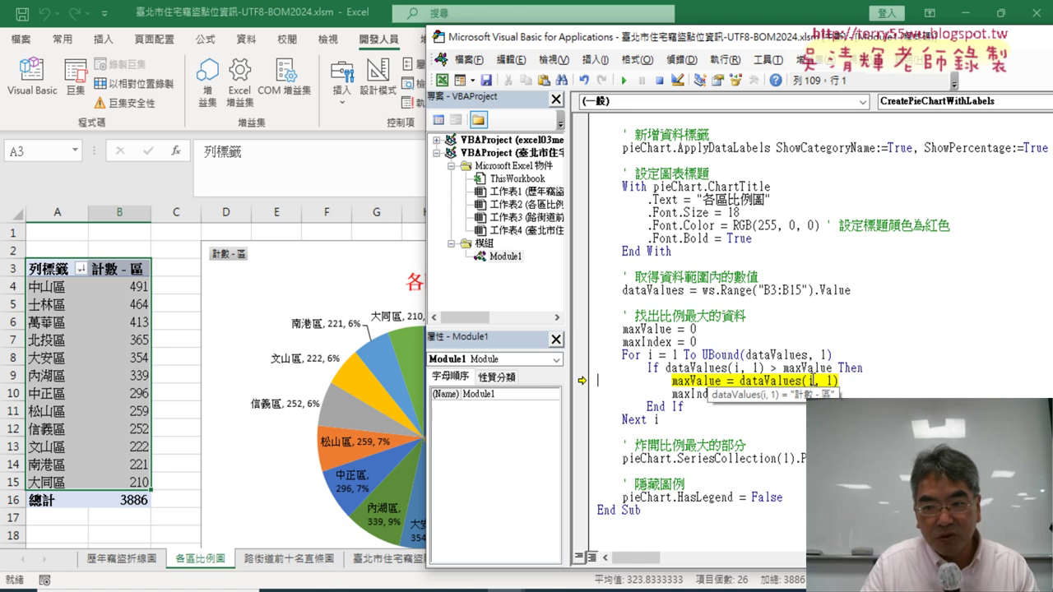
left_click(811, 380)
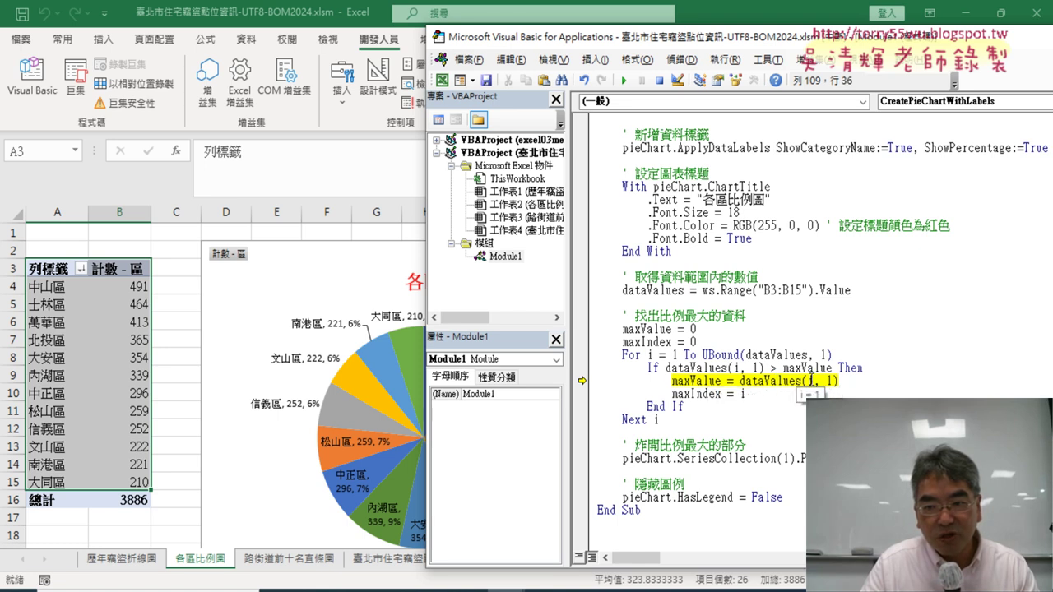
left_click(672, 380)
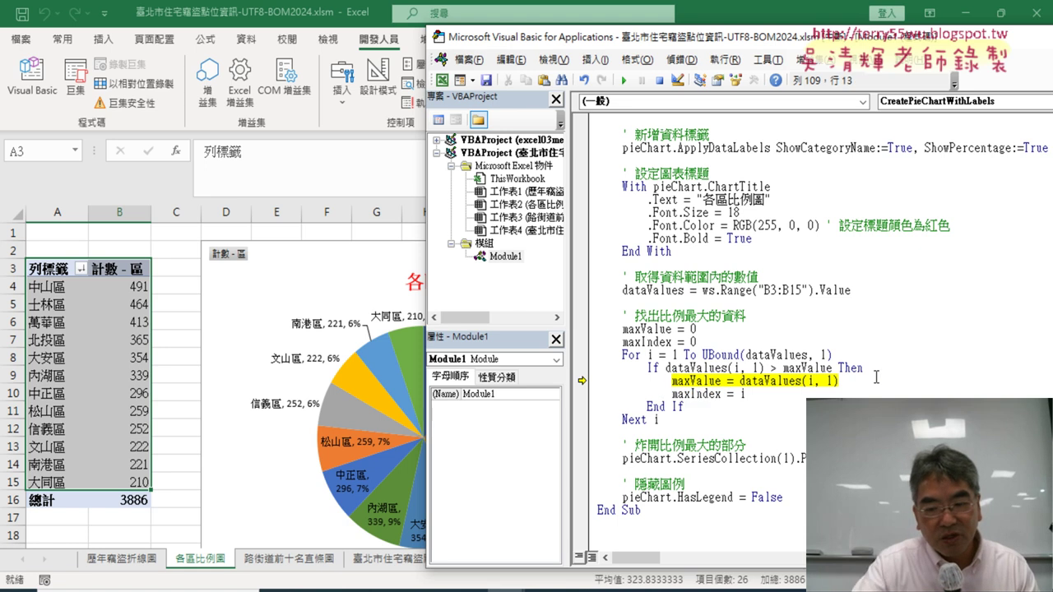
type("'")
left_click(823, 285)
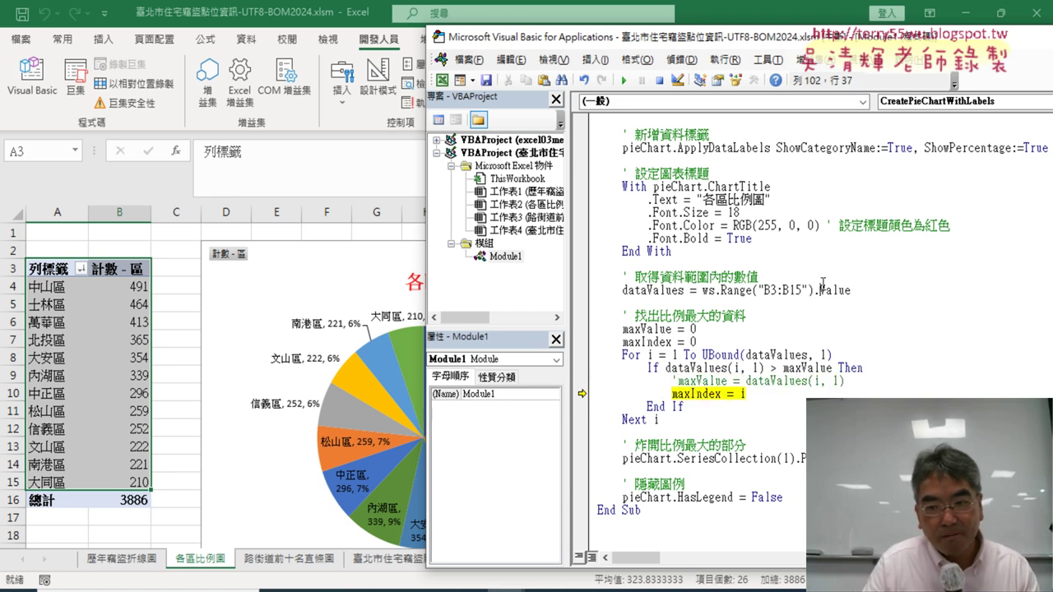
left_click(624, 81)
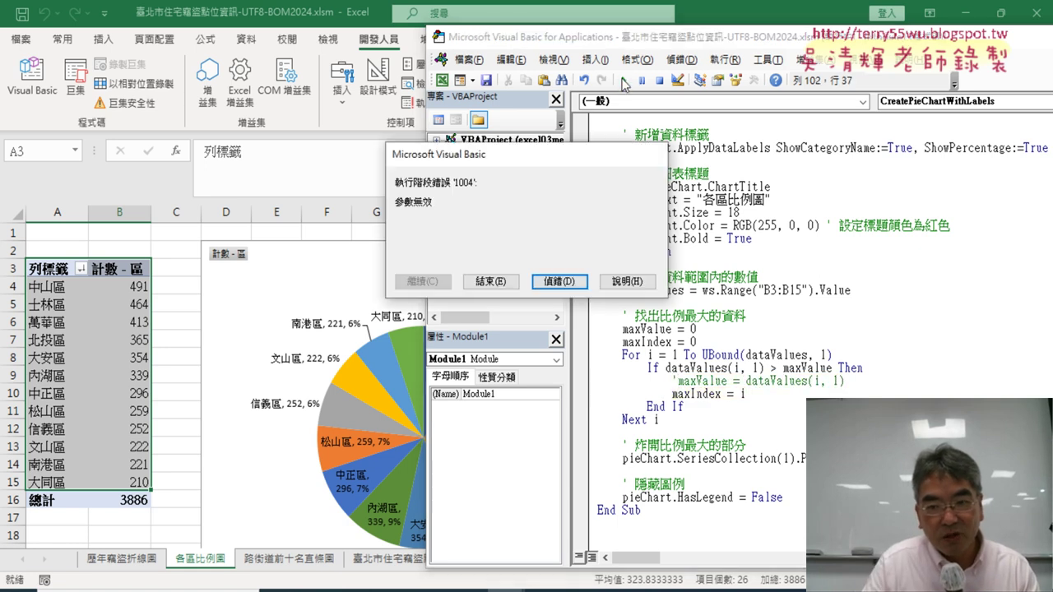
left_click(558, 283)
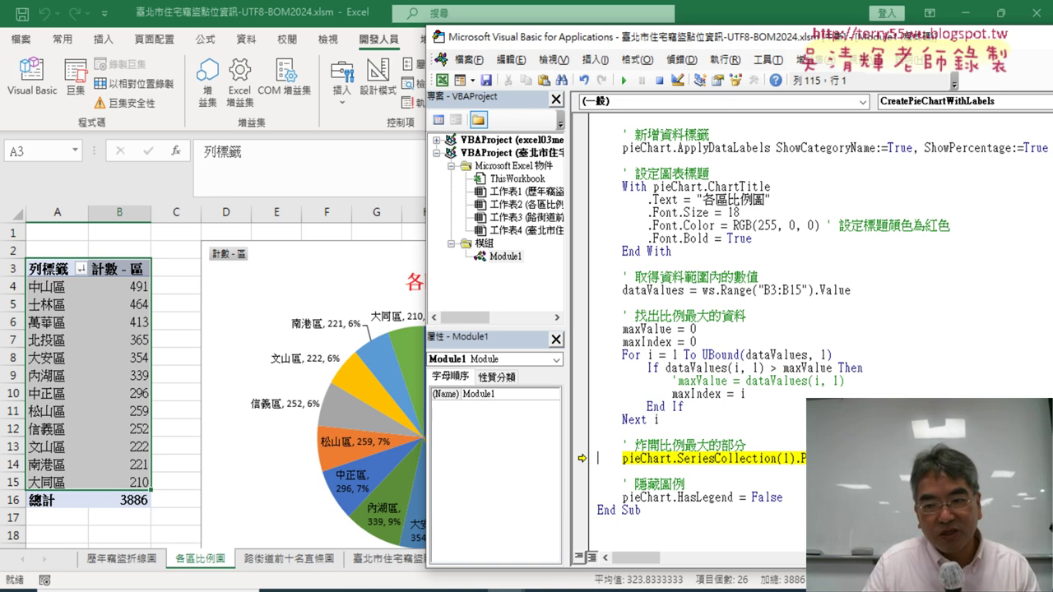
- Check Points(1) on the explode line and select the largest-value search loop block
left_click(844, 458)
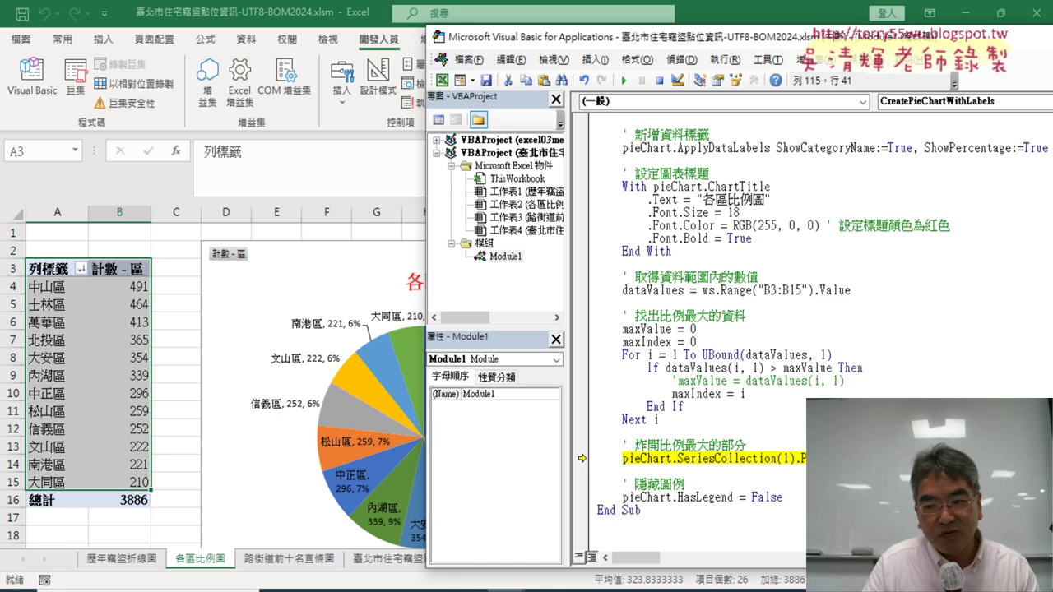
key("Right")
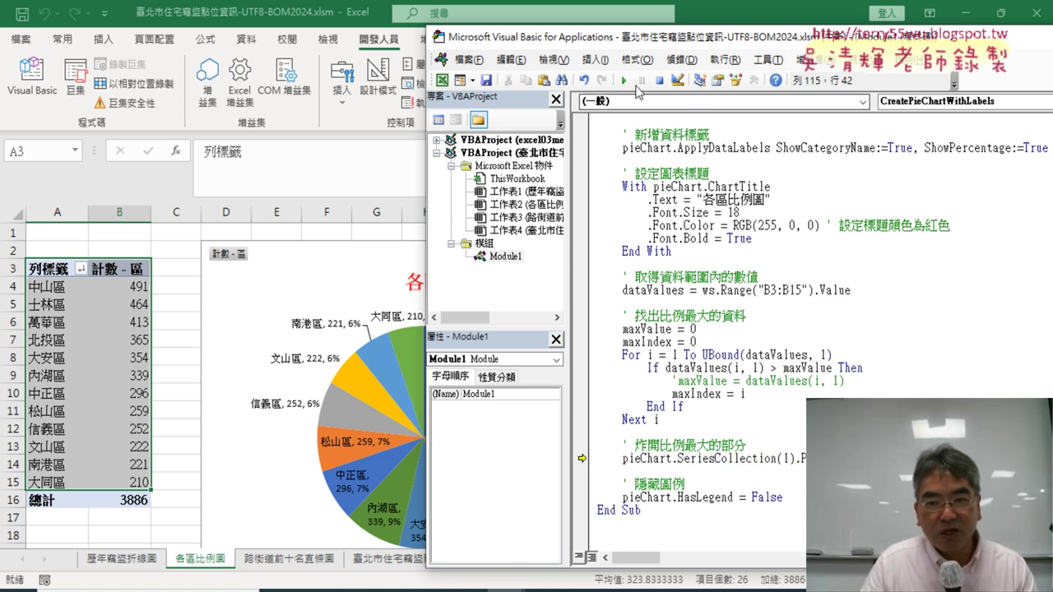
left_click_drag(577, 41, 332, 53)
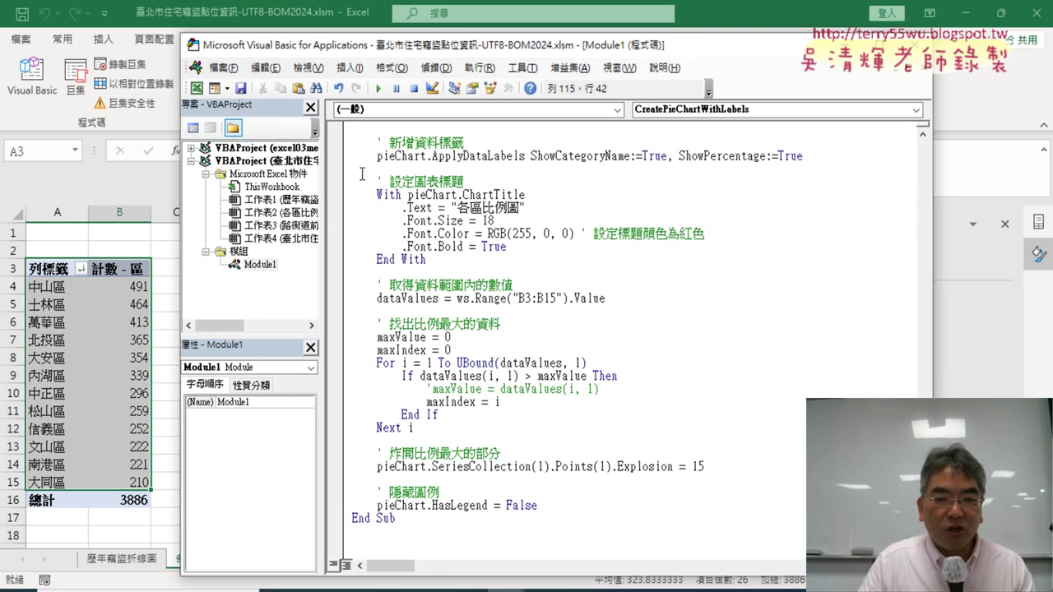
double_click(602, 467)
left_click_drag(556, 466, 612, 467)
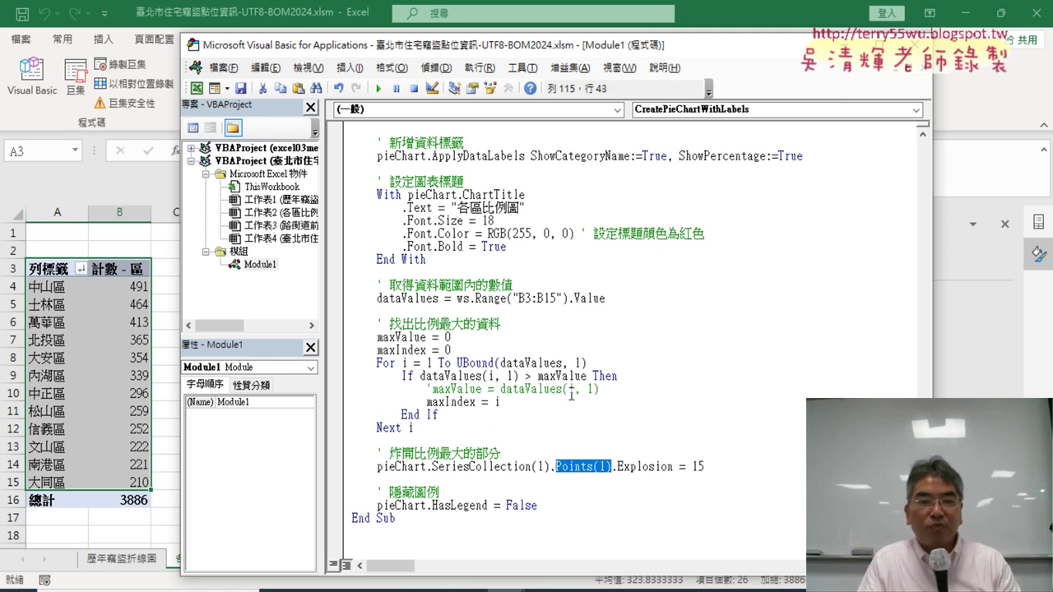
key("Down")
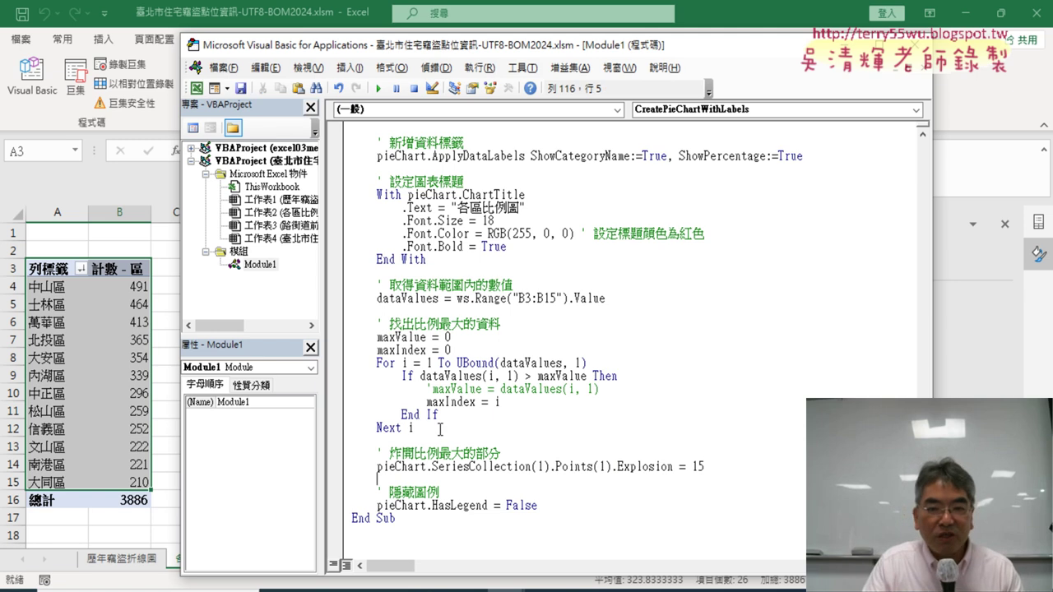
left_click_drag(440, 429, 331, 324)
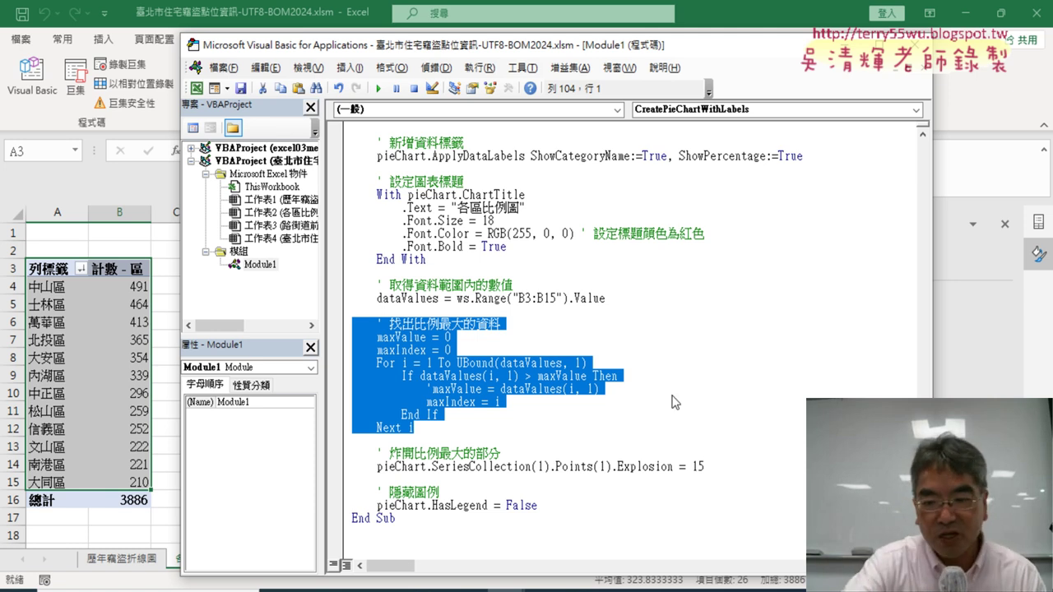
- Delete the selected largest-value search loop and the leftover pie chart on the sheet
key("Delete")
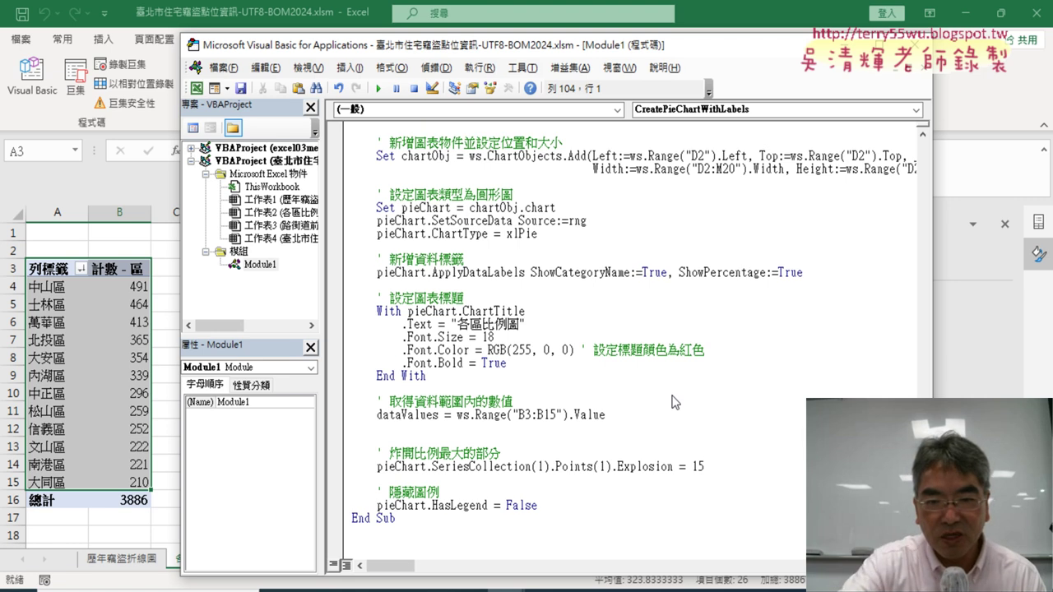
left_click_drag(637, 50, 892, 57)
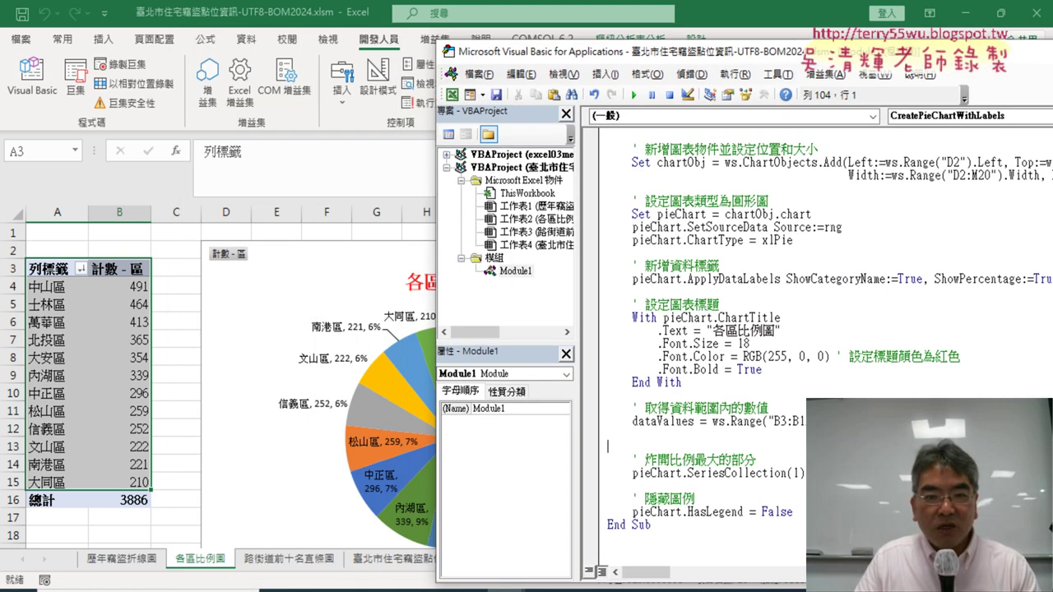
left_click(362, 280)
key("Delete")
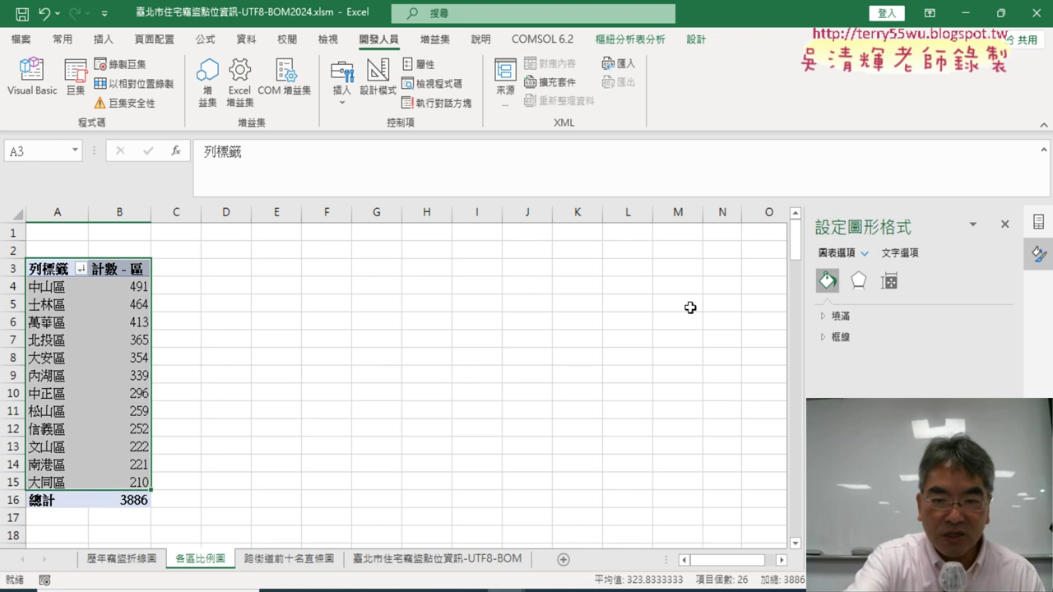
- Rerun the macro to redraw the 各區比例圖 pie chart with 中山區 exploded
left_click(33, 78)
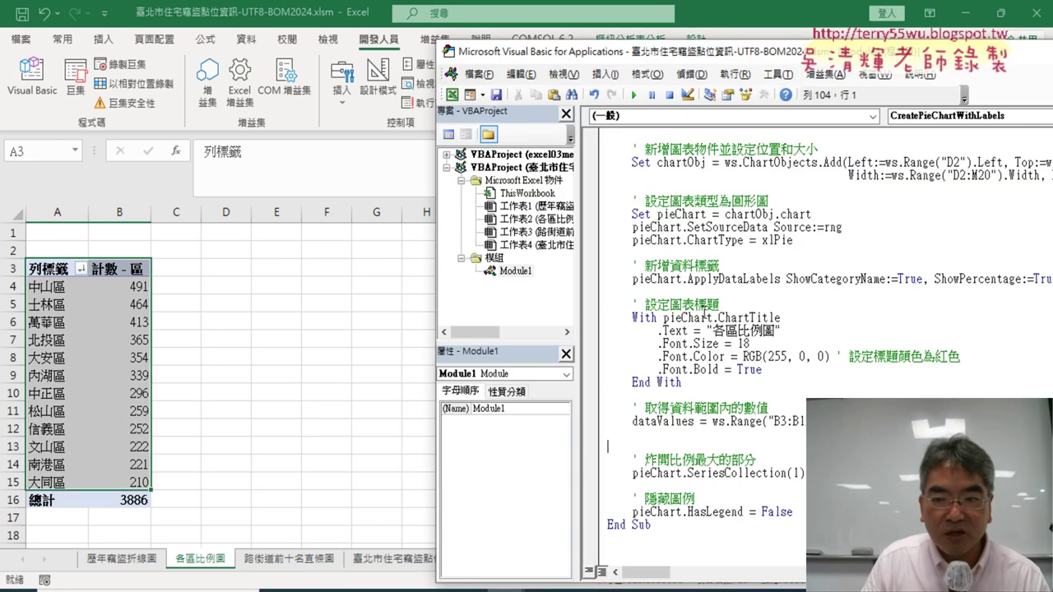
left_click(860, 473)
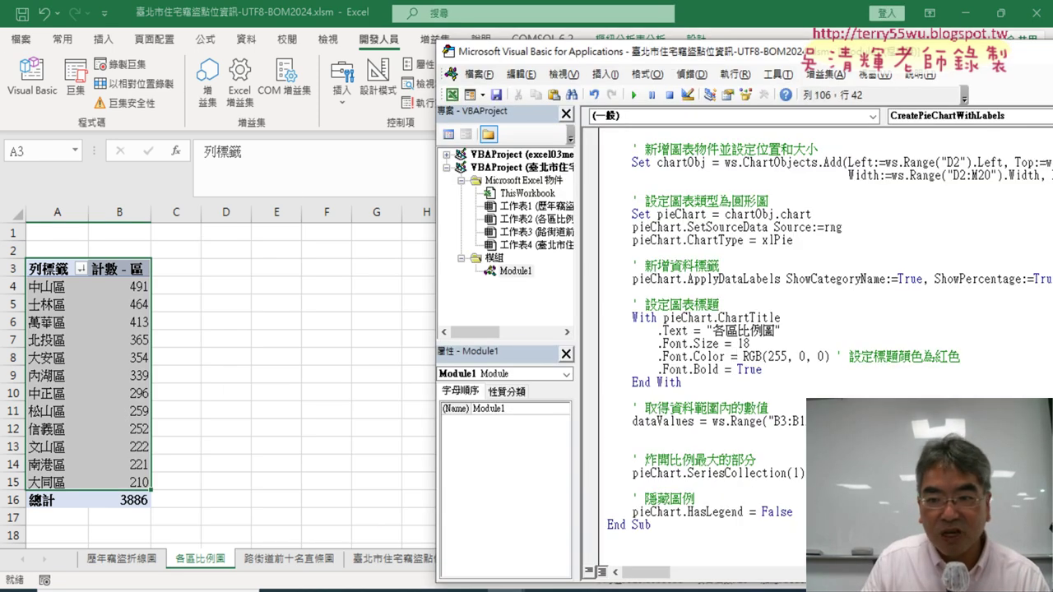
left_click(634, 95)
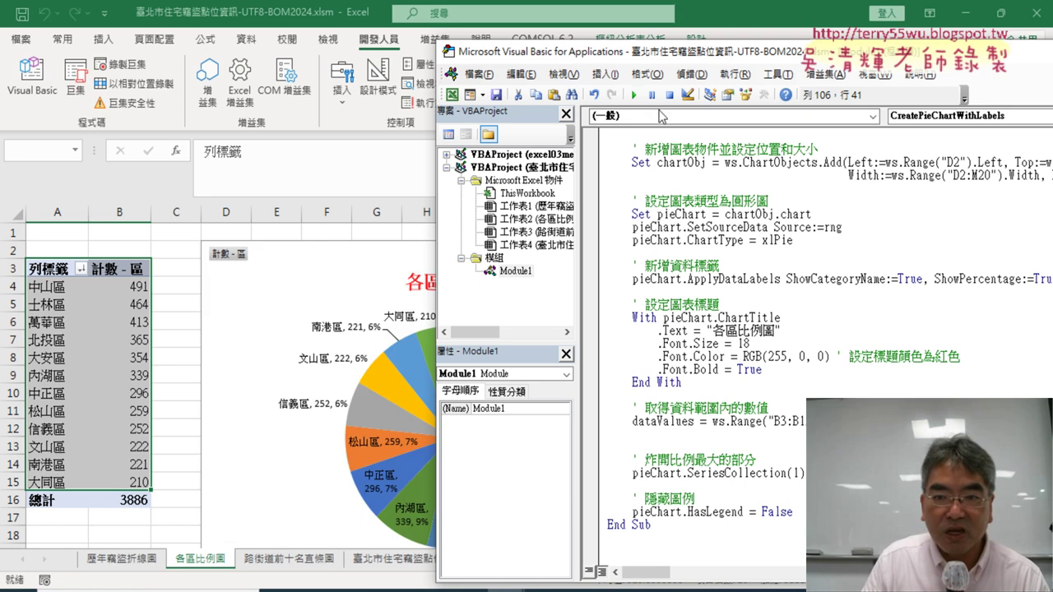
left_click_drag(670, 53, 870, 54)
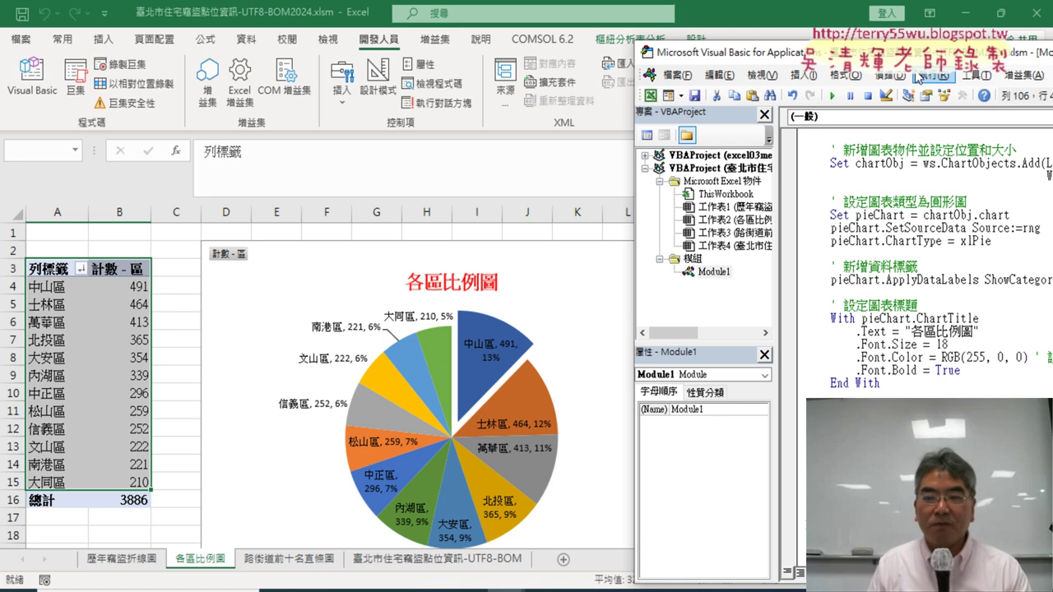
left_click_drag(889, 54, 461, 44)
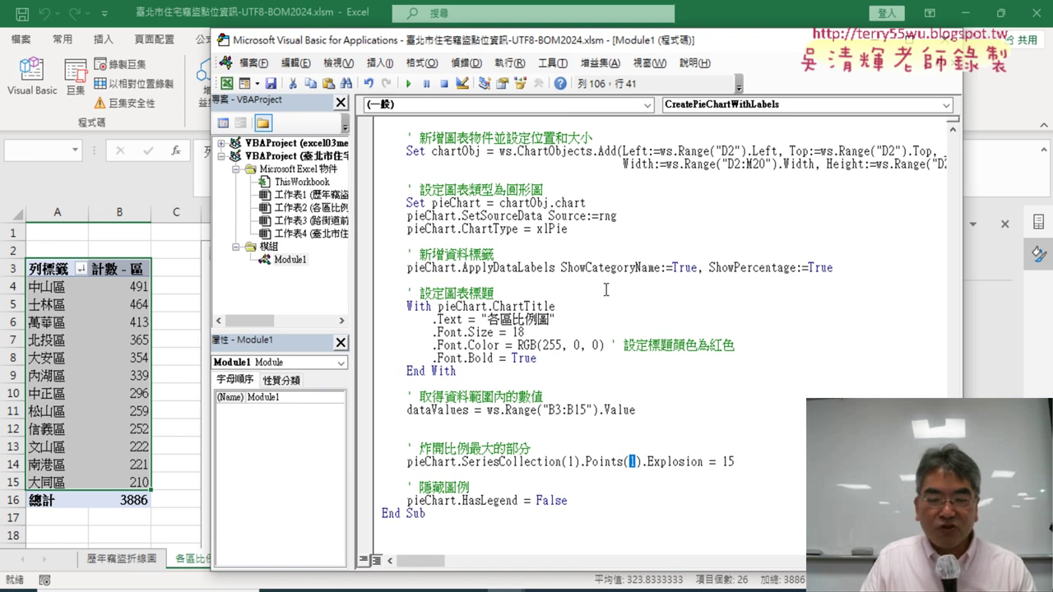
scroll(606, 289, "up", 3)
scroll(607, 290, "up", 1)
scroll(607, 288, "up", 2)
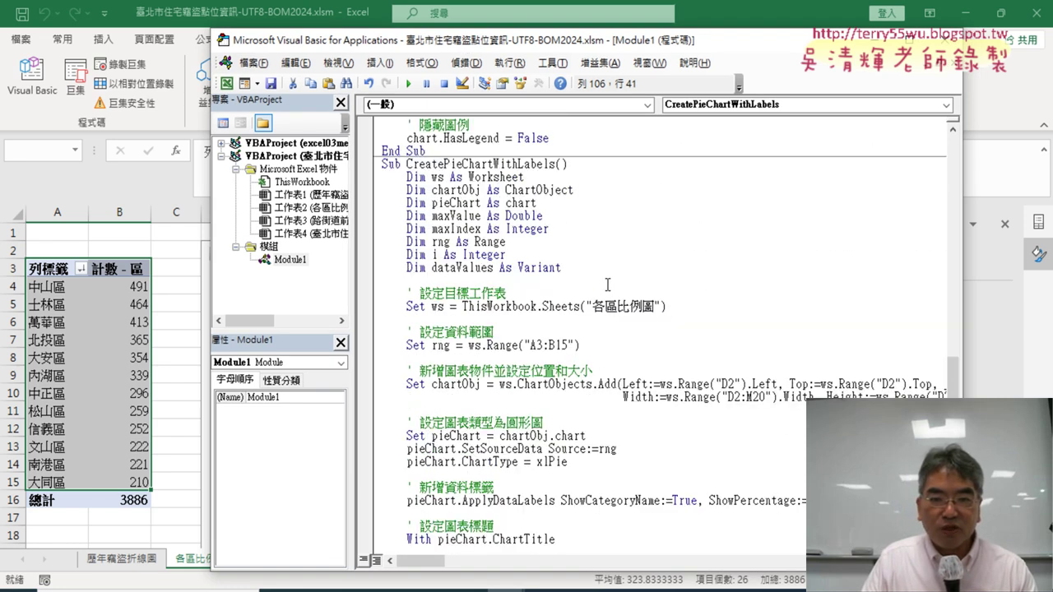